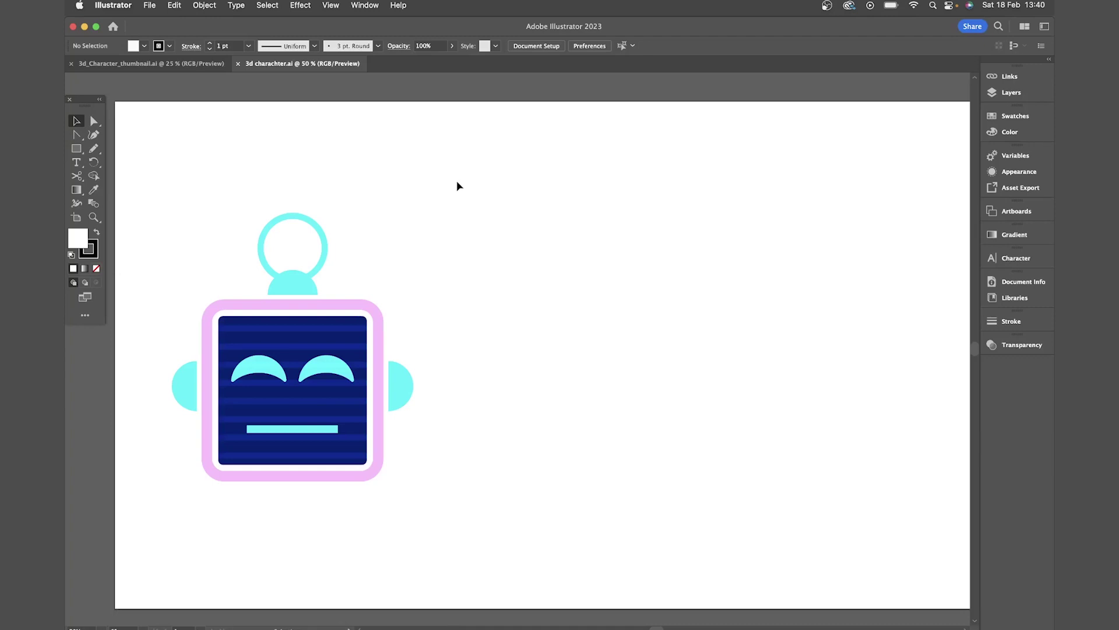
Draw a small square beside the robot and fill it with the cyan sampled from the artwork
{"action": "key", "text": "m"}
{"action": "scroll", "coordinate": [564, 266], "scroll_direction": "right", "scroll_amount": 1}
{"action": "mouse_move", "coordinate": [464, 203]}
{"action": "left_mouse_down"}
{"action": "mouse_move", "coordinate": [510, 250]}
{"action": "mouse_move", "coordinate": [472, 297]}
{"action": "mouse_move", "coordinate": [505, 331]}
{"action": "mouse_move", "coordinate": [485, 403]}
{"action": "left_mouse_up"}
{"action": "key", "text": "i"}
{"action": "left_click", "coordinate": [285, 283]}
{"action": "key", "text": "v"}
Add matching squares below the cyan one, coloured with the robot's pink, navy and white
{"action": "key", "text": "i"}
{"action": "left_click", "coordinate": [350, 306]}
{"action": "key", "text": "i"}
{"action": "left_click", "coordinate": [335, 319]}
{"action": "key", "text": "v"}
{"action": "left_click", "coordinate": [593, 311]}
{"action": "key", "text": "i"}
{"action": "left_click", "coordinate": [343, 313]}
{"action": "key", "text": "v"}
Rotate the column of four colour squares into a horizontal row and move it above the artboard
{"action": "left_click_drag", "start_coordinate": [619, 153], "coordinate": [482, 395]}
{"action": "scroll", "coordinate": [525, 373], "scroll_direction": "left", "scroll_amount": 1}
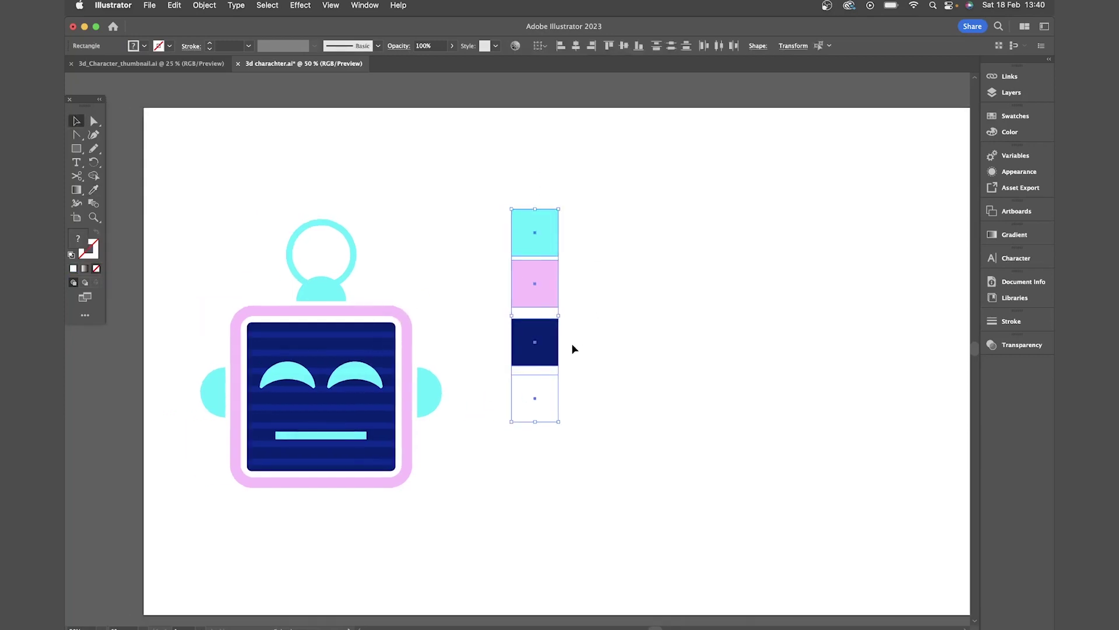
{"action": "left_click_drag", "start_coordinate": [548, 337], "coordinate": [673, 163]}
{"action": "left_click_drag", "start_coordinate": [689, 248], "coordinate": [658, 136]}
{"action": "scroll", "coordinate": [557, 200], "scroll_direction": "right", "scroll_amount": 3}
{"action": "scroll", "coordinate": [558, 200], "scroll_direction": "up", "scroll_amount": 1}
{"action": "left_click", "coordinate": [630, 153]}
{"action": "left_click", "coordinate": [707, 255]}
{"action": "scroll", "coordinate": [707, 256], "scroll_direction": "down", "scroll_amount": 1}
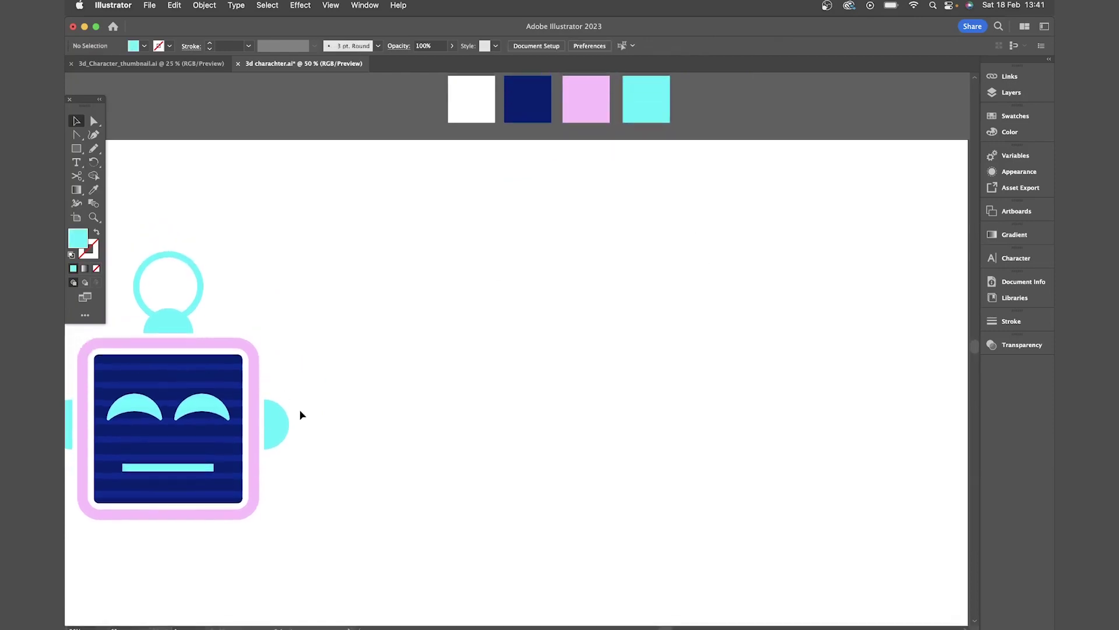
Draw a large square beside the robot, filled with the sampled pink and with corners rounded to about 41 px
{"action": "key", "text": "m"}
{"action": "scroll", "coordinate": [437, 361], "scroll_direction": "down", "scroll_amount": 1}
{"action": "left_click_drag", "start_coordinate": [428, 326], "coordinate": [615, 513]}
{"action": "key", "text": "i"}
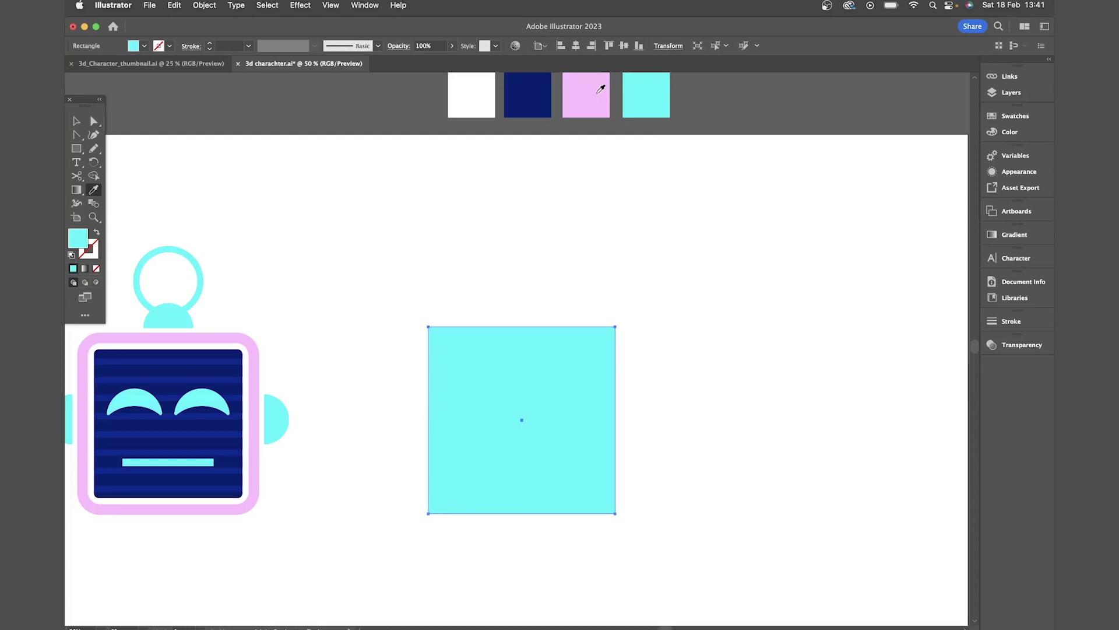
{"action": "key", "text": "a"}
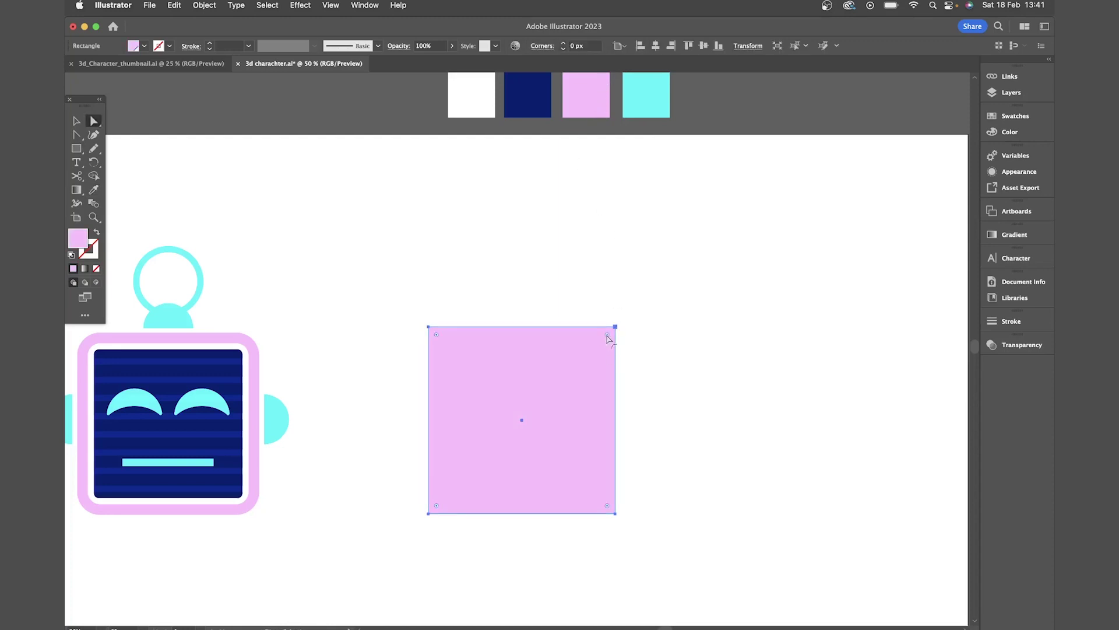
{"action": "left_click_drag", "start_coordinate": [607, 336], "coordinate": [595, 350]}
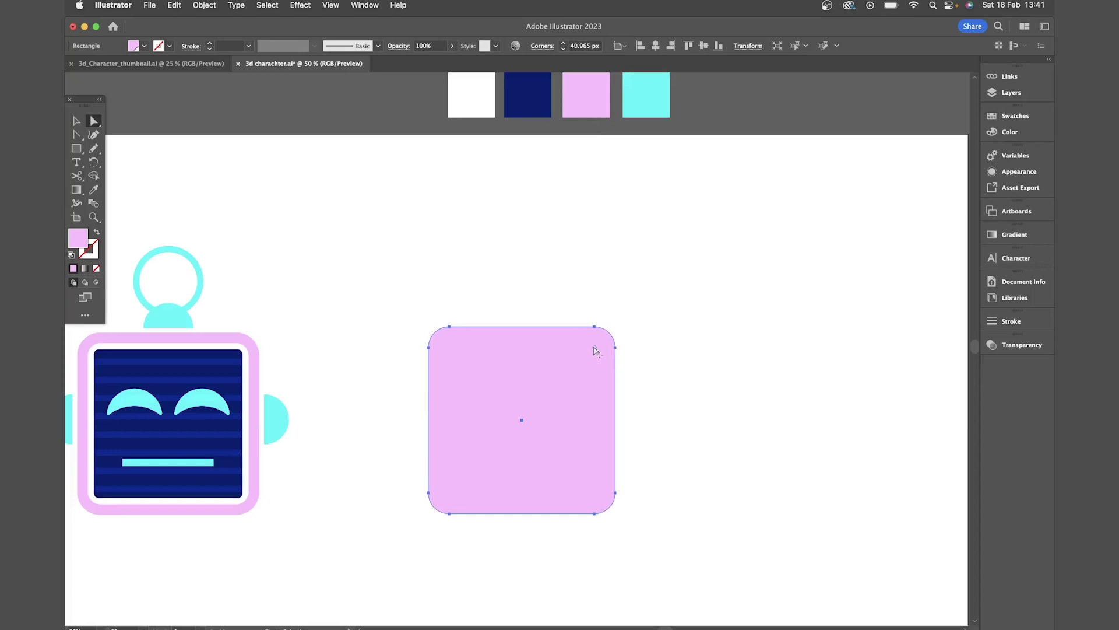
Offset the pink square's path by -20 px and fill the inner shape with the sampled white
{"action": "key", "text": "v"}
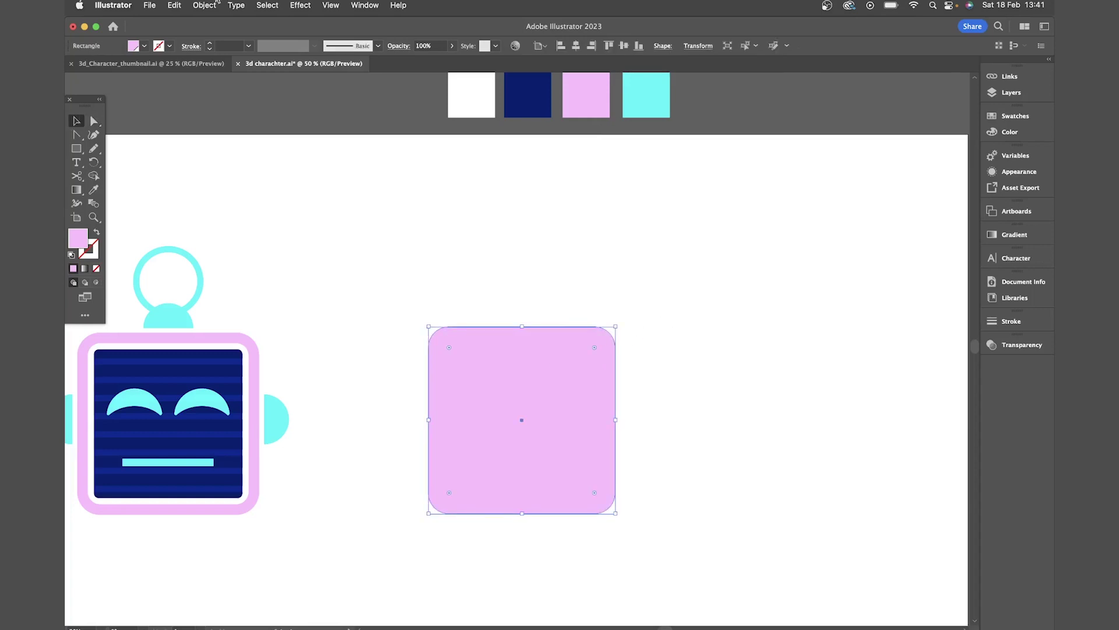
{"action": "left_click", "coordinate": [216, 3]}
{"action": "mouse_move", "coordinate": [241, 310]}
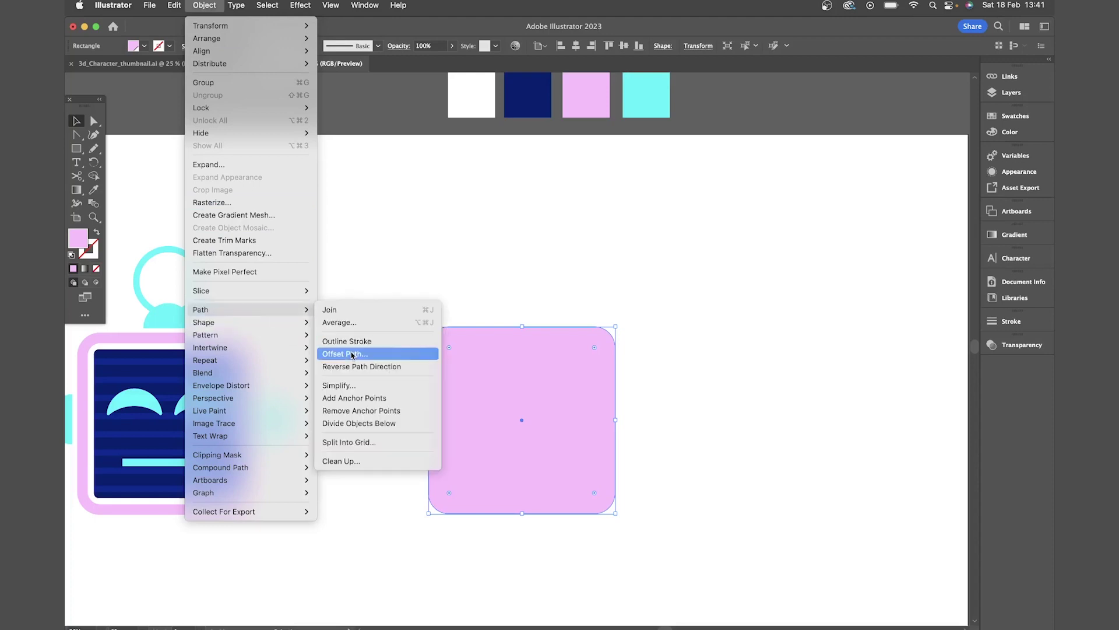
{"action": "left_click", "coordinate": [352, 354]}
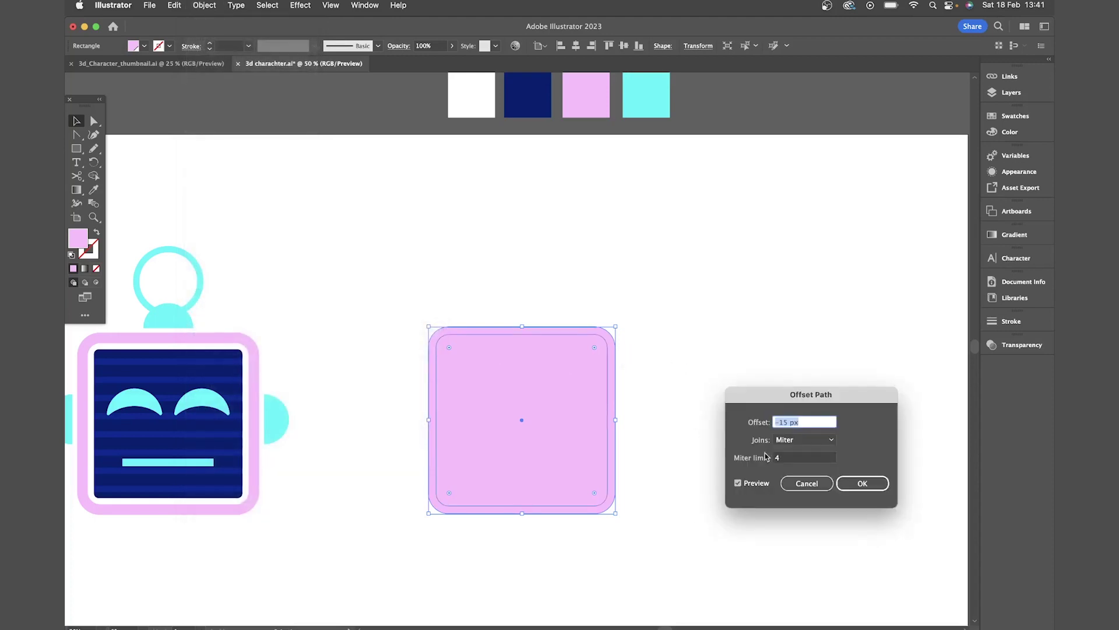
{"action": "left_click", "coordinate": [789, 422]}
{"action": "type", "text": "20"}
{"action": "left_click", "coordinate": [857, 483]}
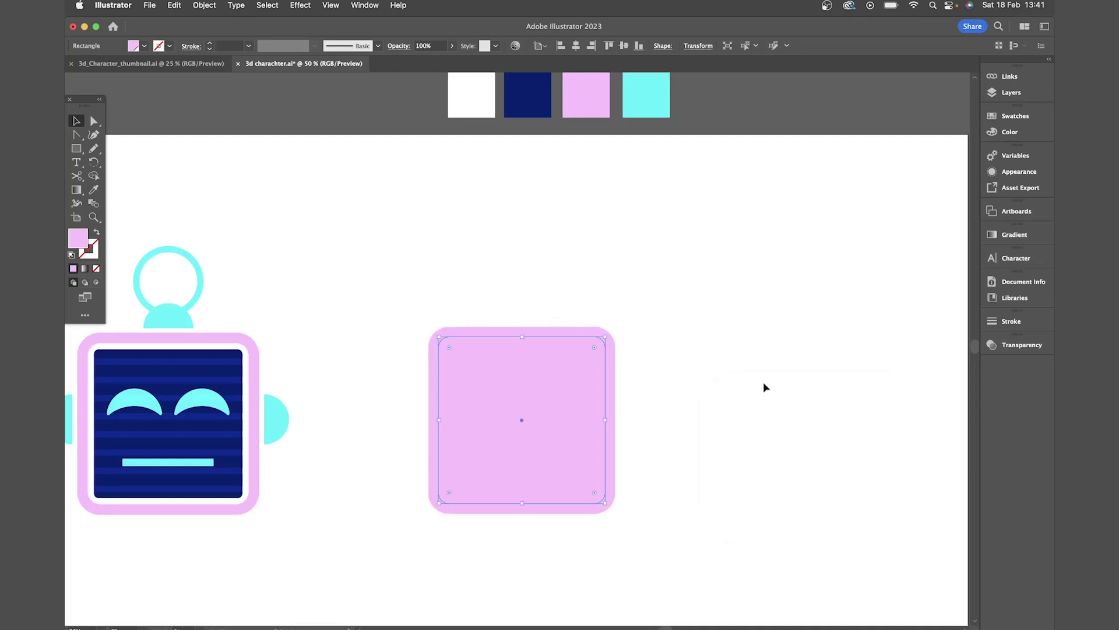
{"action": "key", "text": "i"}
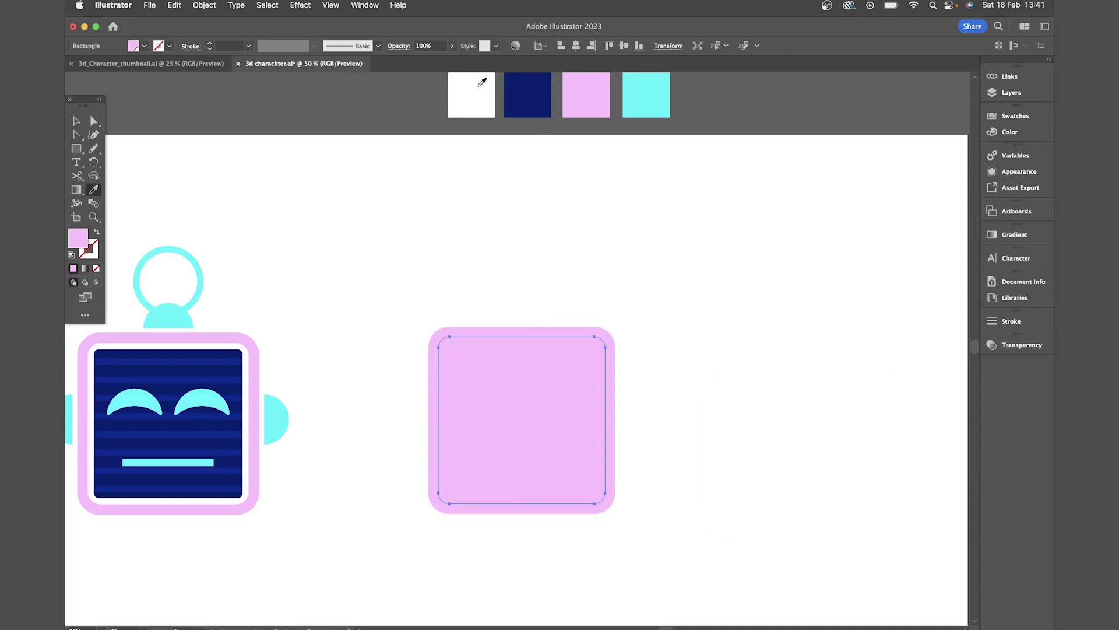
{"action": "left_click", "coordinate": [482, 82]}
Offset the white square's path by -15 px and fill the resulting shape with the sampled navy
{"action": "key", "text": "v"}
{"action": "scroll", "coordinate": [667, 335], "scroll_direction": "down", "scroll_amount": 2}
{"action": "left_click", "coordinate": [204, 5]}
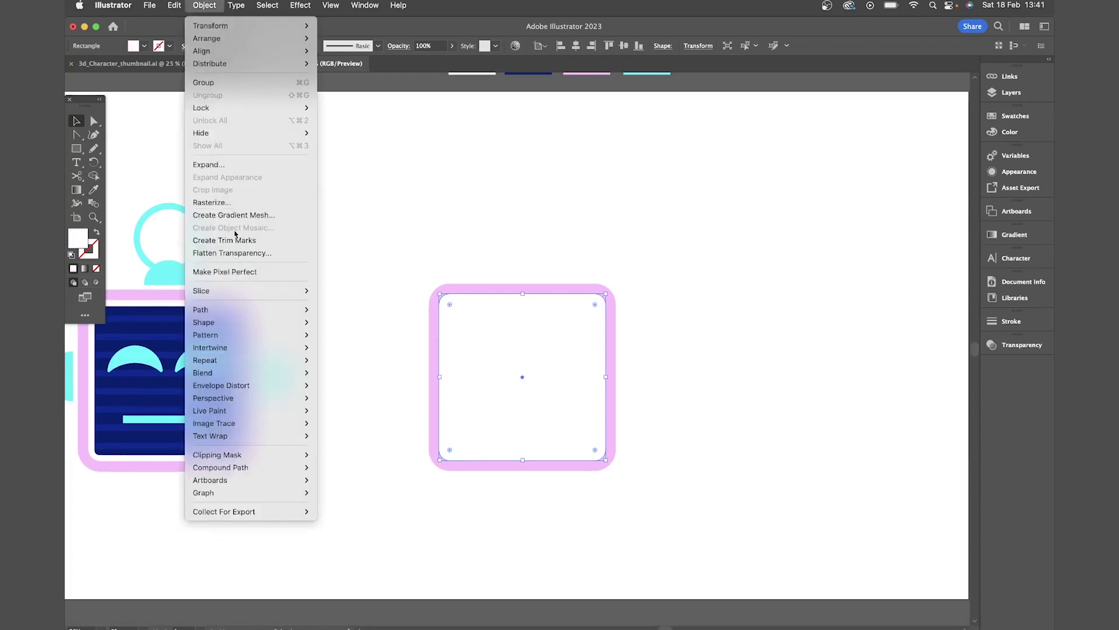
{"action": "mouse_move", "coordinate": [204, 310]}
{"action": "left_click", "coordinate": [355, 354]}
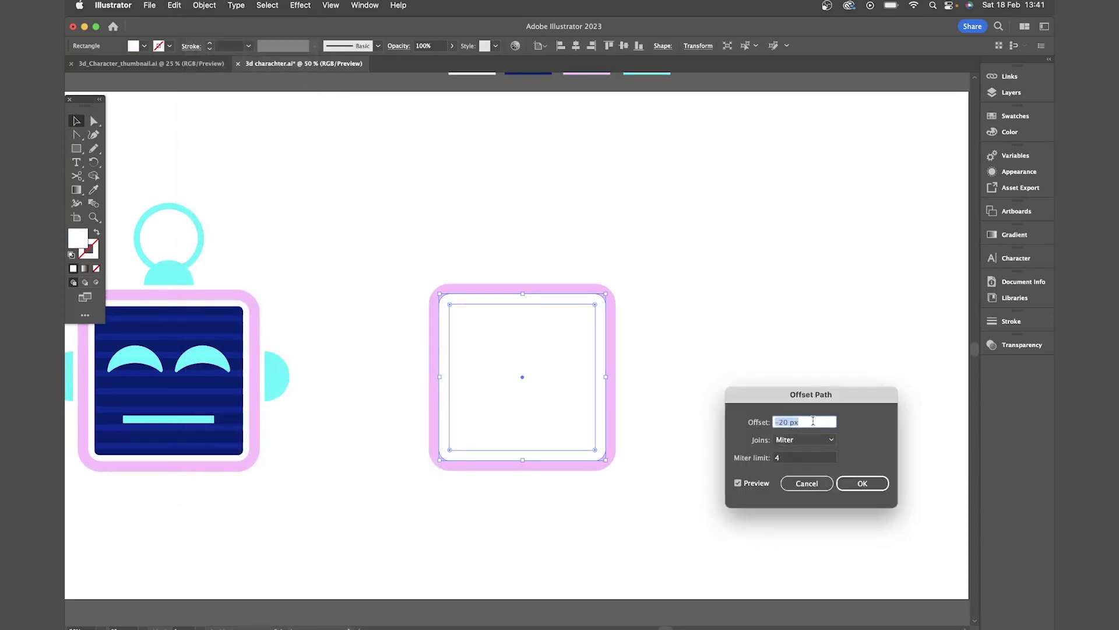
{"action": "left_click", "coordinate": [789, 421]}
{"action": "type", "text": "15"}
{"action": "key", "text": "Return"}
{"action": "scroll", "coordinate": [492, 295], "scroll_direction": "up", "scroll_amount": 2}
{"action": "key", "text": "i"}
{"action": "left_click", "coordinate": [528, 86]}
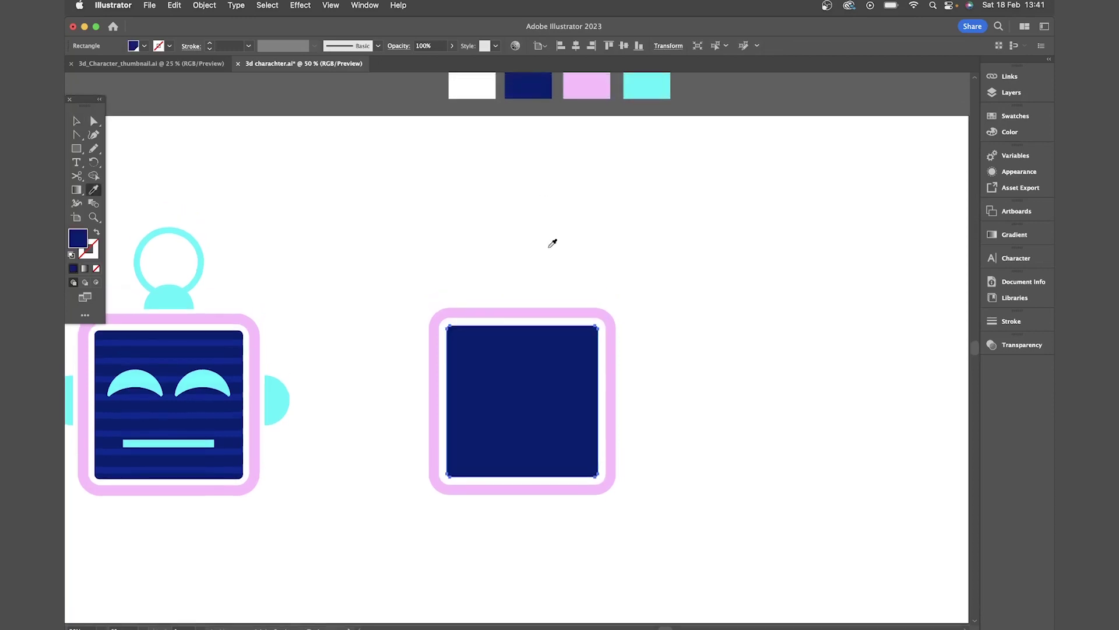
Round the corners of the navy screen square slightly more
{"action": "scroll", "coordinate": [553, 243], "scroll_direction": "down", "scroll_amount": 2}
{"action": "key", "text": "a"}
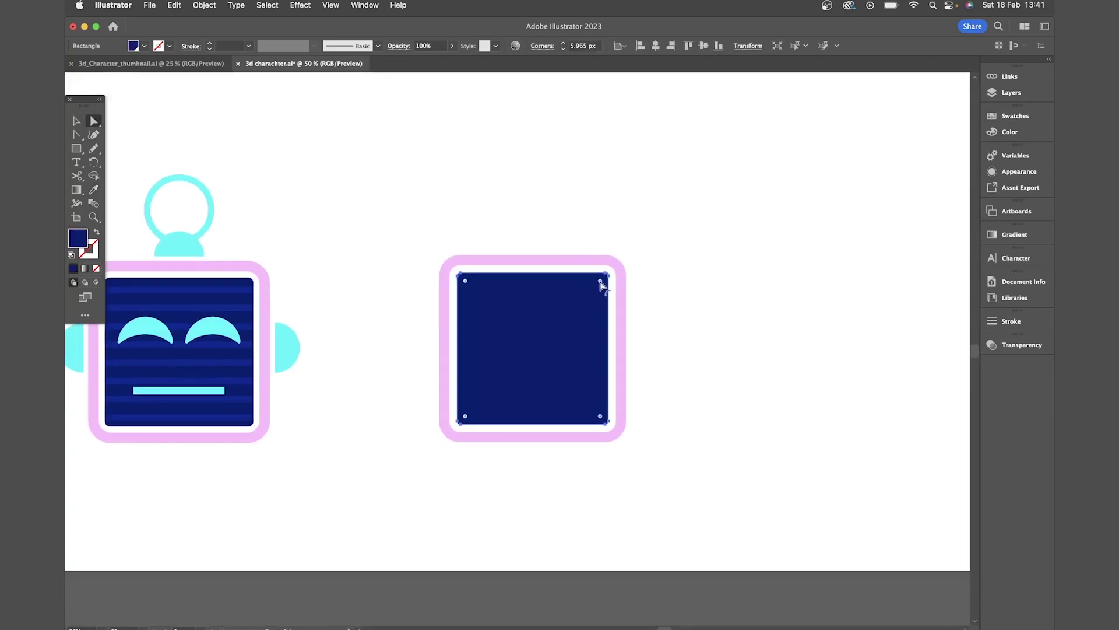
{"action": "left_click_drag", "start_coordinate": [602, 284], "coordinate": [599, 285]}
{"action": "key", "text": "v"}
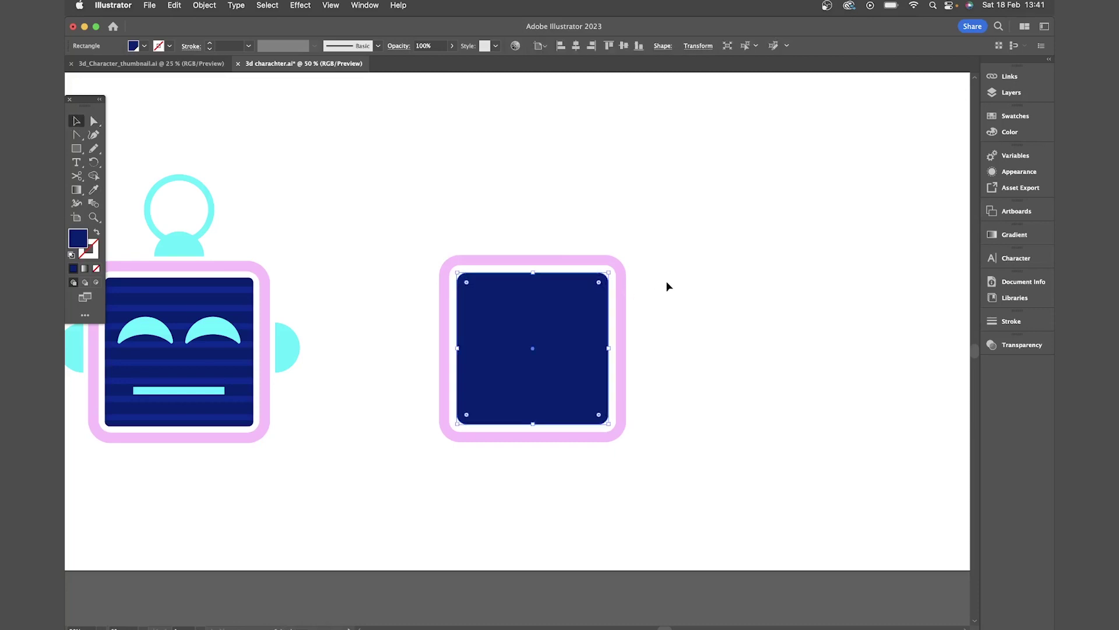
{"action": "left_click", "coordinate": [686, 281]}
Draw a circle about 88 px wide in the navy square's upper-left area and fill it with the sampled cyan
{"action": "scroll", "coordinate": [686, 281], "scroll_direction": "up", "scroll_amount": 1}
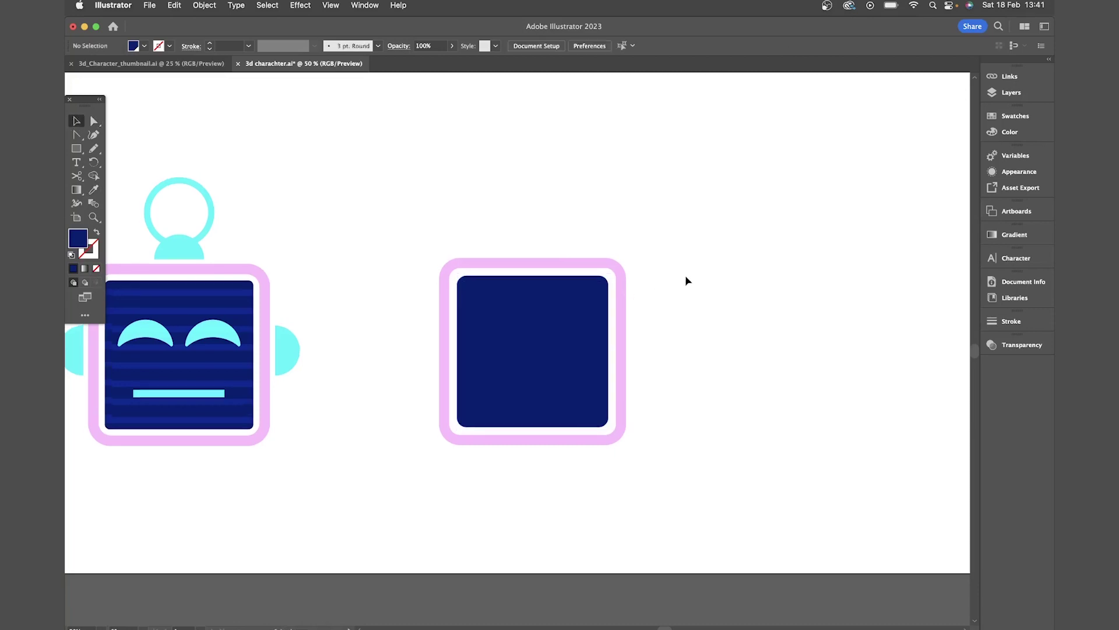
{"action": "left_click", "coordinate": [72, 149]}
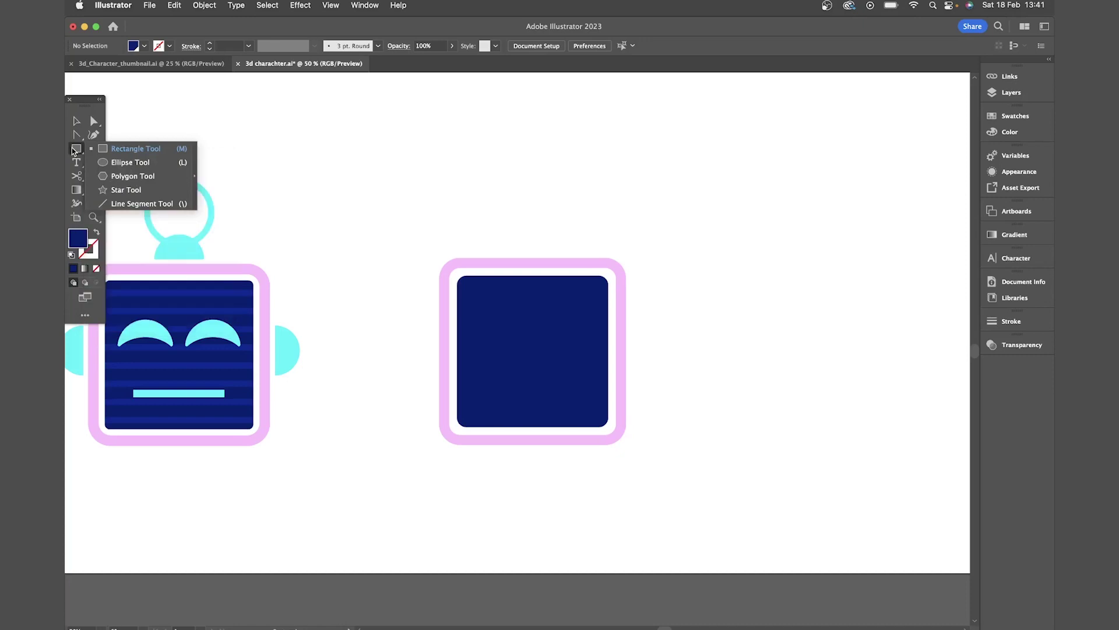
{"action": "left_click", "coordinate": [134, 165]}
{"action": "left_click_drag", "start_coordinate": [486, 318], "coordinate": [522, 353]}
{"action": "key", "text": "i"}
{"action": "scroll", "coordinate": [486, 250], "scroll_direction": "up", "scroll_amount": 2}
{"action": "left_click", "coordinate": [645, 87]}
{"action": "scroll", "coordinate": [618, 189], "scroll_direction": "down", "scroll_amount": 2}
{"action": "key", "text": "v"}
{"action": "scroll", "coordinate": [505, 342], "scroll_direction": "up", "scroll_amount": 1}
{"action": "scroll", "coordinate": [504, 335], "scroll_direction": "down", "scroll_amount": 1}
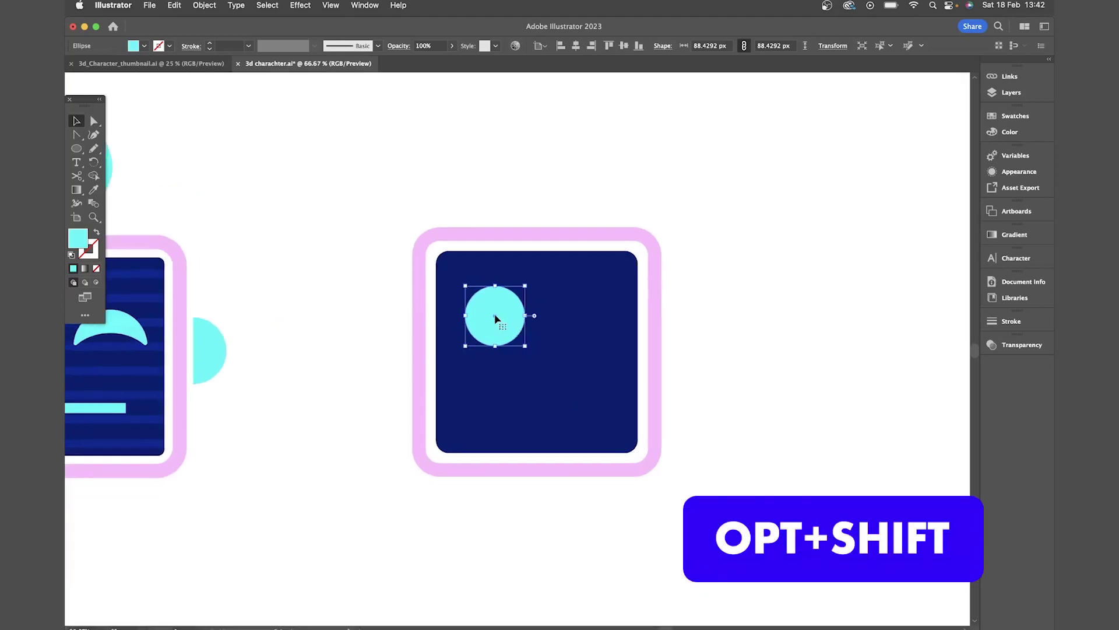
Duplicate the cyan circle slightly downward, colour the copy navy and widen it to about 112 px
{"action": "left_click_drag", "start_coordinate": [494, 315], "coordinate": [497, 340]}
{"action": "key", "text": "i"}
{"action": "left_click", "coordinate": [572, 315]}
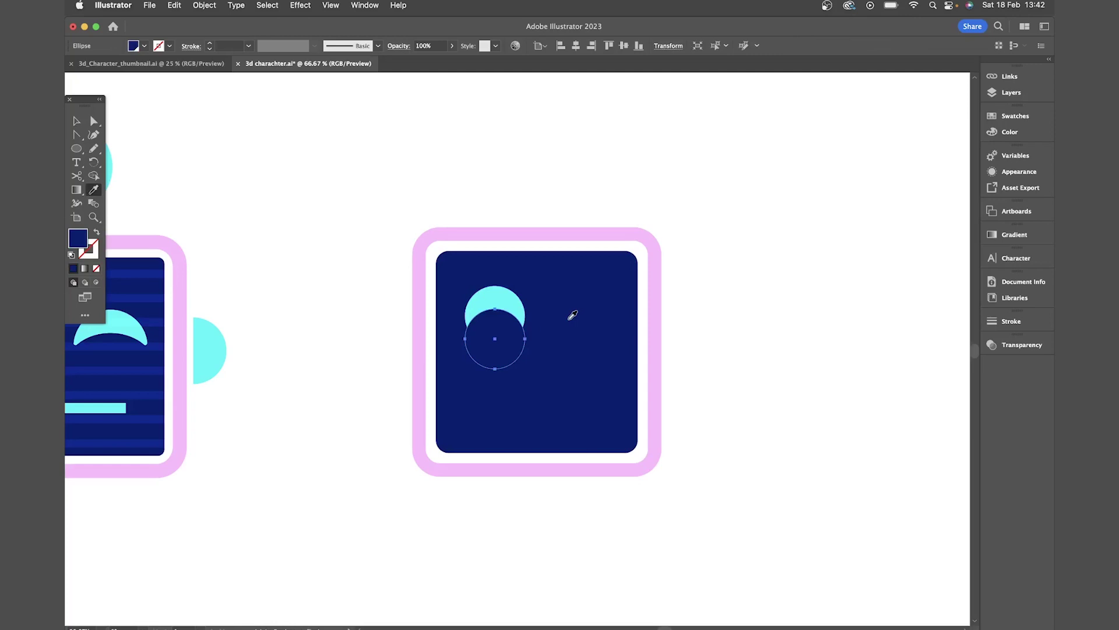
{"action": "key", "text": "v"}
{"action": "left_click_drag", "start_coordinate": [526, 339], "coordinate": [516, 335], "text": "alt"}
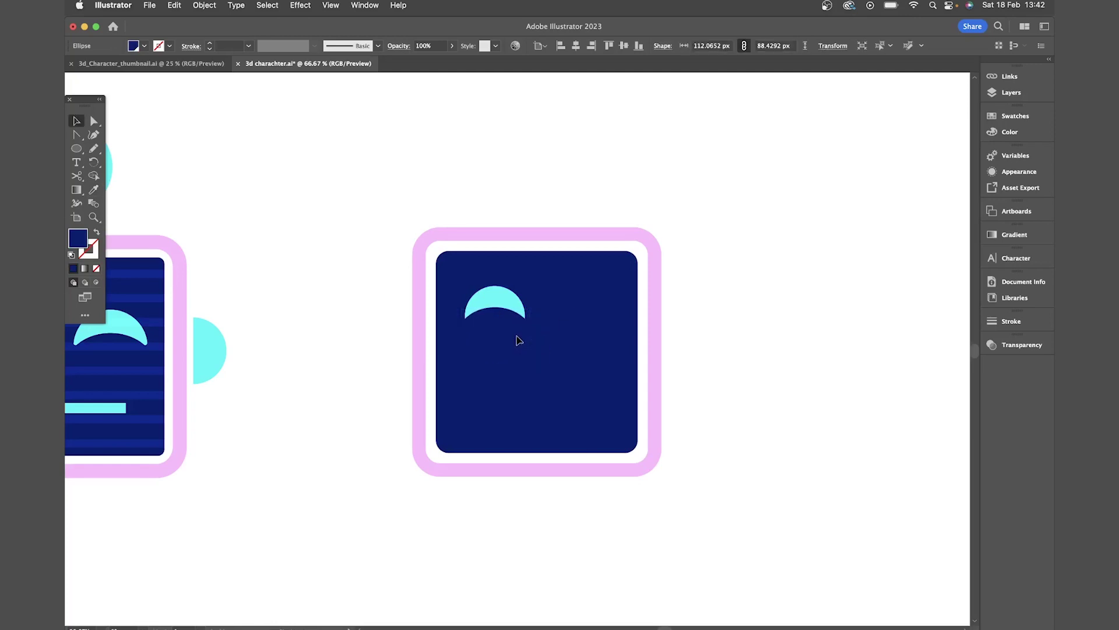
Subtract the navy ellipse from the cyan circle with Pathfinder's Minus Front to form a crescent eye
{"action": "left_click", "coordinate": [519, 340]}
{"action": "left_click", "coordinate": [512, 298], "text": "shift"}
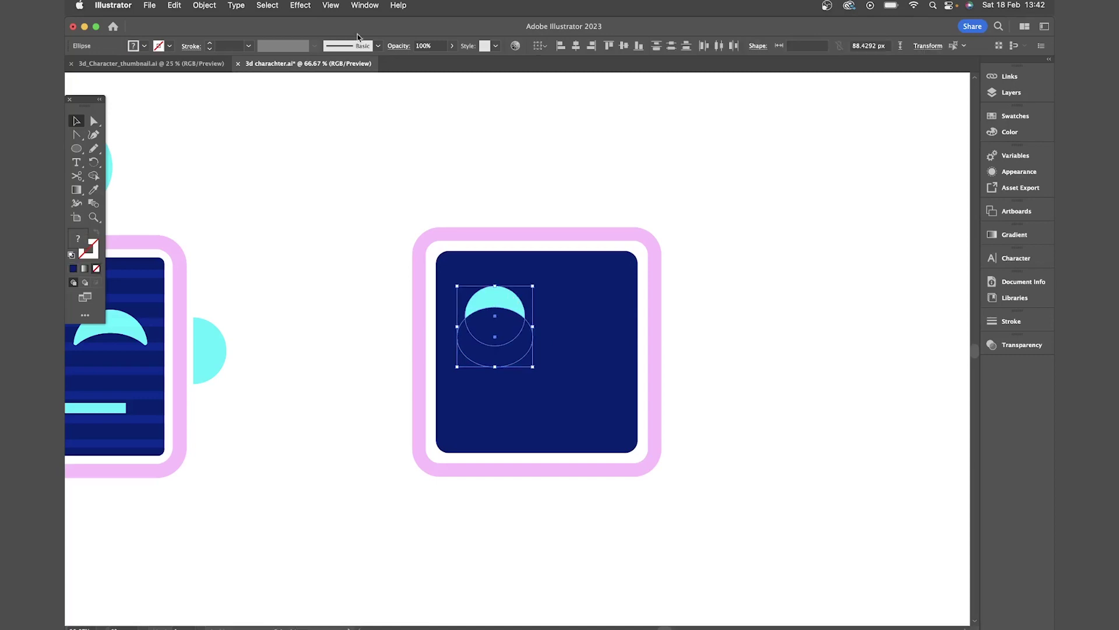
{"action": "left_click", "coordinate": [364, 5]}
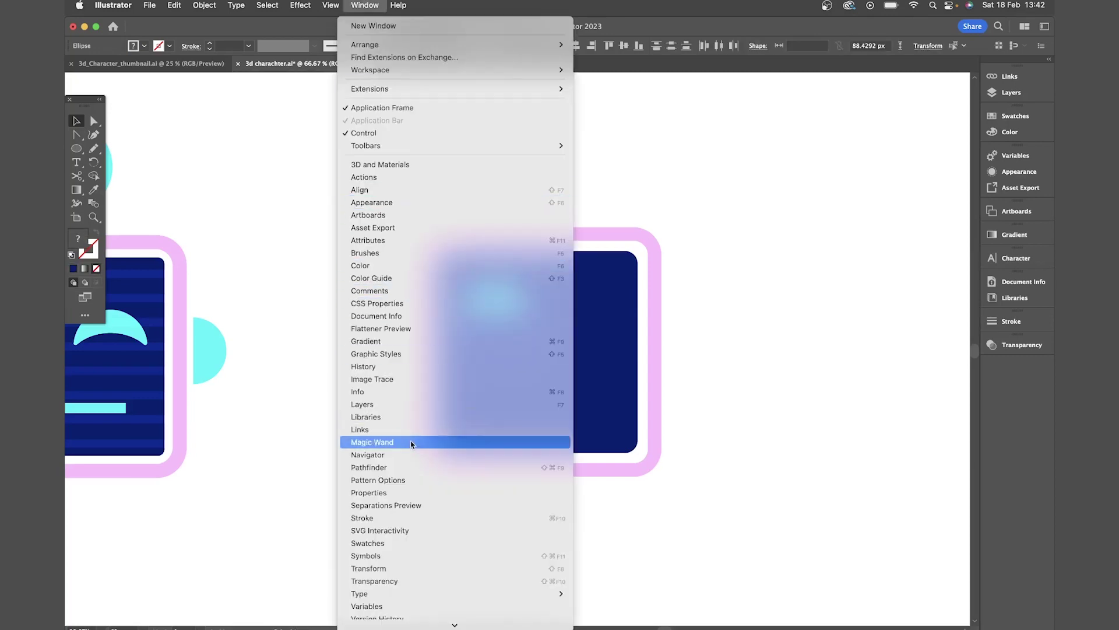
{"action": "left_click", "coordinate": [408, 466]}
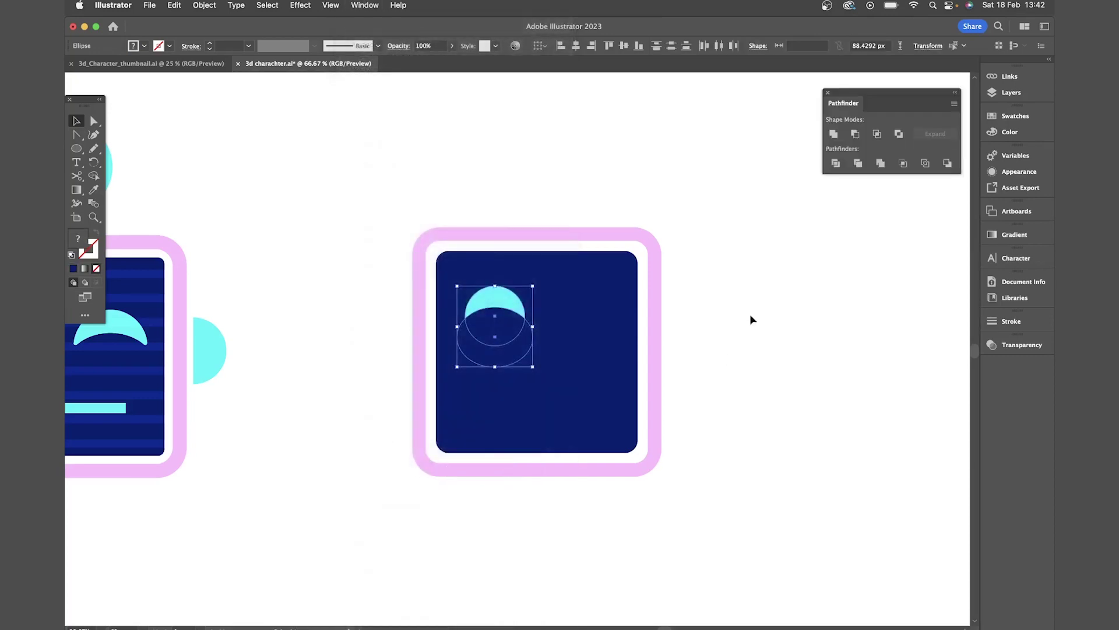
{"action": "left_click", "coordinate": [856, 133]}
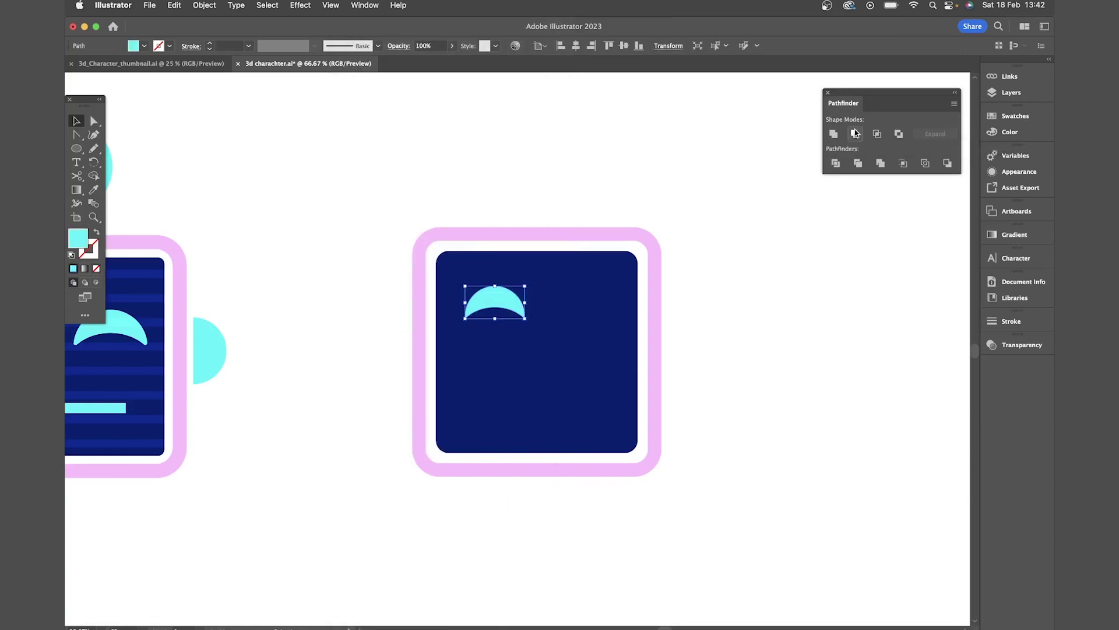
{"action": "left_click", "coordinate": [745, 147]}
Round the crescent eye's pointed tips to about 1.8 px
{"action": "scroll", "coordinate": [512, 307], "scroll_direction": "up", "scroll_amount": 3}
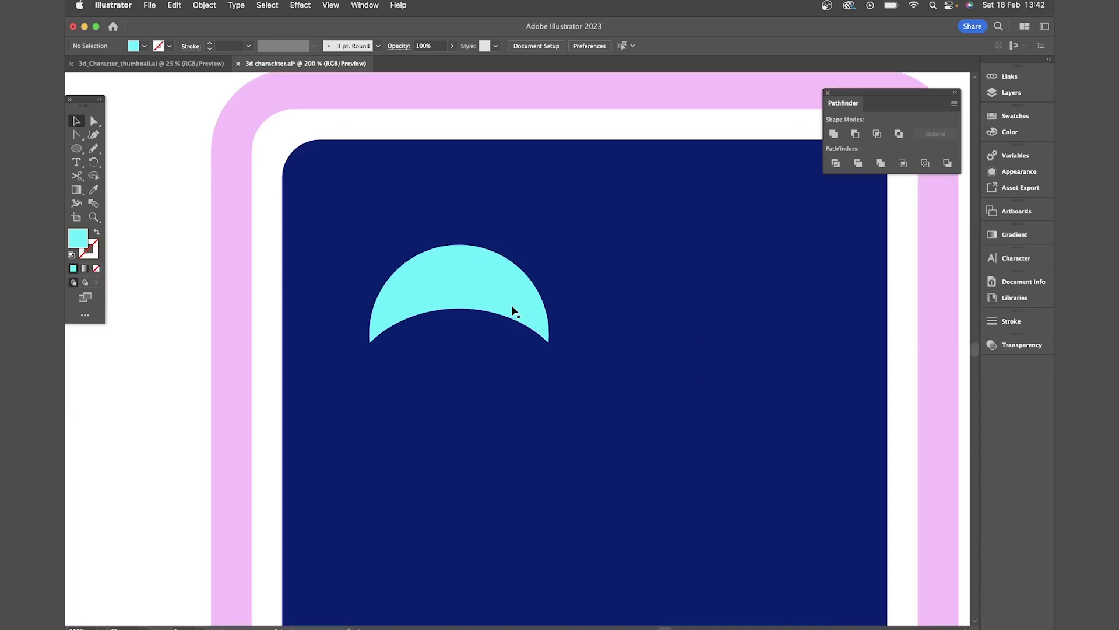
{"action": "key", "text": "a"}
{"action": "left_click", "coordinate": [516, 304]}
{"action": "scroll", "coordinate": [543, 330], "scroll_direction": "up", "scroll_amount": 2}
{"action": "left_click_drag", "start_coordinate": [547, 347], "coordinate": [548, 338]}
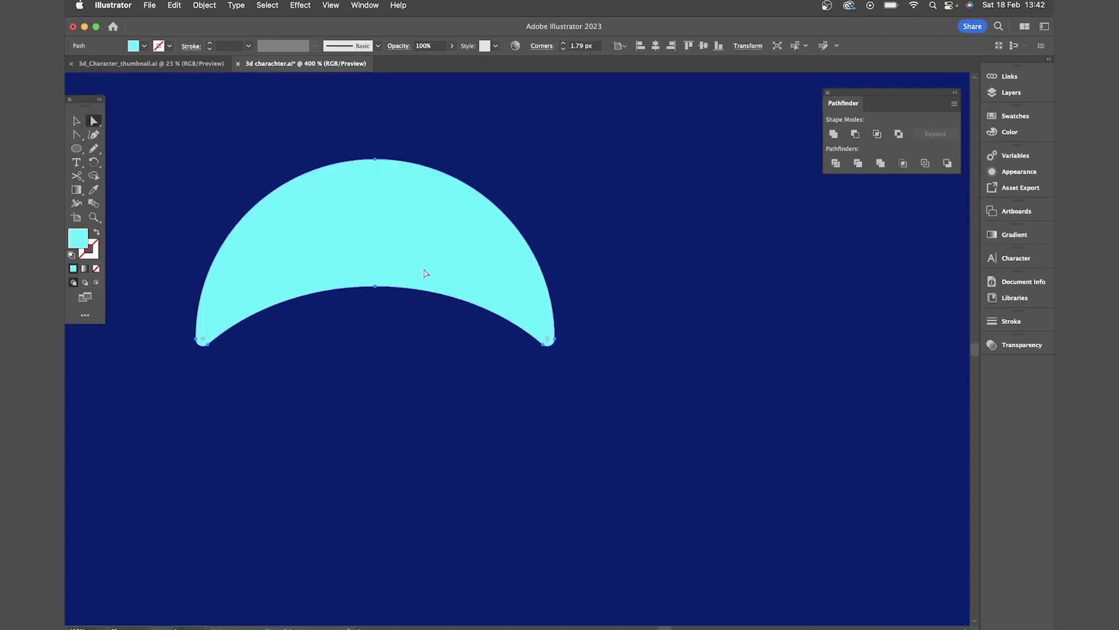
{"action": "key", "text": "super+1"}
{"action": "key", "text": "v"}
{"action": "left_click", "coordinate": [227, 362]}
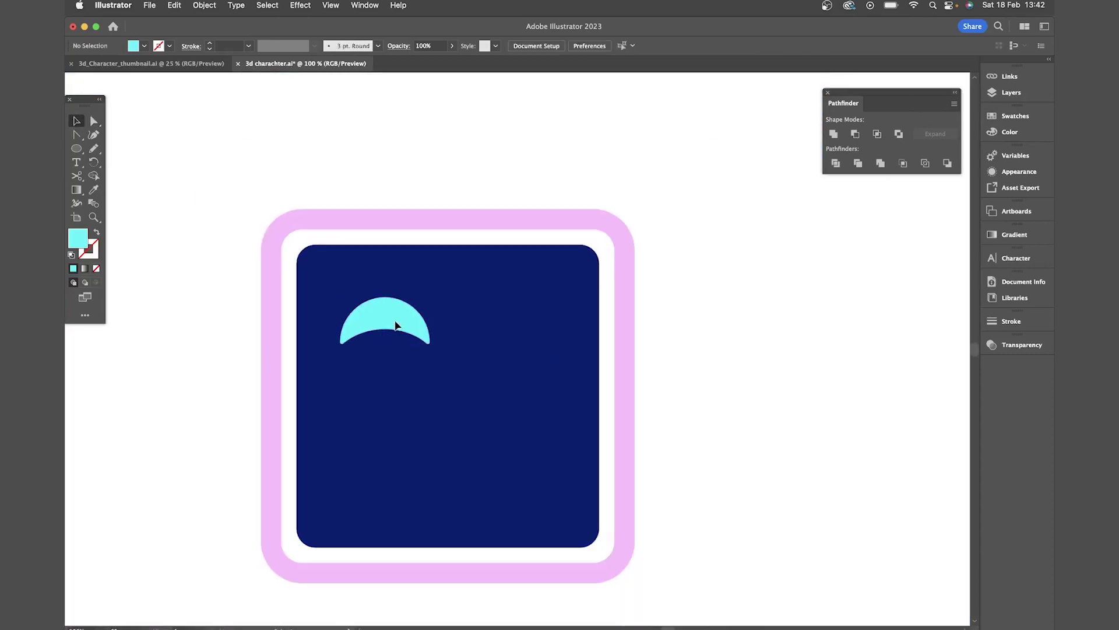
Duplicate the crescent horizontally to make the second eye, and move both eyes slightly down
{"action": "left_click_drag", "start_coordinate": [395, 324], "coordinate": [513, 317]}
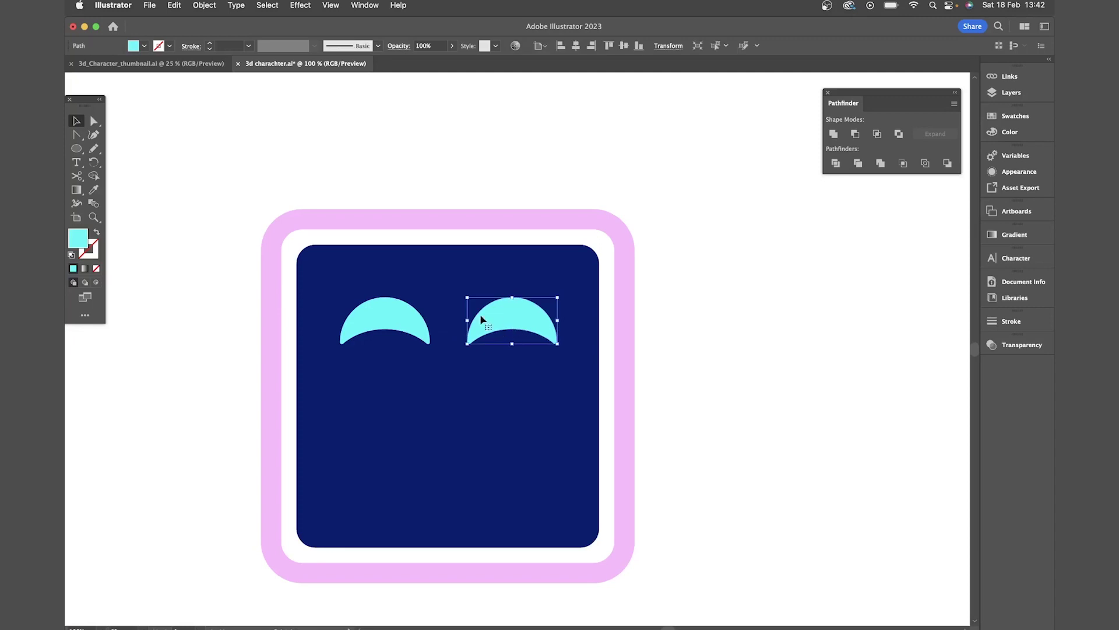
{"action": "left_click", "coordinate": [406, 324], "text": "shift"}
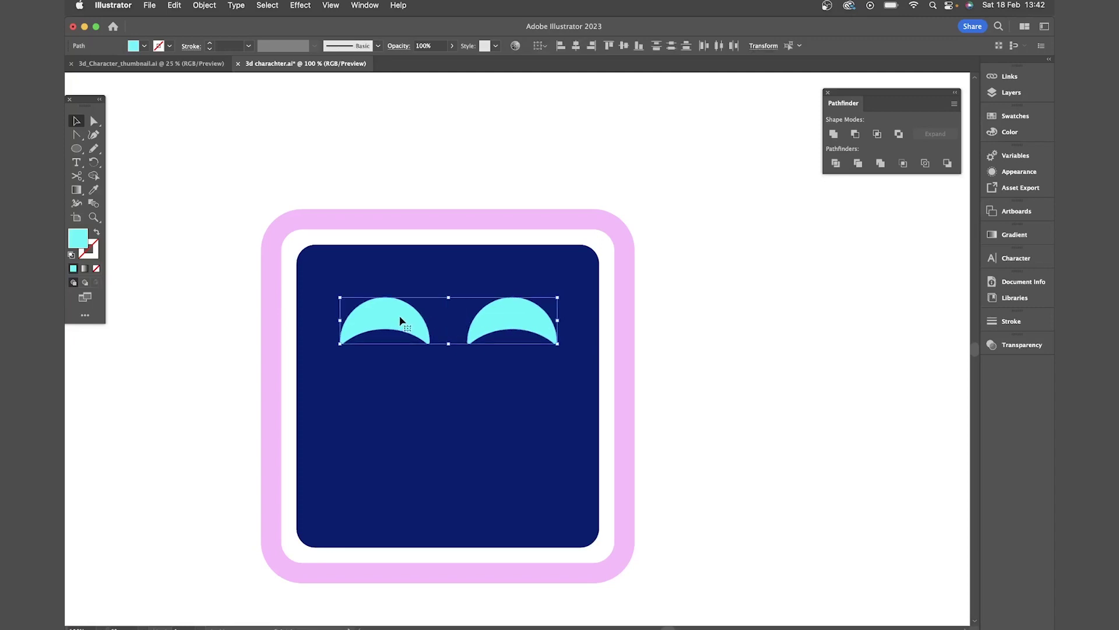
{"action": "left_click_drag", "start_coordinate": [400, 320], "coordinate": [407, 344]}
{"action": "left_click", "coordinate": [717, 262]}
Draw a thin, wide cyan rectangle below the eyes as the mouth
{"action": "scroll", "coordinate": [482, 352], "scroll_direction": "down", "scroll_amount": 2}
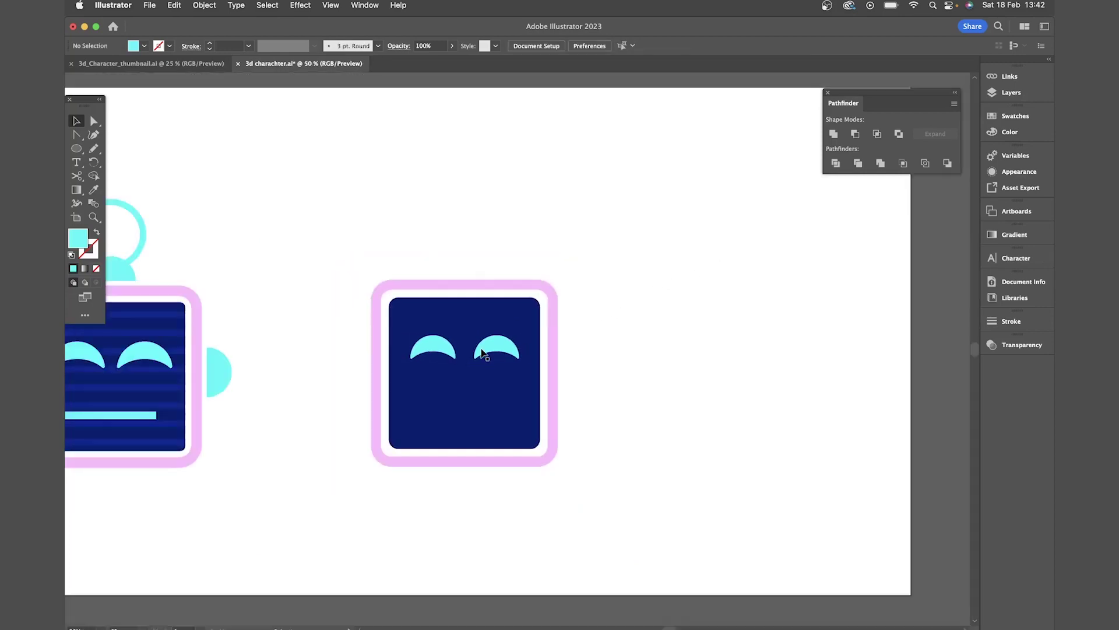
{"action": "scroll", "coordinate": [481, 353], "scroll_direction": "left", "scroll_amount": 3}
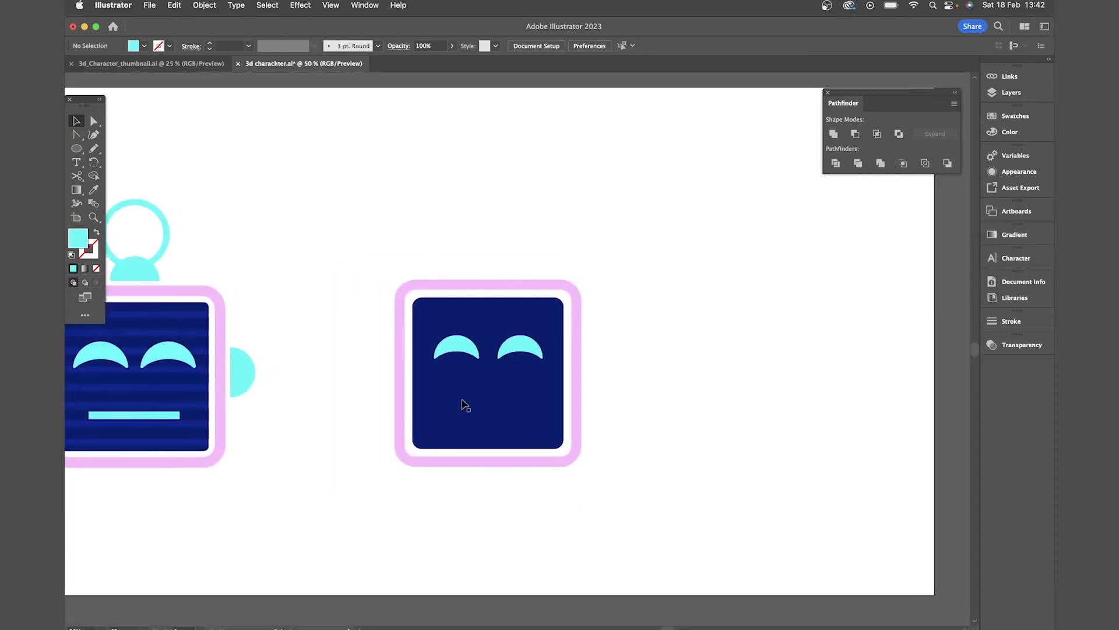
{"action": "key", "text": "m"}
{"action": "left_click_drag", "start_coordinate": [441, 413], "coordinate": [539, 421]}
{"action": "key", "text": "v"}
Curve the mouth into a smile with a horizontal Arc warp at -30% bend
{"action": "left_click", "coordinate": [311, 9]}
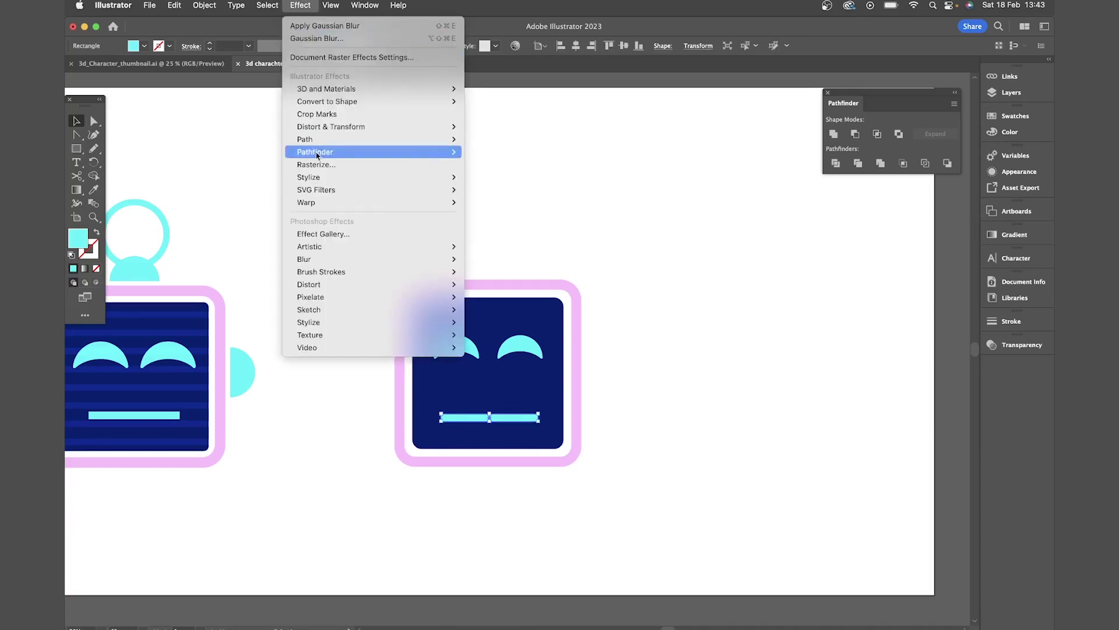
{"action": "mouse_move", "coordinate": [345, 205]}
{"action": "left_click", "coordinate": [495, 204]}
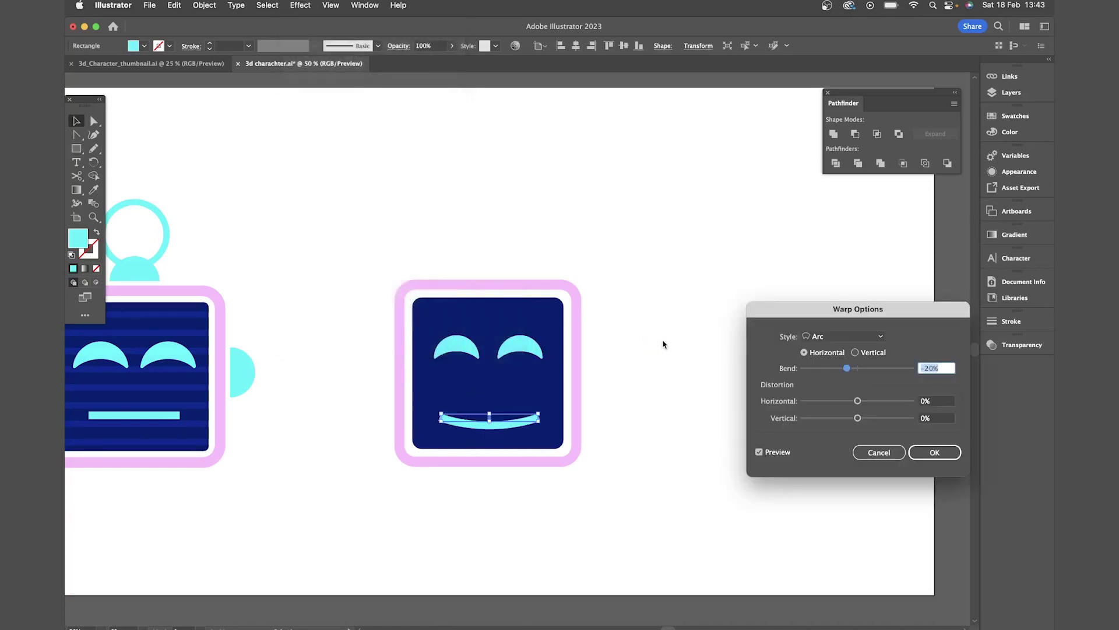
{"action": "left_click_drag", "start_coordinate": [847, 368], "coordinate": [841, 368]}
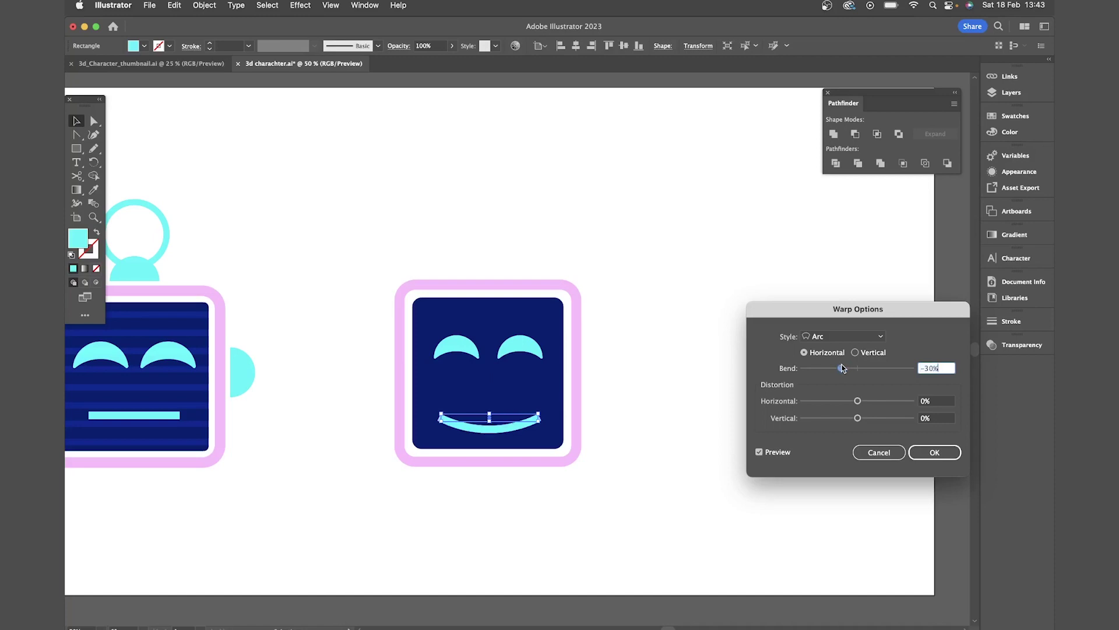
{"action": "left_click", "coordinate": [923, 452]}
{"action": "left_click", "coordinate": [669, 462]}
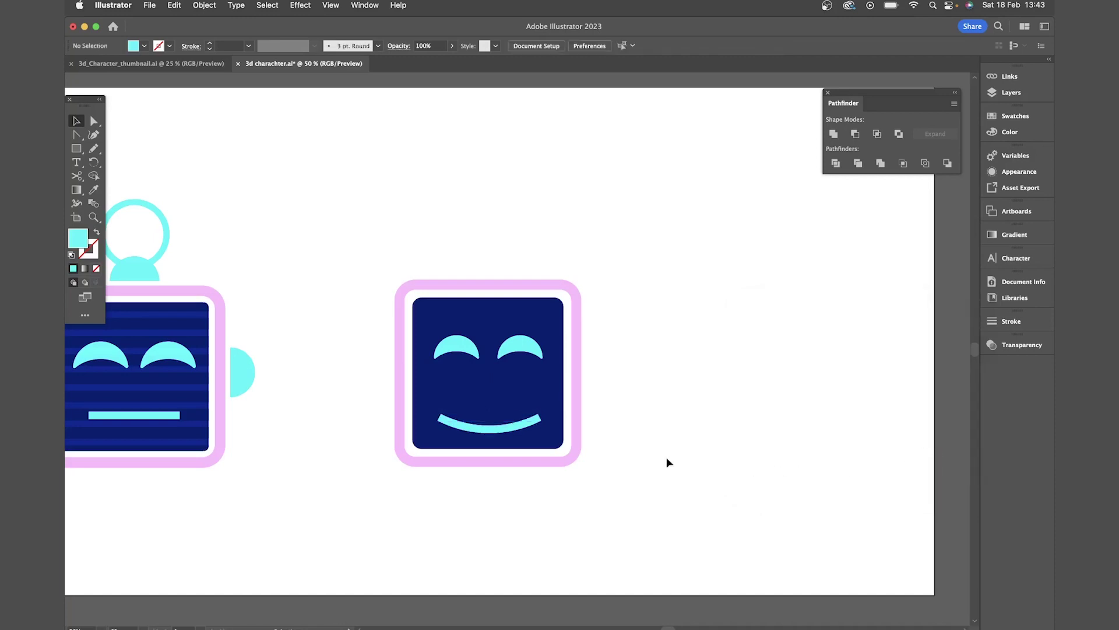
Round the corners at the ends of the smiling mouth to about 7.3 px
{"action": "left_click", "coordinate": [520, 421]}
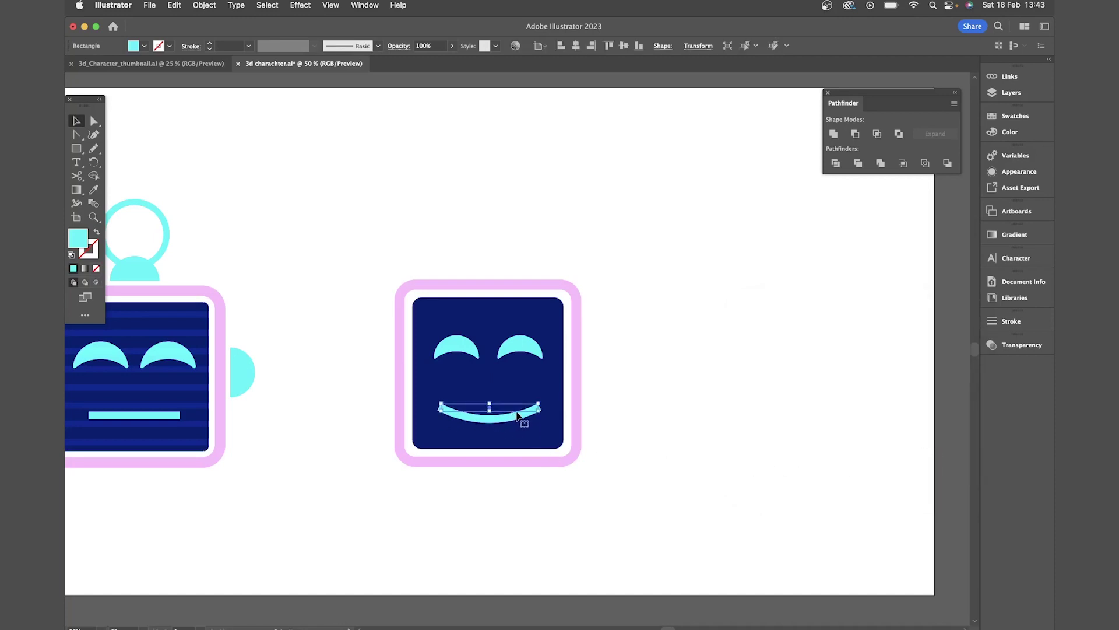
{"action": "scroll", "coordinate": [522, 417], "scroll_direction": "up", "scroll_amount": 5}
{"action": "key", "text": "a"}
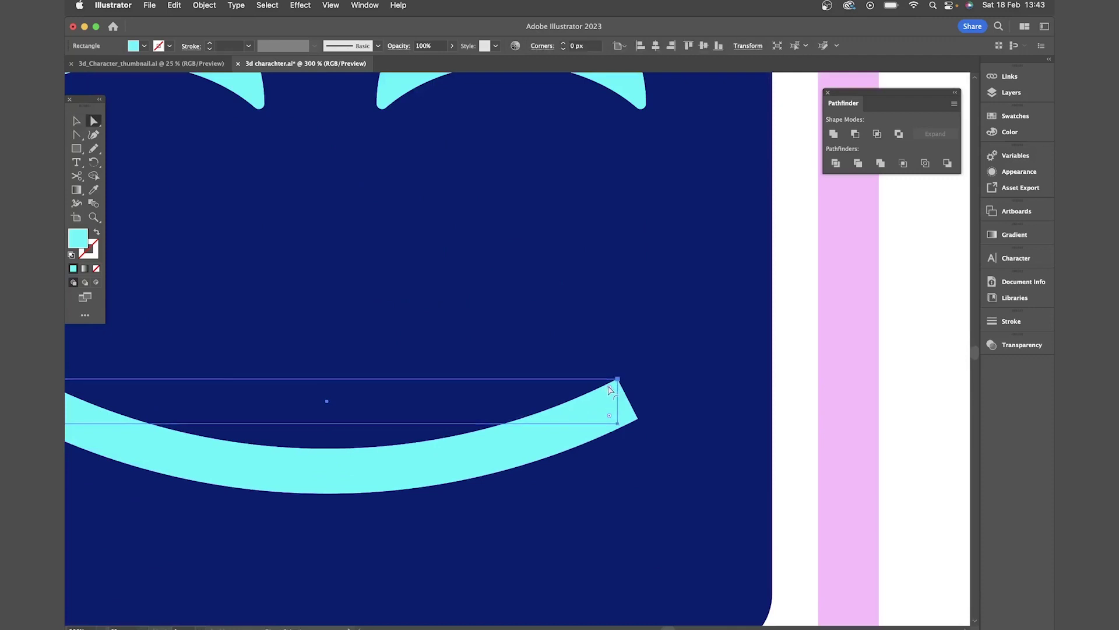
{"action": "left_click_drag", "start_coordinate": [609, 415], "coordinate": [600, 400]}
{"action": "scroll", "coordinate": [542, 400], "scroll_direction": "down", "scroll_amount": 5}
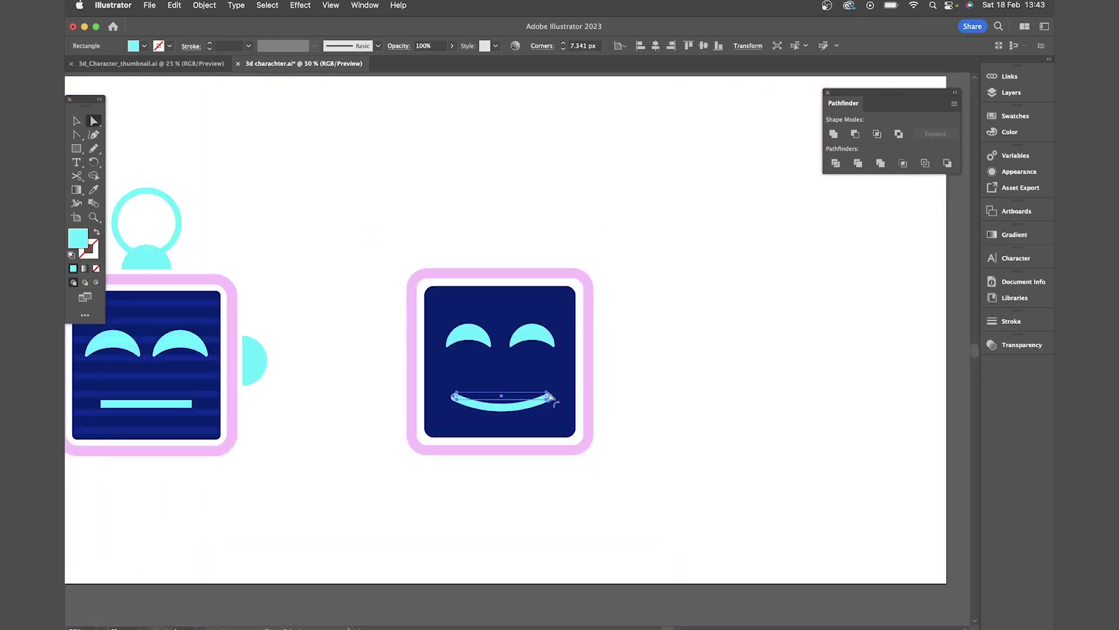
{"action": "key", "text": "v"}
{"action": "left_click", "coordinate": [687, 383]}
{"action": "scroll", "coordinate": [518, 399], "scroll_direction": "up", "scroll_amount": 2}
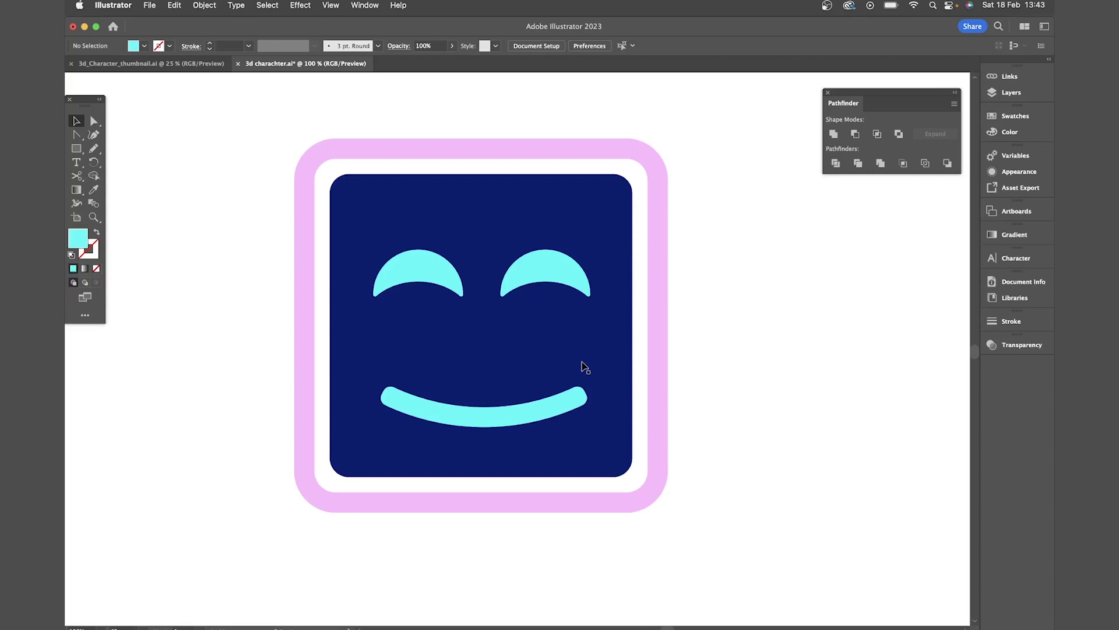
Move the mouth slightly up on the navy face
{"action": "scroll", "coordinate": [585, 367], "scroll_direction": "down", "scroll_amount": 3}
{"action": "left_click_drag", "start_coordinate": [540, 393], "coordinate": [540, 388]}
{"action": "left_click", "coordinate": [728, 359]}
{"action": "scroll", "coordinate": [729, 359], "scroll_direction": "right", "scroll_amount": 1}
{"action": "scroll", "coordinate": [728, 359], "scroll_direction": "left", "scroll_amount": 1}
Draw a horizontal line across the navy square near its upper edge, slightly wider than the square
{"action": "left_click", "coordinate": [76, 148]}
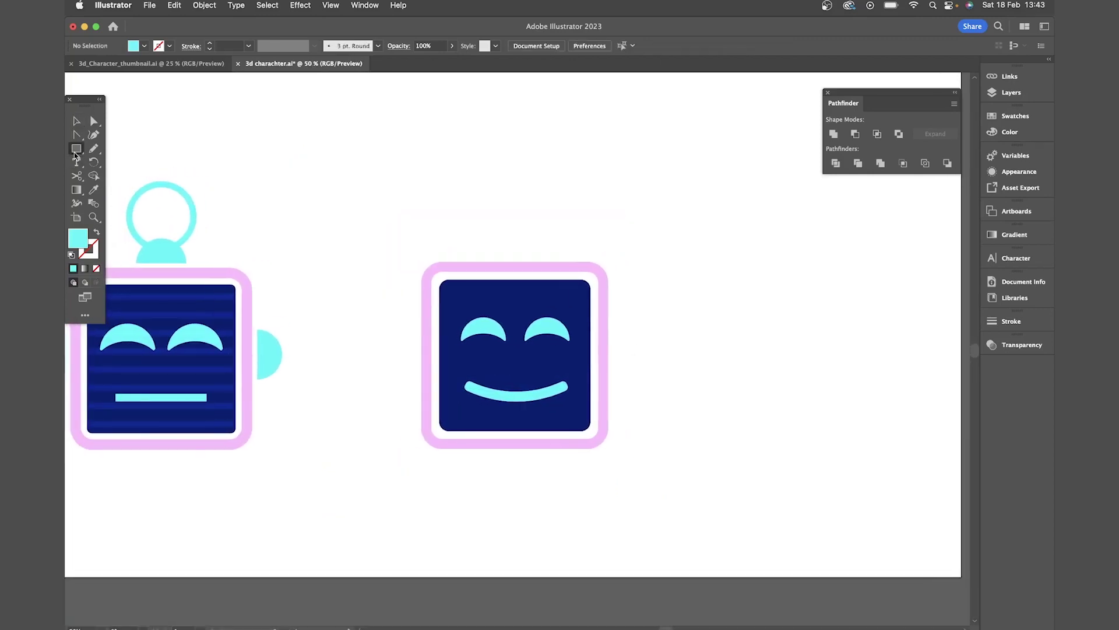
{"action": "left_click", "coordinate": [120, 204]}
{"action": "left_click_drag", "start_coordinate": [434, 284], "coordinate": [599, 285]}
{"action": "scroll", "coordinate": [599, 285], "scroll_direction": "right", "scroll_amount": 1}
{"action": "left_click", "coordinate": [77, 120]}
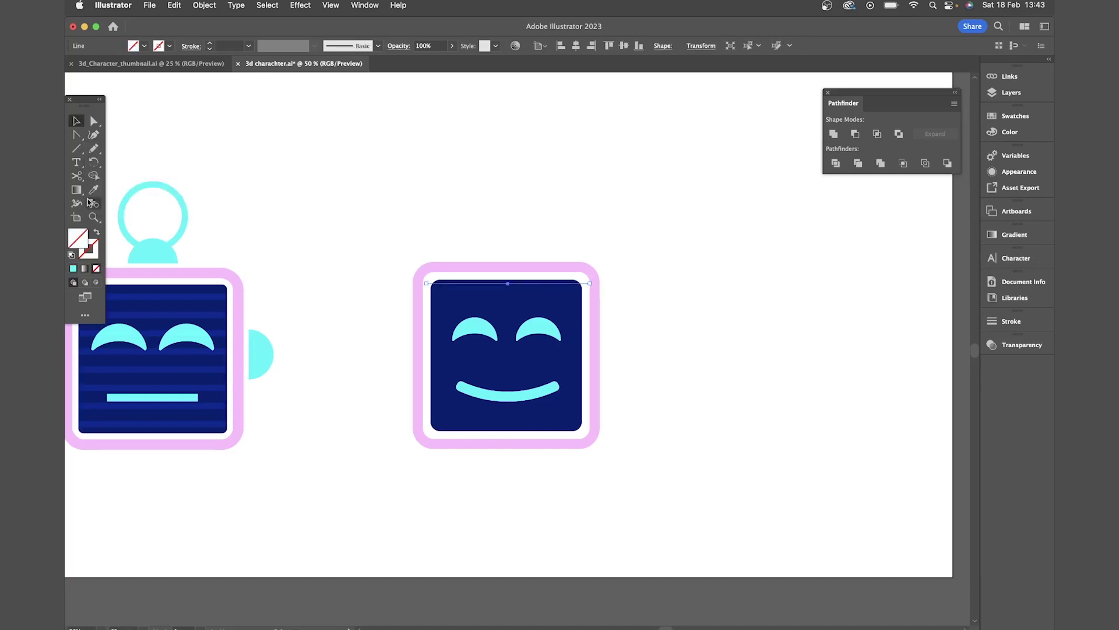
Give the line a cyan stroke with a weight of 12 pt
{"action": "left_click", "coordinate": [91, 247]}
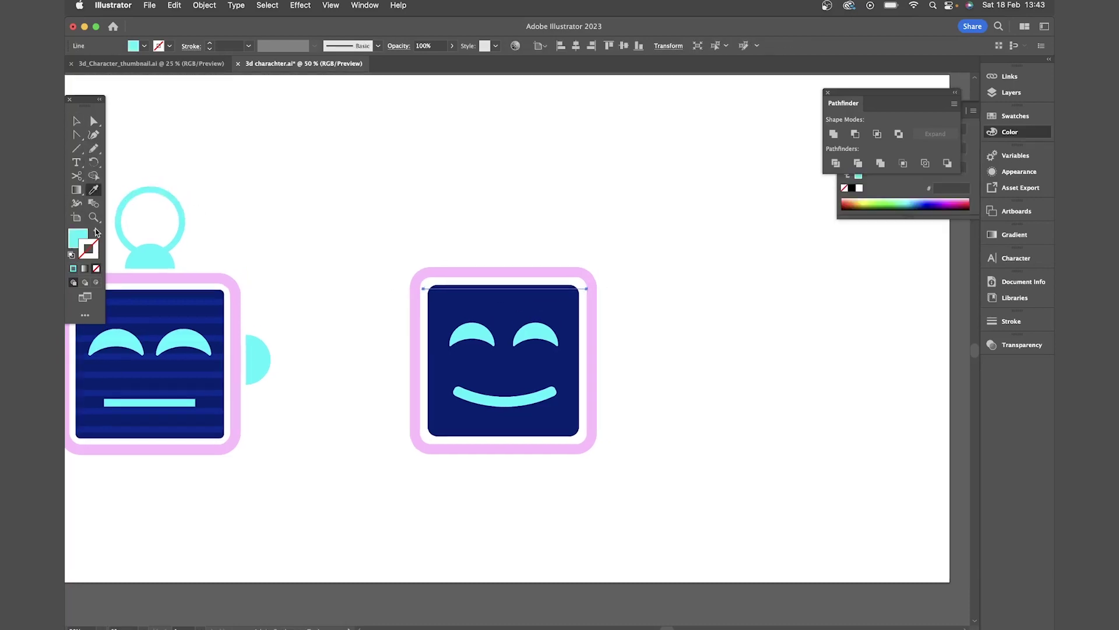
{"action": "left_click", "coordinate": [97, 232]}
{"action": "key", "text": "v"}
{"action": "left_click_drag", "start_coordinate": [232, 45], "coordinate": [139, 45]}
{"action": "type", "text": "6"}
{"action": "key", "text": "Return"}
{"action": "type", "text": "12"}
{"action": "key", "text": "Return"}
Place a copy of the cyan line near the navy square's lower edge and select both lines
{"action": "left_click", "coordinate": [552, 296]}
{"action": "left_click_drag", "start_coordinate": [575, 289], "coordinate": [569, 426]}
{"action": "left_click", "coordinate": [567, 299], "text": "shift"}
{"action": "left_click", "coordinate": [536, 298], "text": "shift"}
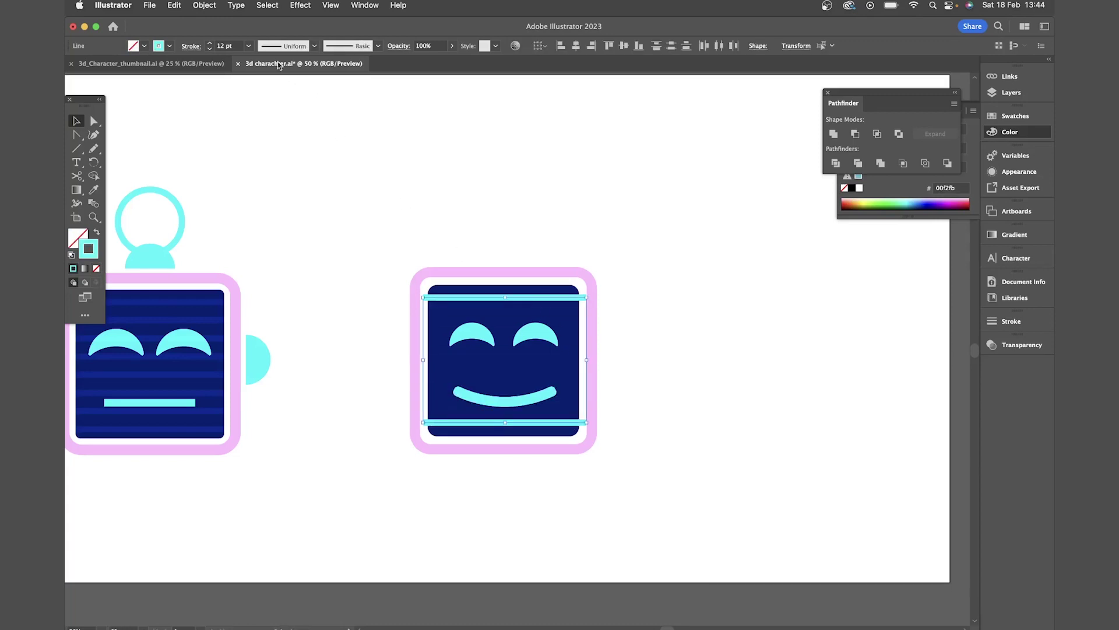
Create a blend between the two cyan lines
{"action": "left_click", "coordinate": [205, 5]}
{"action": "mouse_move", "coordinate": [238, 377]}
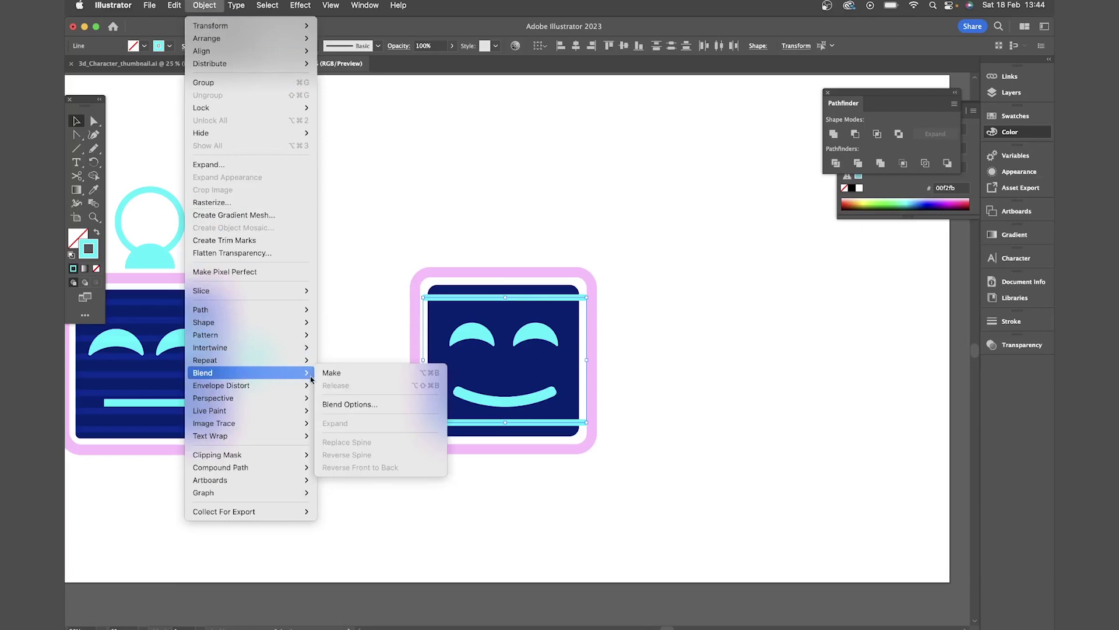
{"action": "left_click", "coordinate": [364, 373]}
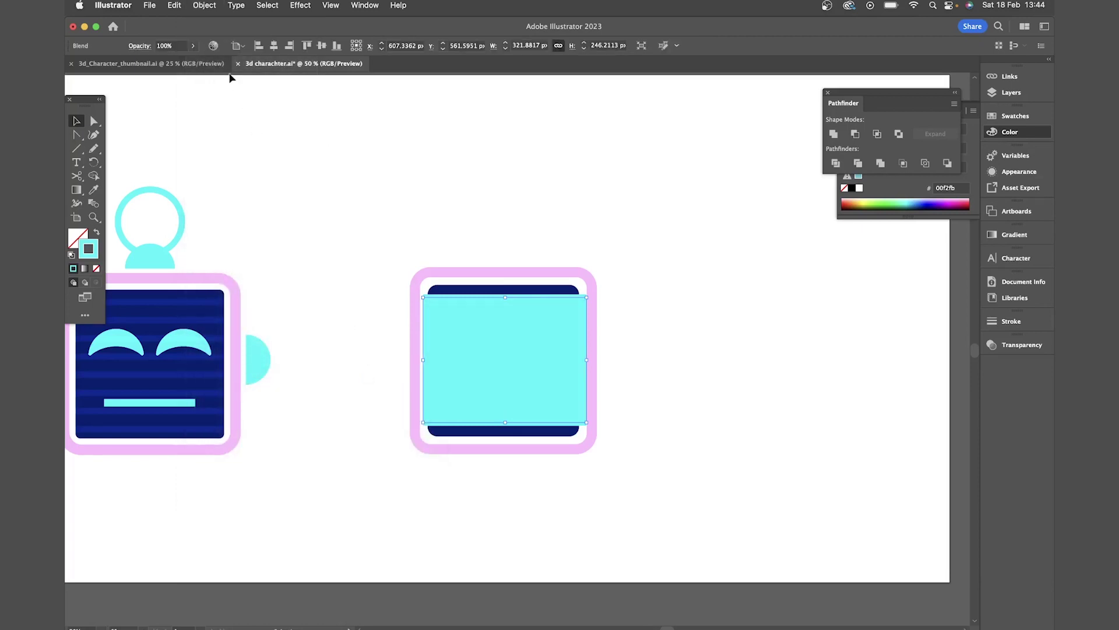
Set the blend's spacing to Specified Steps, using fewer than 10 steps to leave wider gaps between the stripes
{"action": "left_click", "coordinate": [205, 5]}
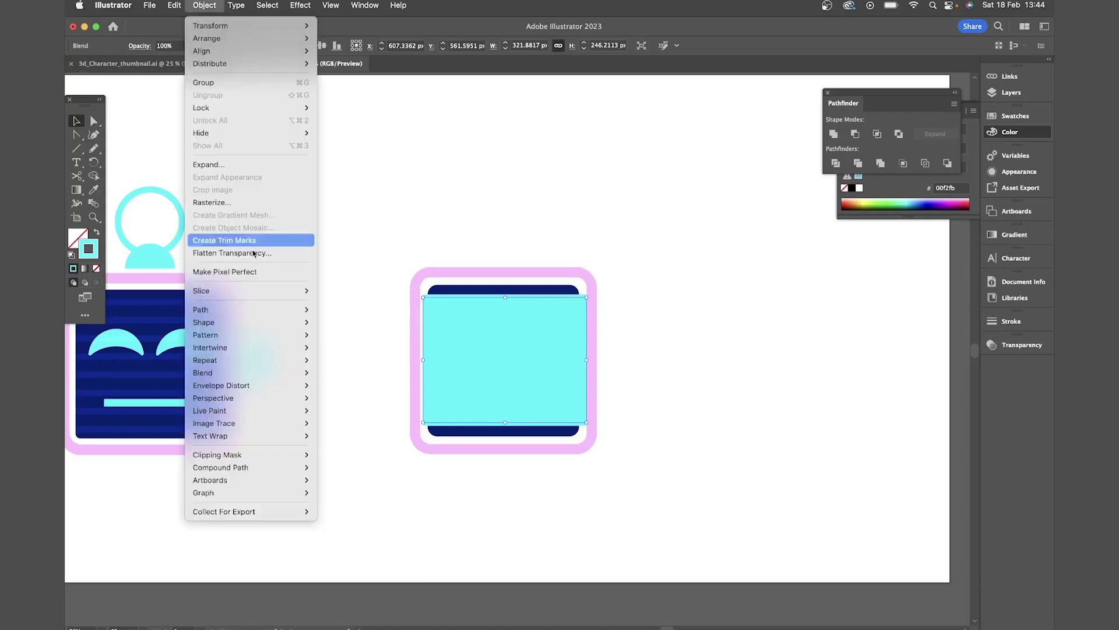
{"action": "mouse_move", "coordinate": [233, 373]}
{"action": "left_click", "coordinate": [357, 401]}
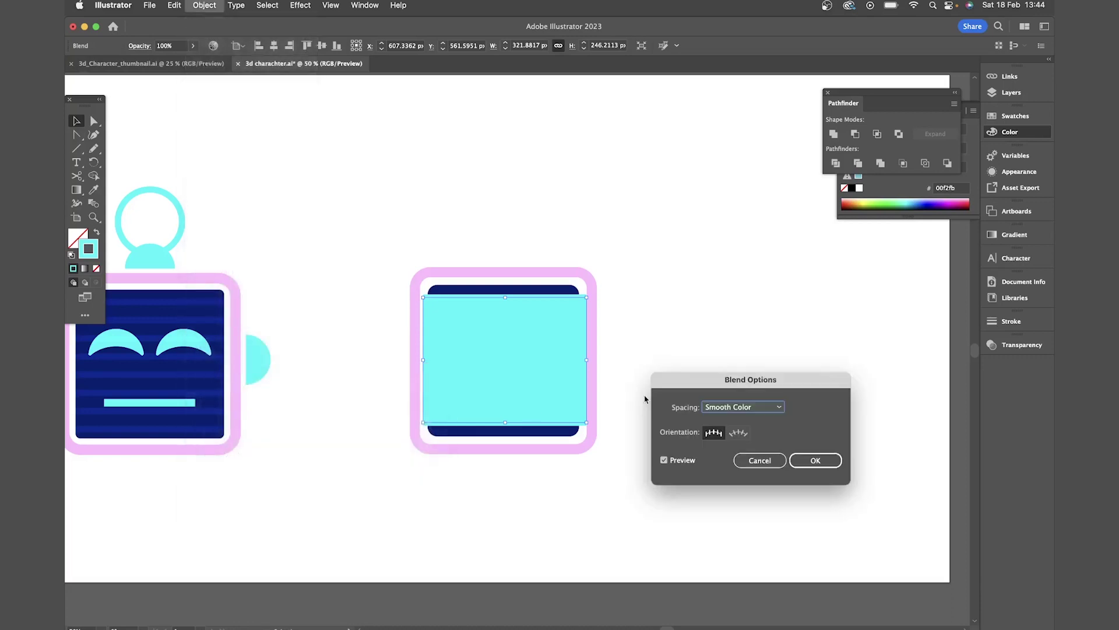
{"action": "left_click", "coordinate": [726, 406]}
{"action": "left_click", "coordinate": [726, 431]}
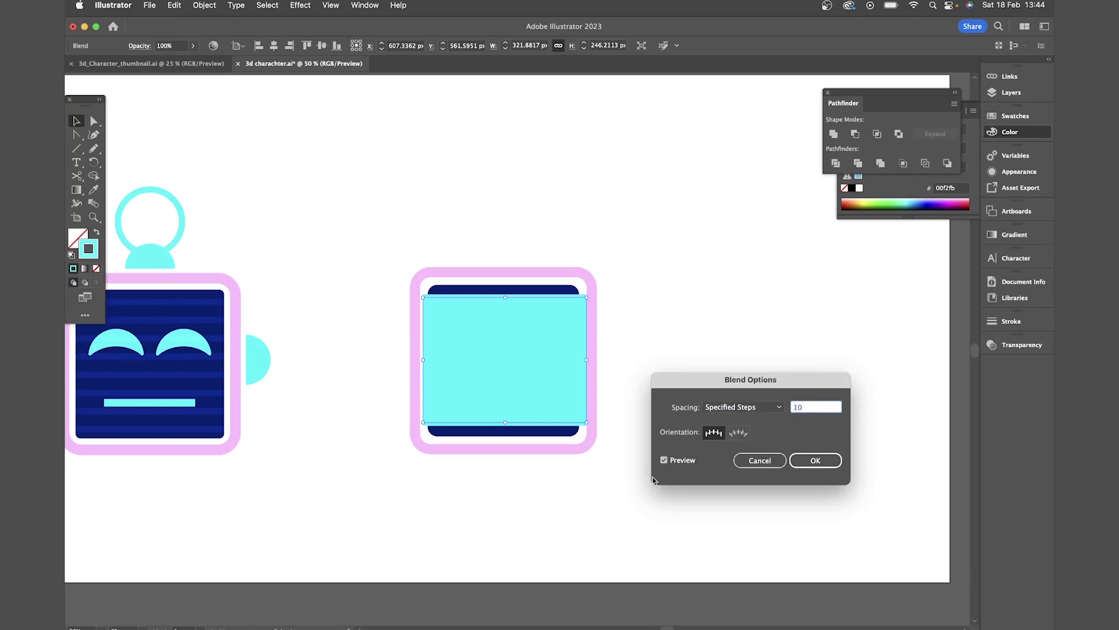
{"action": "type", "text": "10"}
{"action": "left_click", "coordinate": [671, 461]}
{"action": "left_click", "coordinate": [814, 407]}
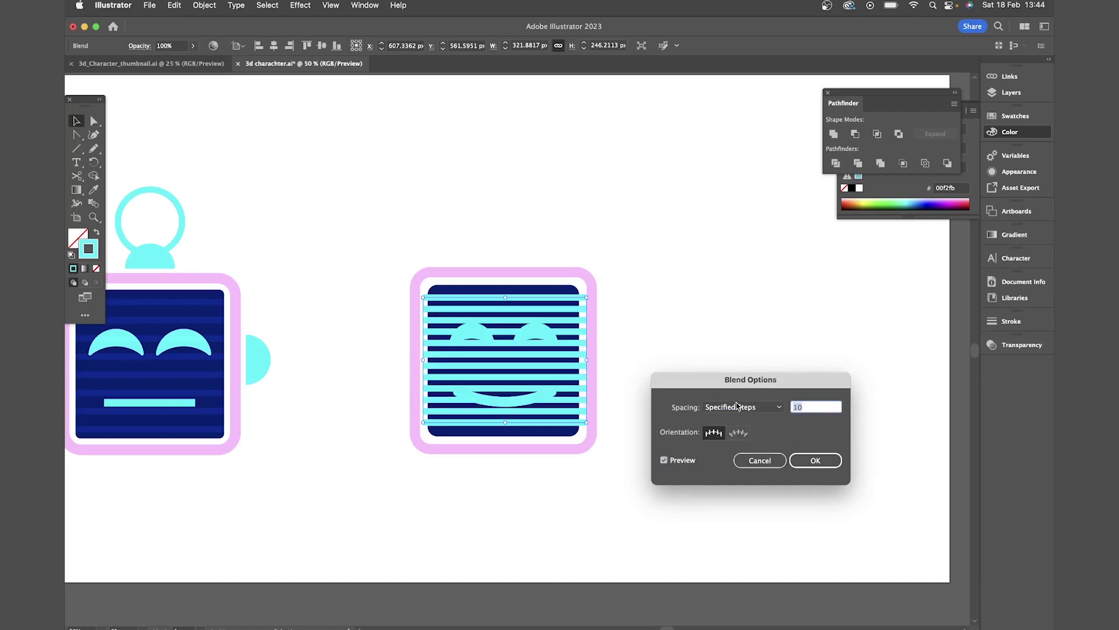
{"action": "left_click", "coordinate": [815, 460]}
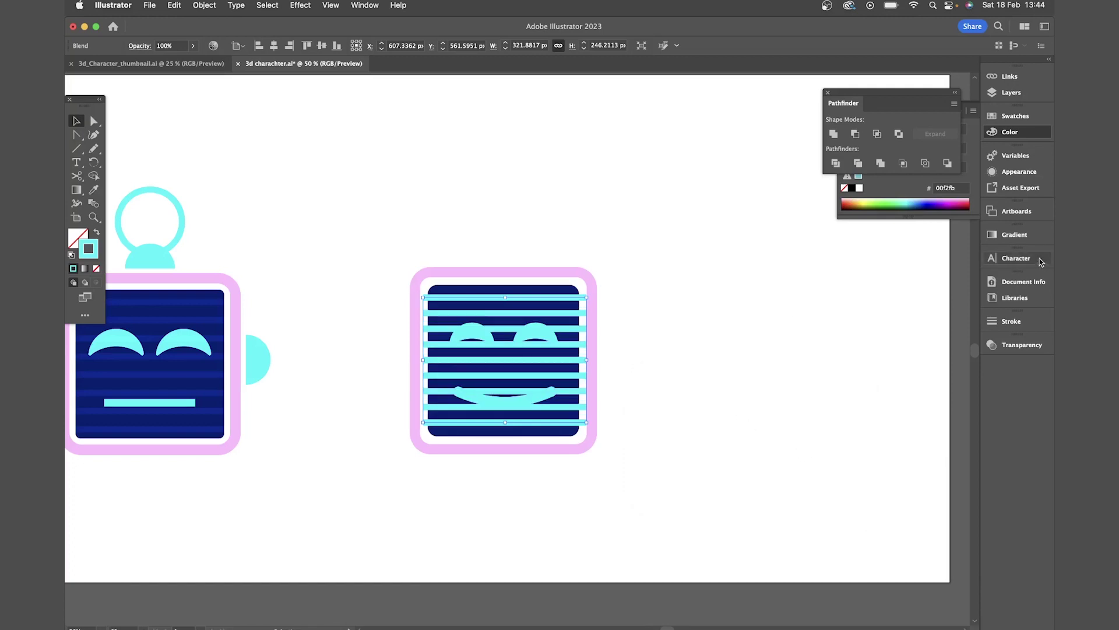
Set the blending mode of the stripes to Overlay
{"action": "left_click", "coordinate": [1021, 345]}
{"action": "left_click", "coordinate": [873, 357]}
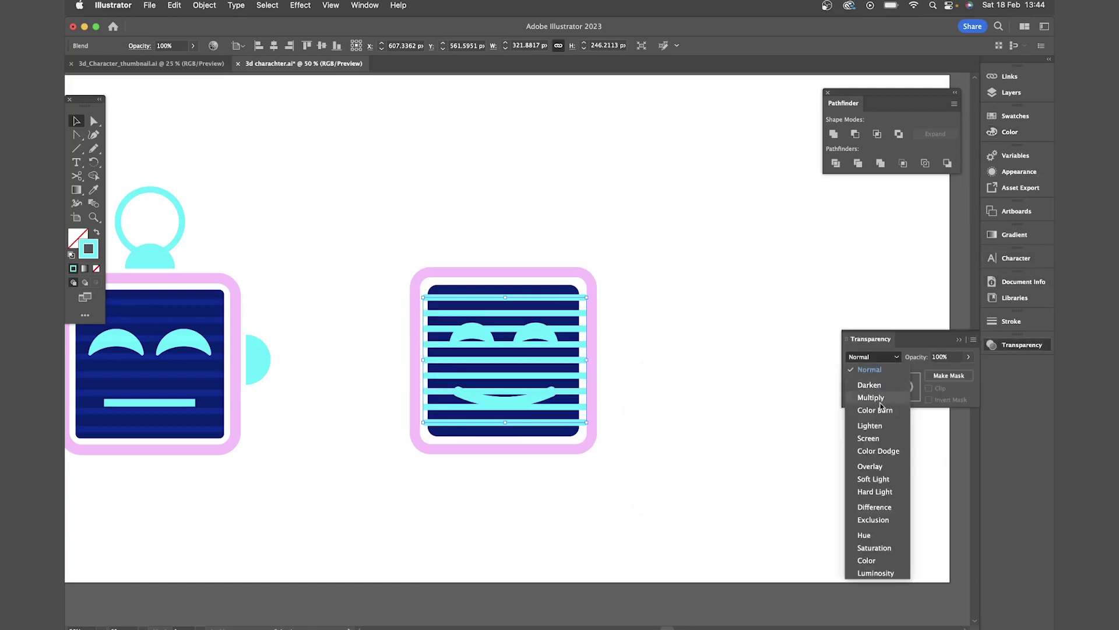
{"action": "left_click", "coordinate": [870, 466]}
{"action": "left_click", "coordinate": [728, 351]}
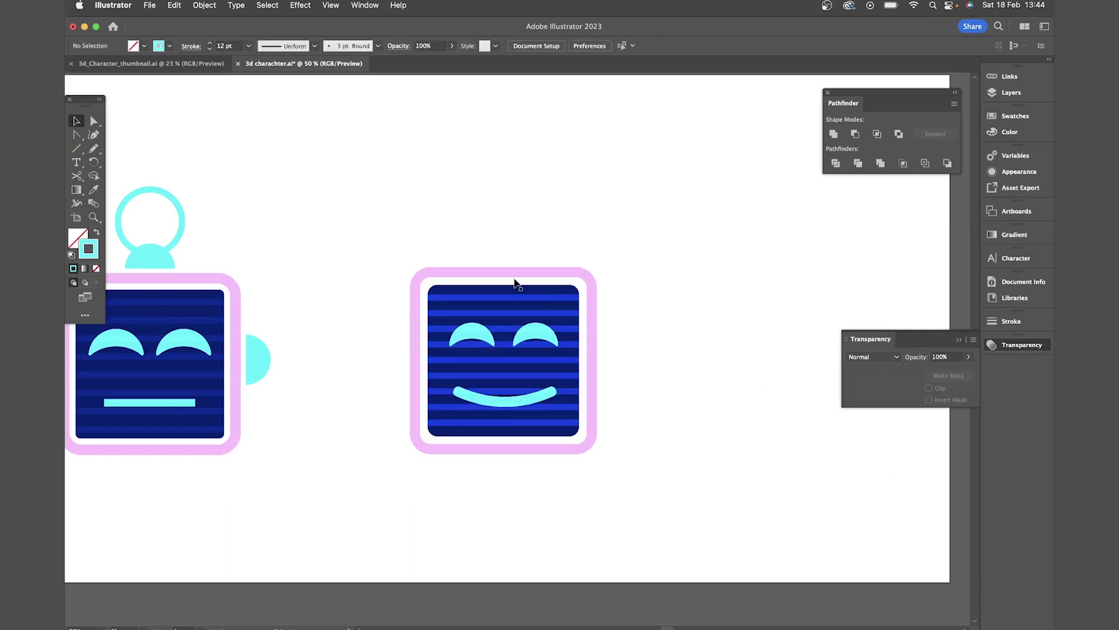
Reduce the opacity of the blended stripes to 30%
{"action": "left_click", "coordinate": [530, 299]}
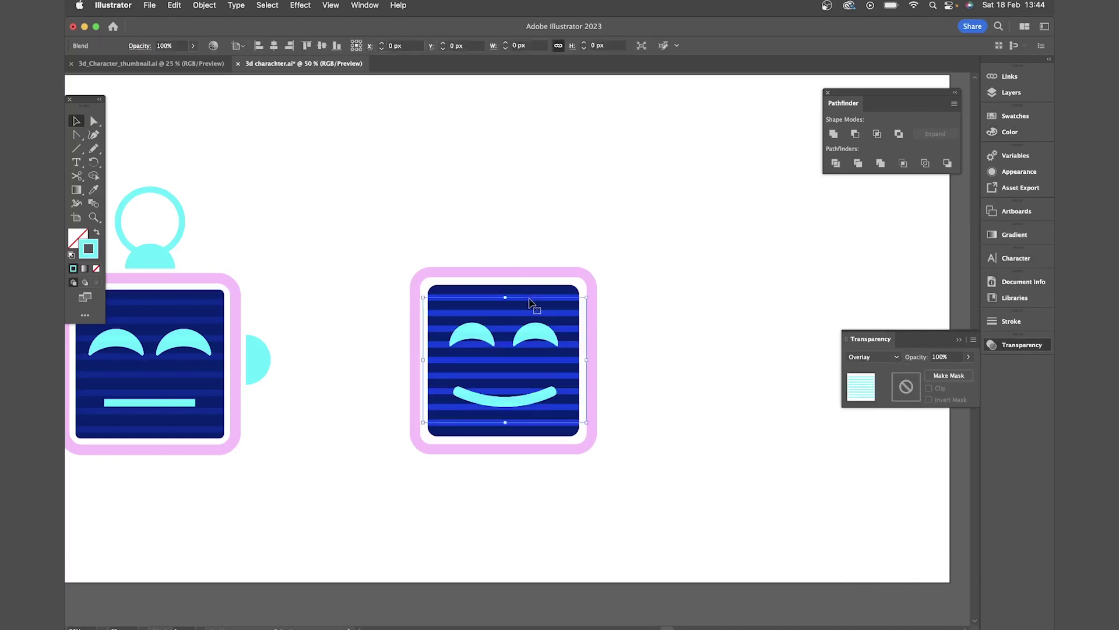
{"action": "left_click", "coordinate": [960, 357]}
{"action": "type", "text": "50"}
{"action": "key", "text": "Return"}
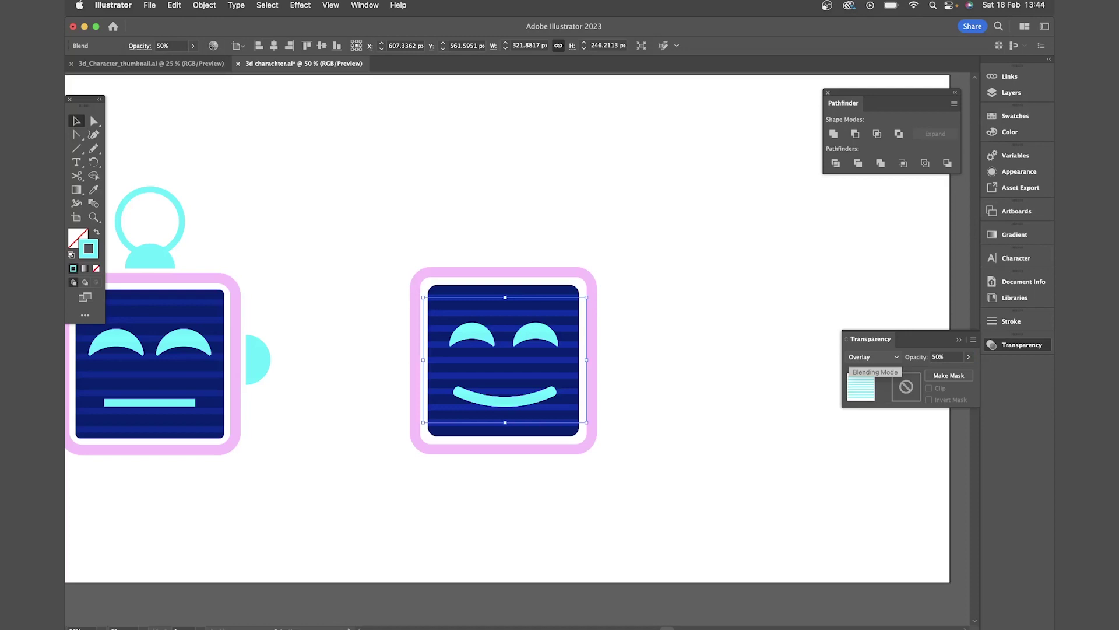
{"action": "left_click", "coordinate": [946, 356]}
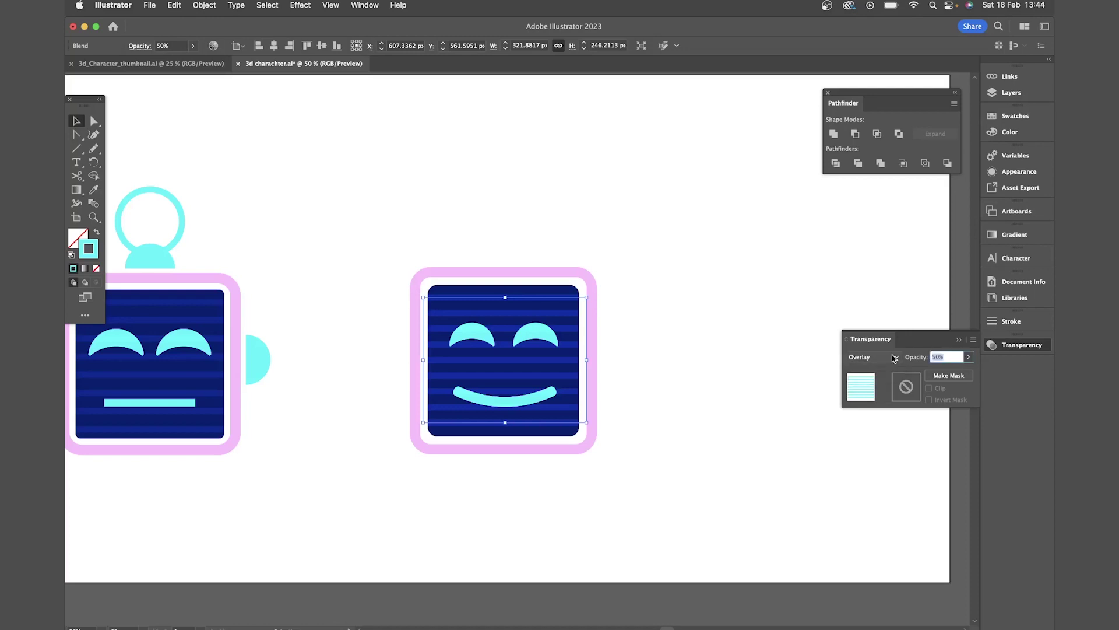
{"action": "type", "text": "30"}
{"action": "left_click", "coordinate": [754, 273]}
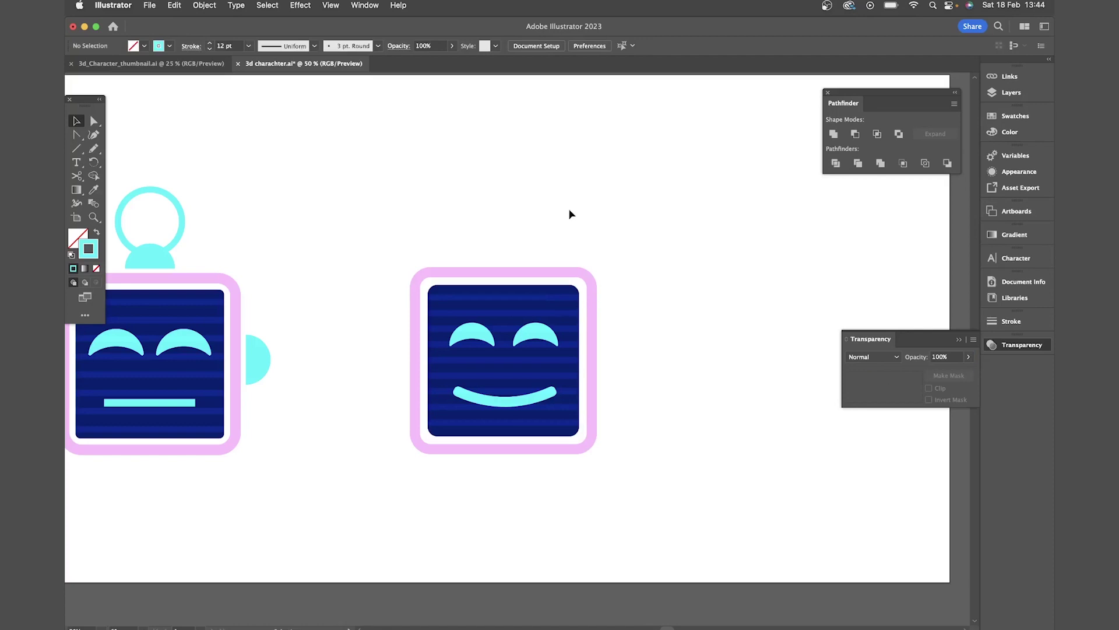
Add a cyan circle about 104 px wide overlapping the head's upper edge, with an equal circle above it
{"action": "left_click_drag", "start_coordinate": [77, 148], "coordinate": [118, 158]}
{"action": "mouse_move", "coordinate": [503, 257]}
{"action": "left_mouse_down"}
{"action": "mouse_move", "coordinate": [530, 285]}
{"action": "mouse_move", "coordinate": [520, 217]}
{"action": "left_mouse_up"}
Turn the upper circle into a ring with no fill and a thick cyan stroke
{"action": "left_click", "coordinate": [97, 233]}
{"action": "key", "text": "v"}
{"action": "left_click", "coordinate": [97, 233]}
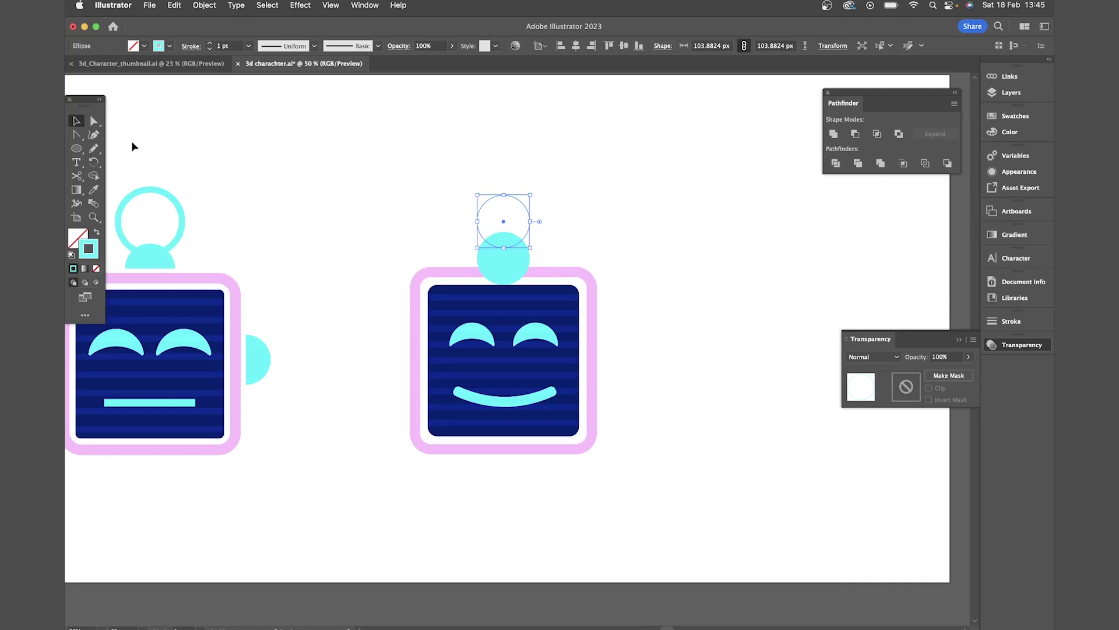
{"action": "left_click", "coordinate": [211, 43]}
{"action": "left_click", "coordinate": [211, 43]}
{"action": "left_click", "coordinate": [211, 44]}
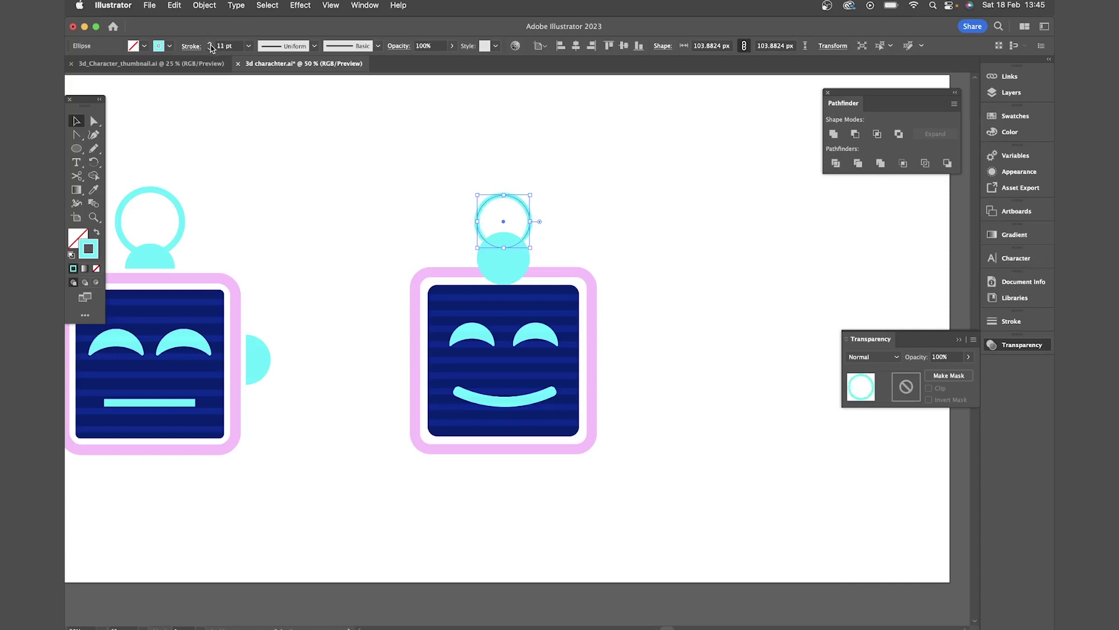
Duplicate the filled cyan circle to both sides of the head as level ears
{"action": "left_click", "coordinate": [504, 260]}
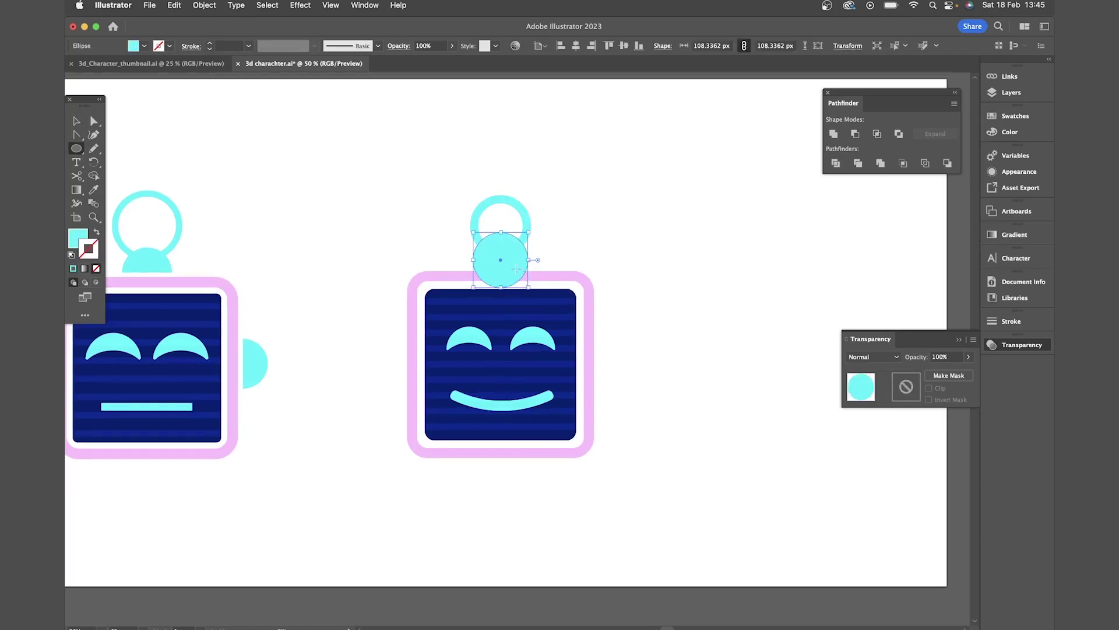
{"action": "left_click_drag", "start_coordinate": [505, 259], "coordinate": [392, 351]}
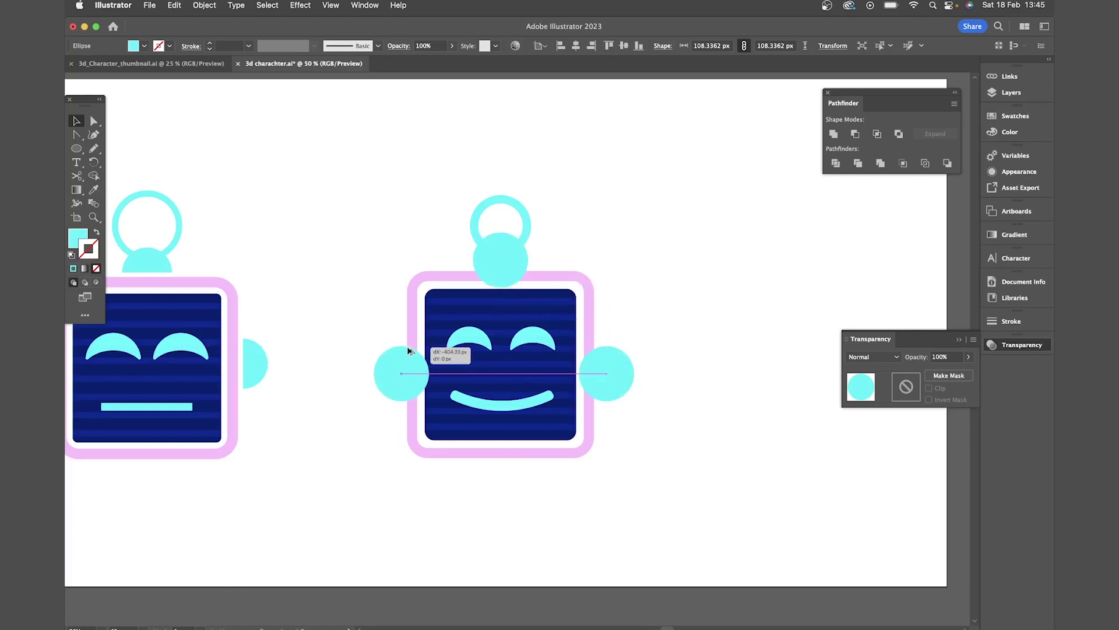
{"action": "left_click_drag", "start_coordinate": [408, 347], "coordinate": [408, 347]}
Move both ear circles up to the head's vertical centre and shift the left one slightly outward
{"action": "left_click", "coordinate": [630, 369], "text": "shift"}
{"action": "left_click_drag", "start_coordinate": [630, 369], "coordinate": [626, 359]}
{"action": "left_click", "coordinate": [721, 324]}
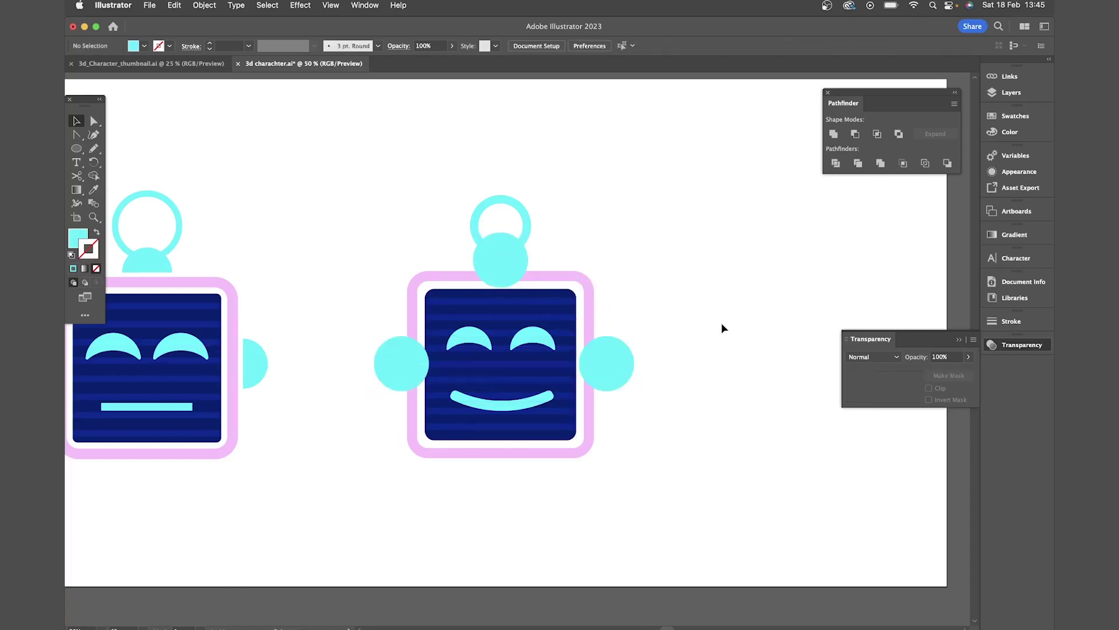
{"action": "scroll", "coordinate": [692, 261], "scroll_direction": "left", "scroll_amount": 2}
{"action": "left_click_drag", "start_coordinate": [449, 361], "coordinate": [441, 361]}
{"action": "left_click", "coordinate": [692, 257]}
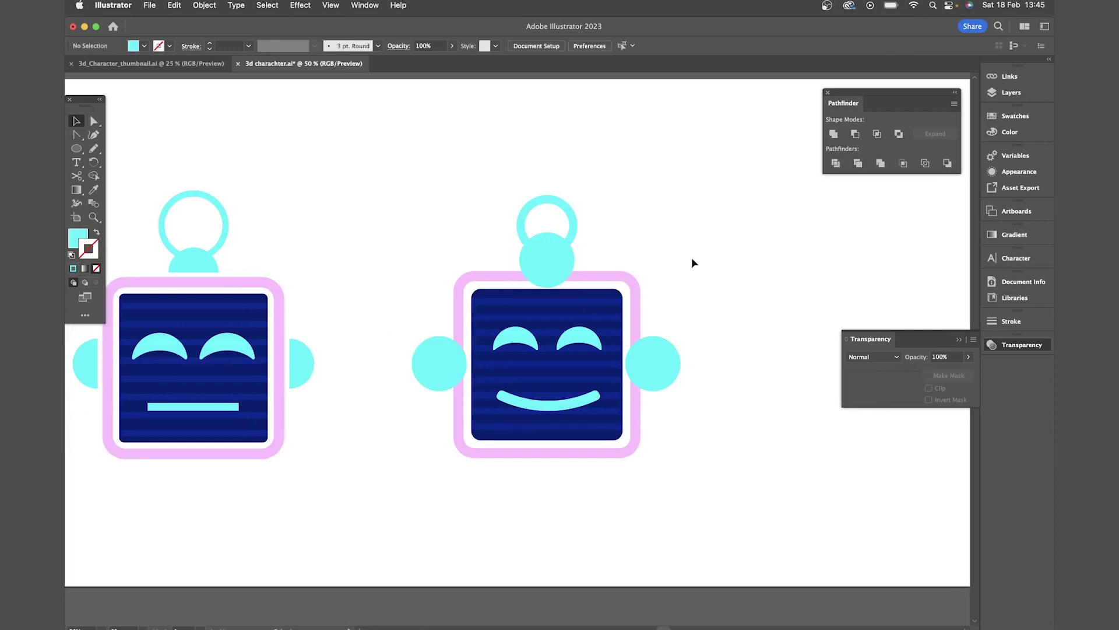
Group the head's layered rounded squares without the face details and duplicate the group to the right
{"action": "scroll", "coordinate": [691, 263], "scroll_direction": "right", "scroll_amount": 1}
{"action": "scroll", "coordinate": [626, 259], "scroll_direction": "right", "scroll_amount": 2}
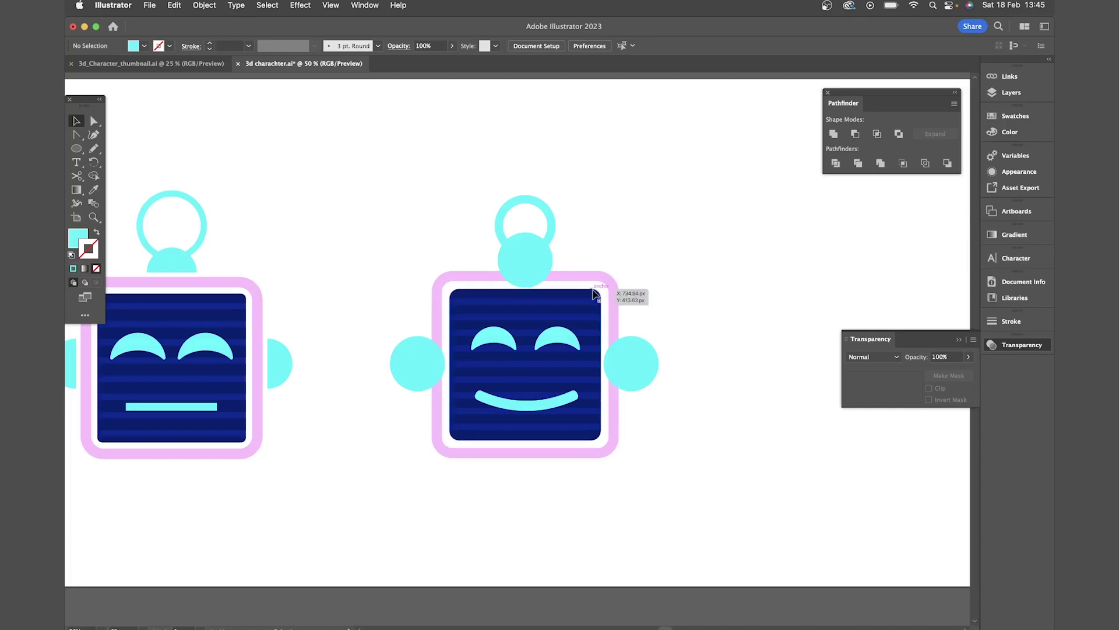
{"action": "left_click_drag", "start_coordinate": [649, 243], "coordinate": [583, 298]}
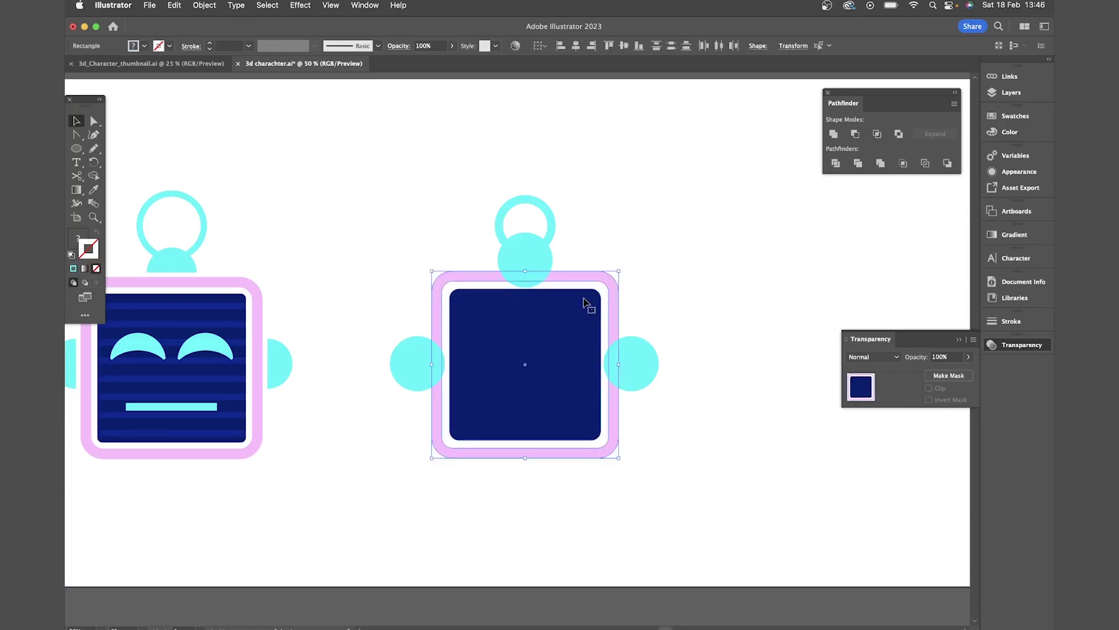
{"action": "scroll", "coordinate": [586, 299], "scroll_direction": "right", "scroll_amount": 2}
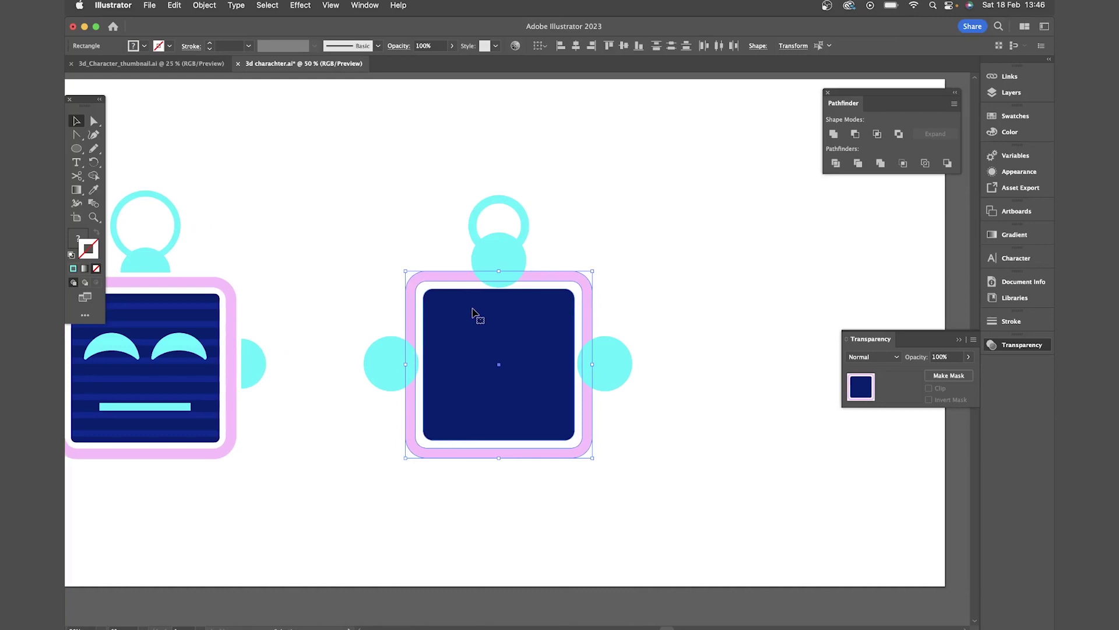
{"action": "key", "text": "super+g"}
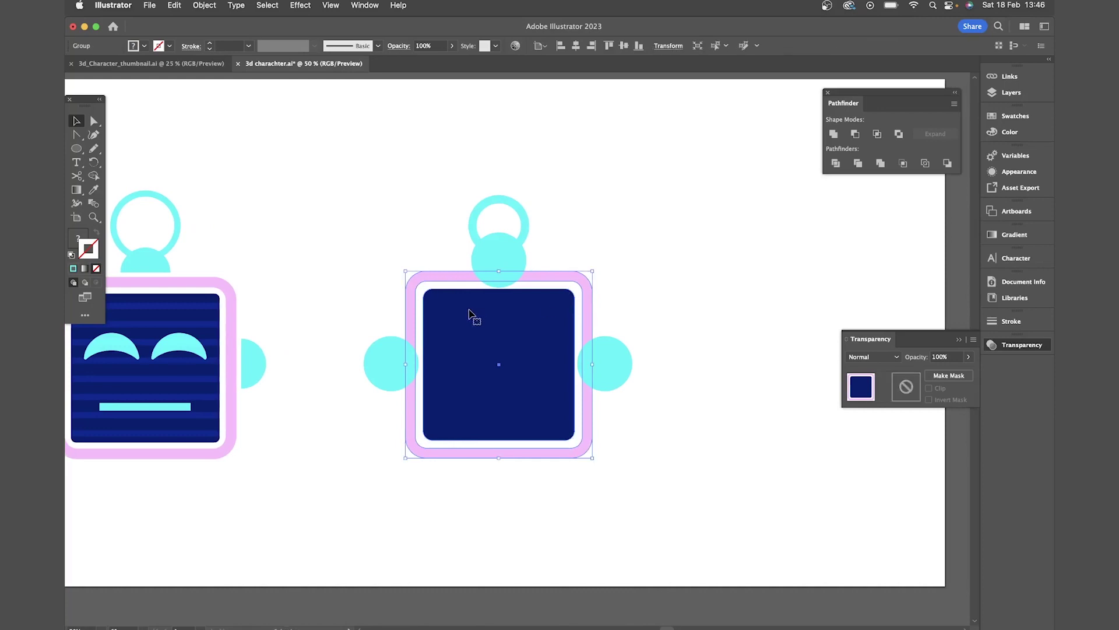
{"action": "left_click_drag", "start_coordinate": [549, 310], "coordinate": [801, 313]}
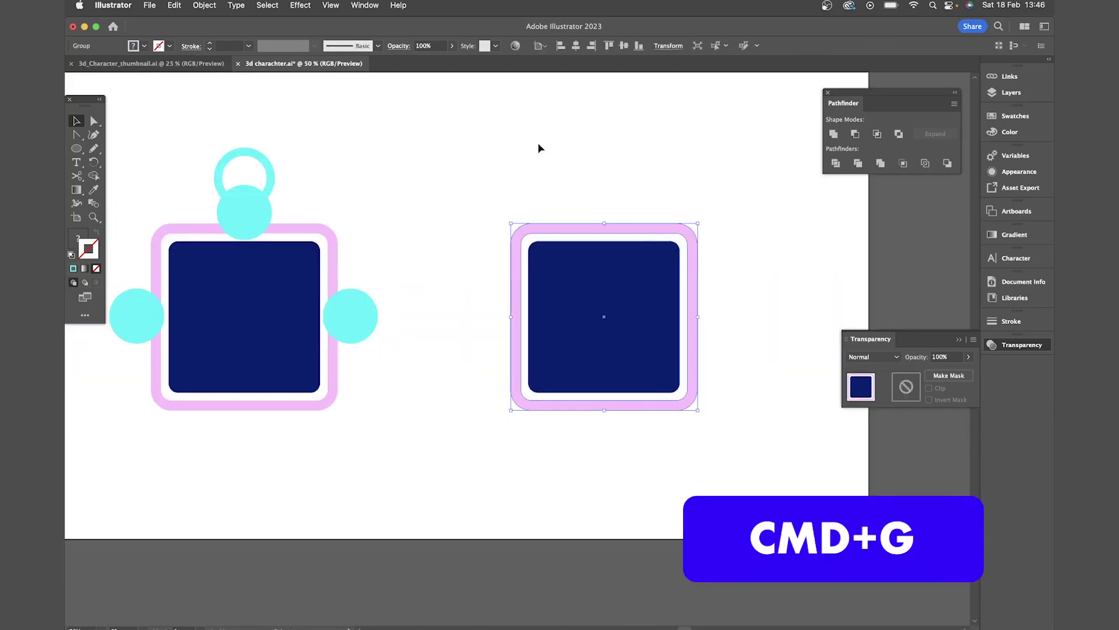
Bring up the 3D and Materials settings, make them taller and apply Inflate to the copied head group
{"action": "left_click", "coordinate": [366, 5]}
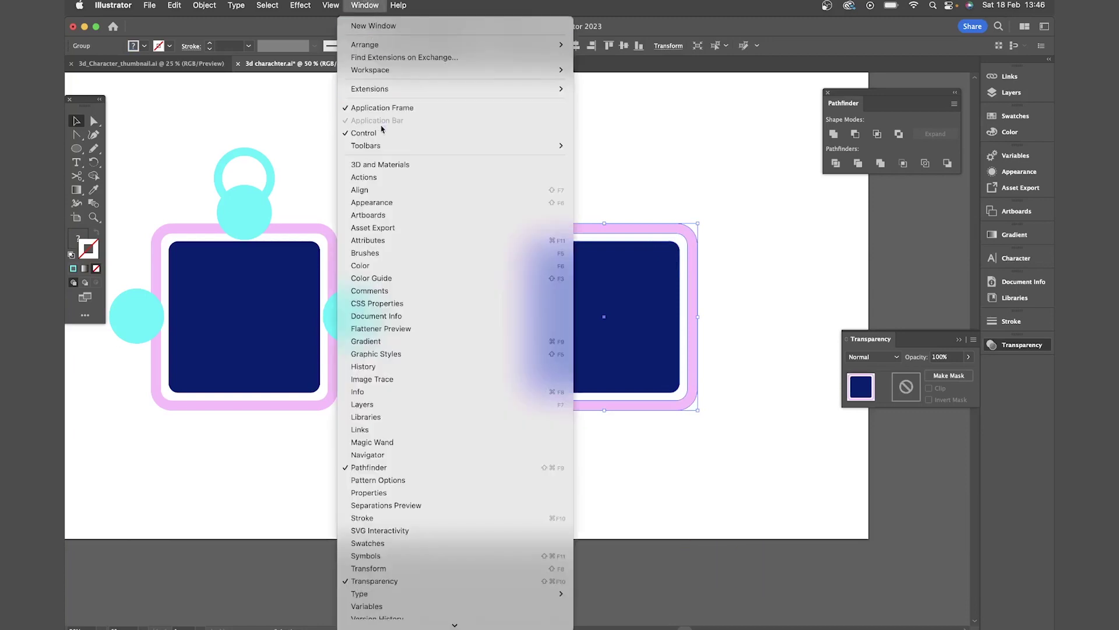
{"action": "left_click", "coordinate": [399, 164]}
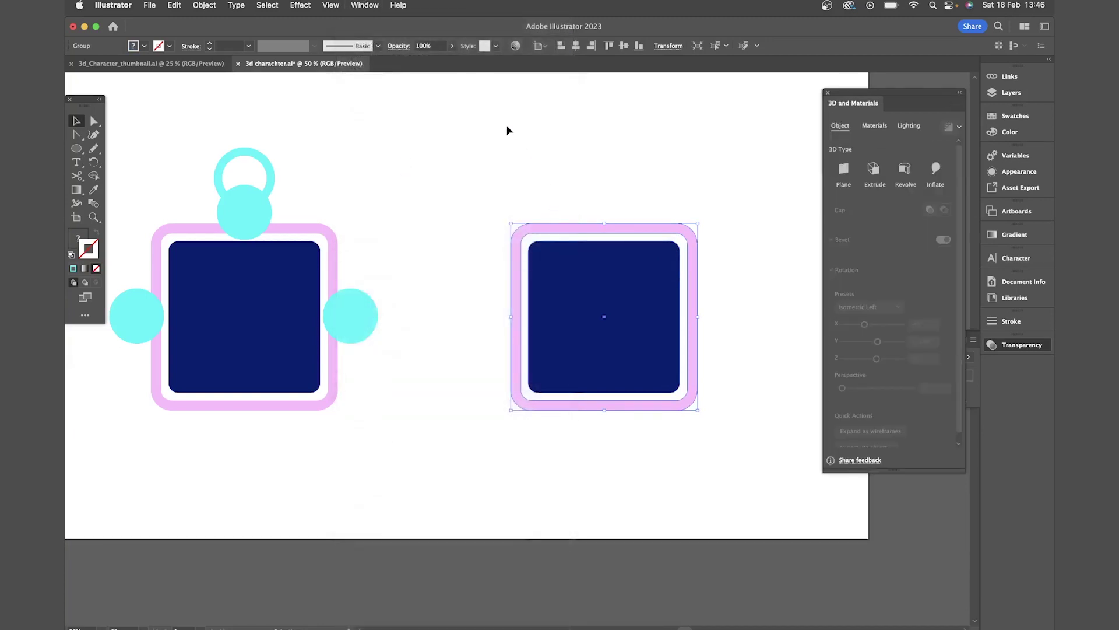
{"action": "scroll", "coordinate": [507, 130], "scroll_direction": "right", "scroll_amount": 4}
{"action": "left_click_drag", "start_coordinate": [894, 471], "coordinate": [895, 545]}
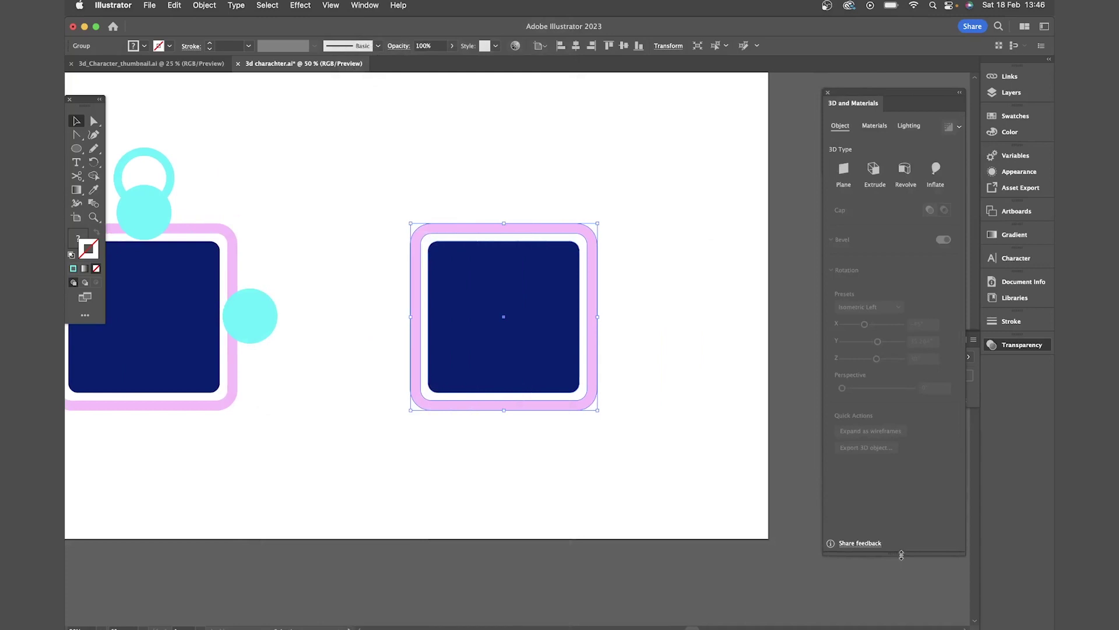
{"action": "scroll", "coordinate": [690, 313], "scroll_direction": "right", "scroll_amount": 1}
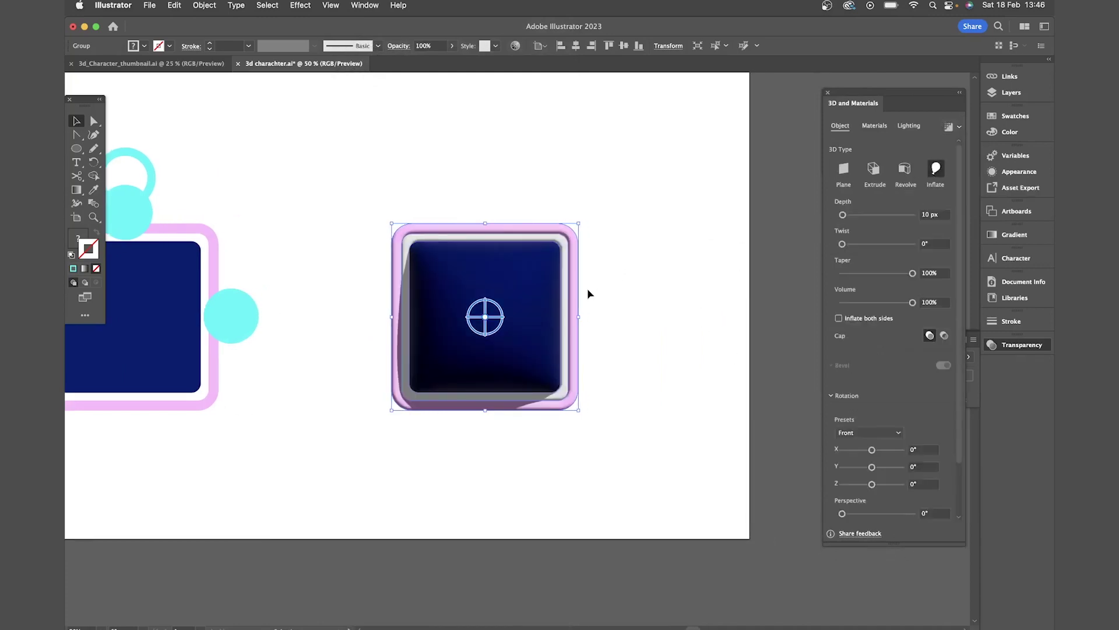
Rotate the inflated head group to the Isometric Left preset
{"action": "scroll", "coordinate": [892, 408], "scroll_direction": "down", "scroll_amount": 2}
{"action": "left_click", "coordinate": [869, 371]}
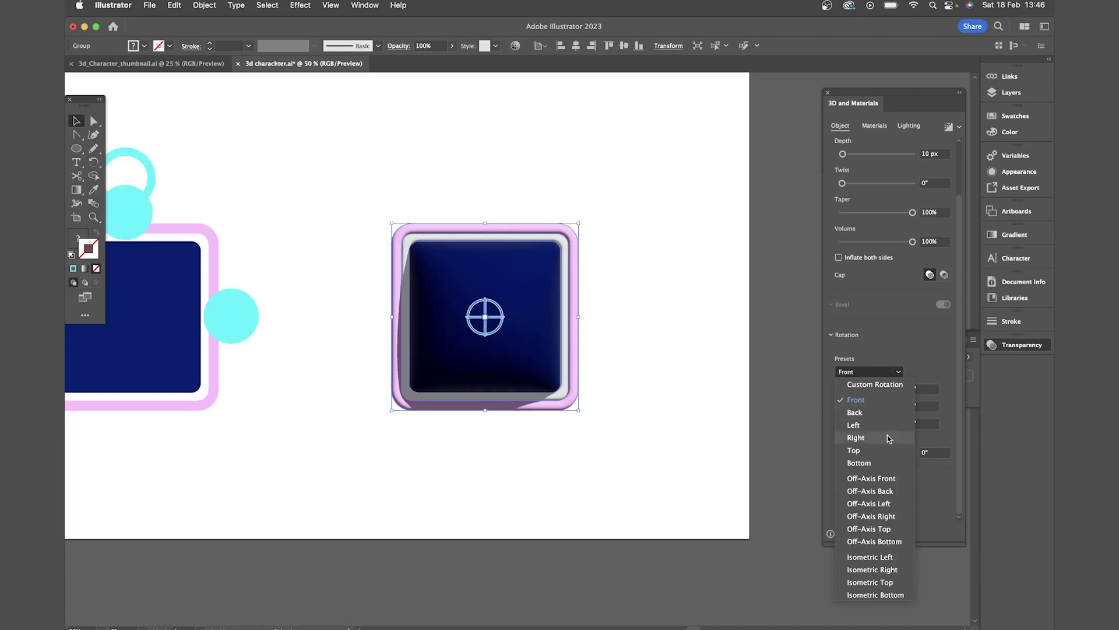
{"action": "left_click", "coordinate": [881, 559]}
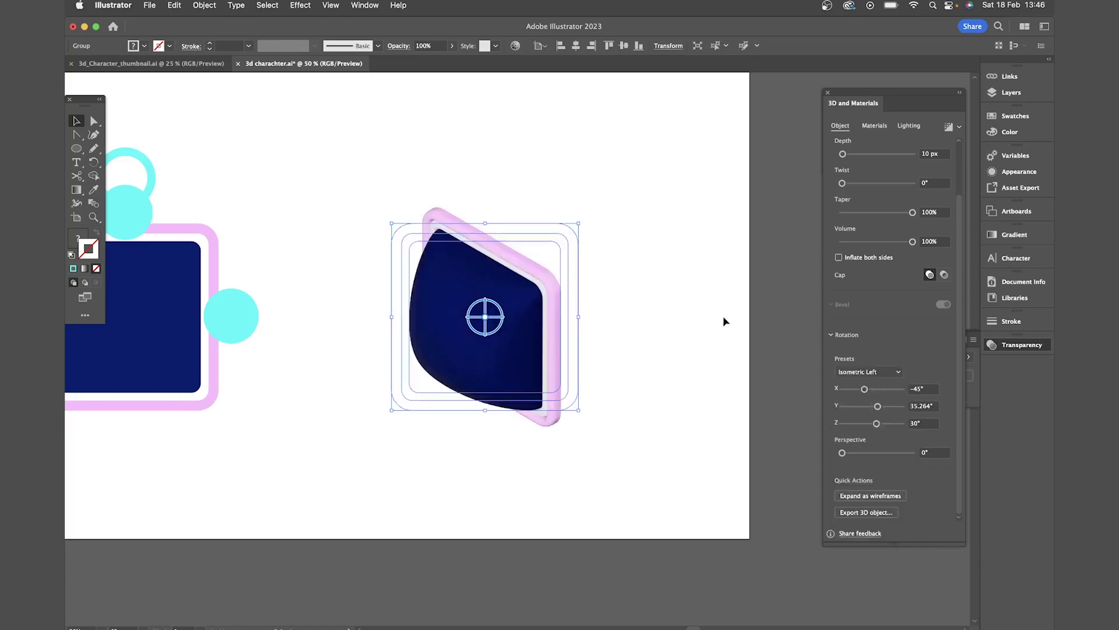
Set the inflated head's depth to 277 px and its volume to 16%
{"action": "scroll", "coordinate": [886, 303], "scroll_direction": "up", "scroll_amount": 2}
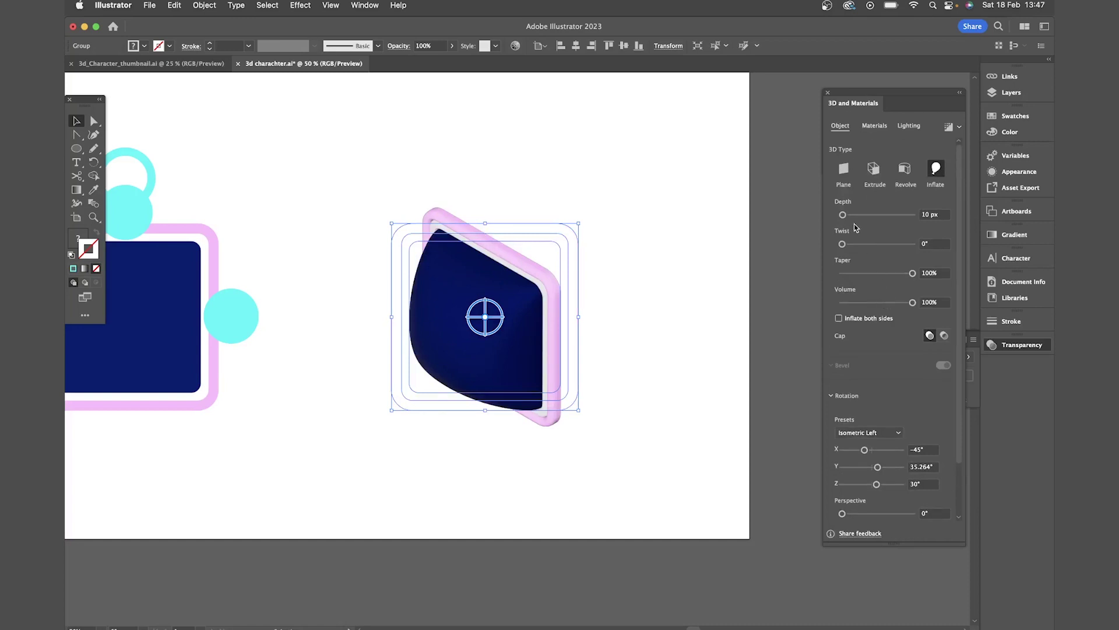
{"action": "left_click_drag", "start_coordinate": [843, 216], "coordinate": [854, 217]}
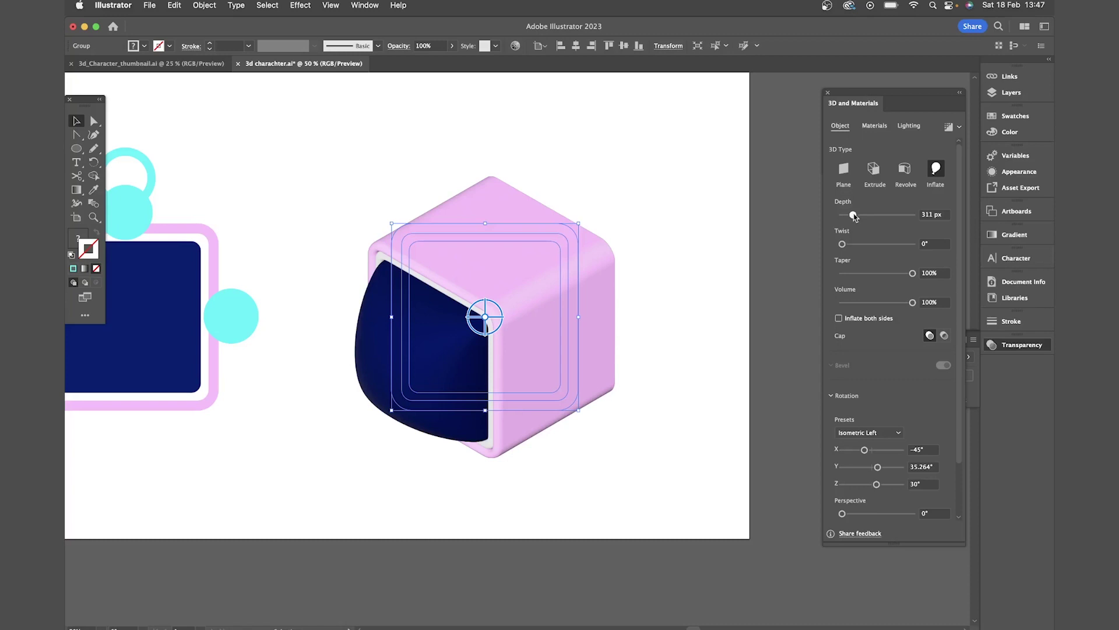
{"action": "left_click_drag", "start_coordinate": [855, 217], "coordinate": [851, 215]}
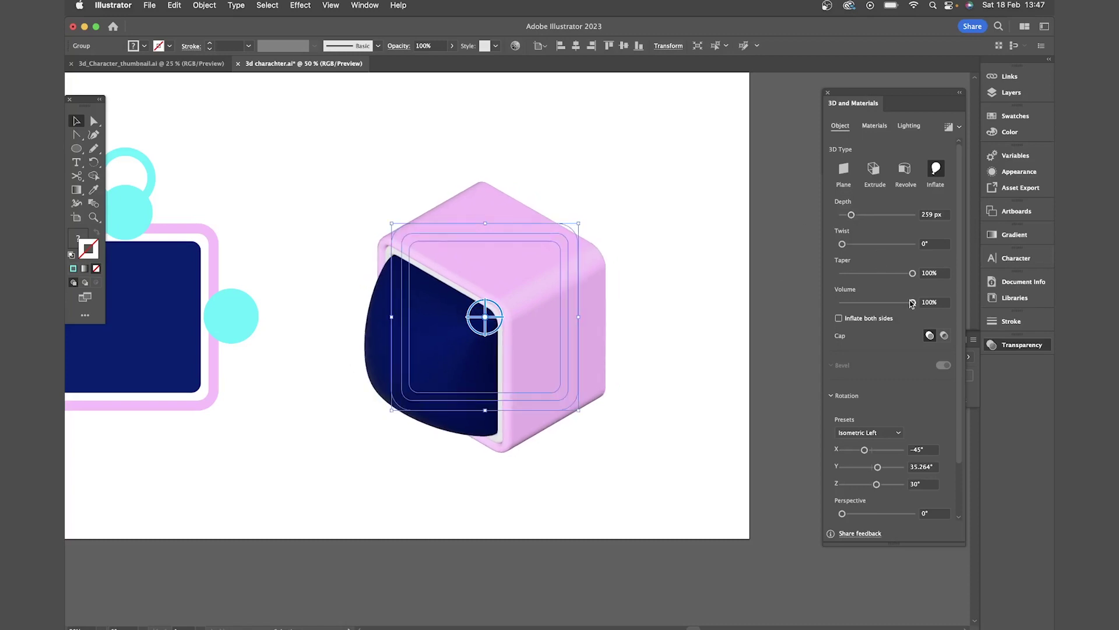
{"action": "left_click_drag", "start_coordinate": [913, 303], "coordinate": [852, 303]}
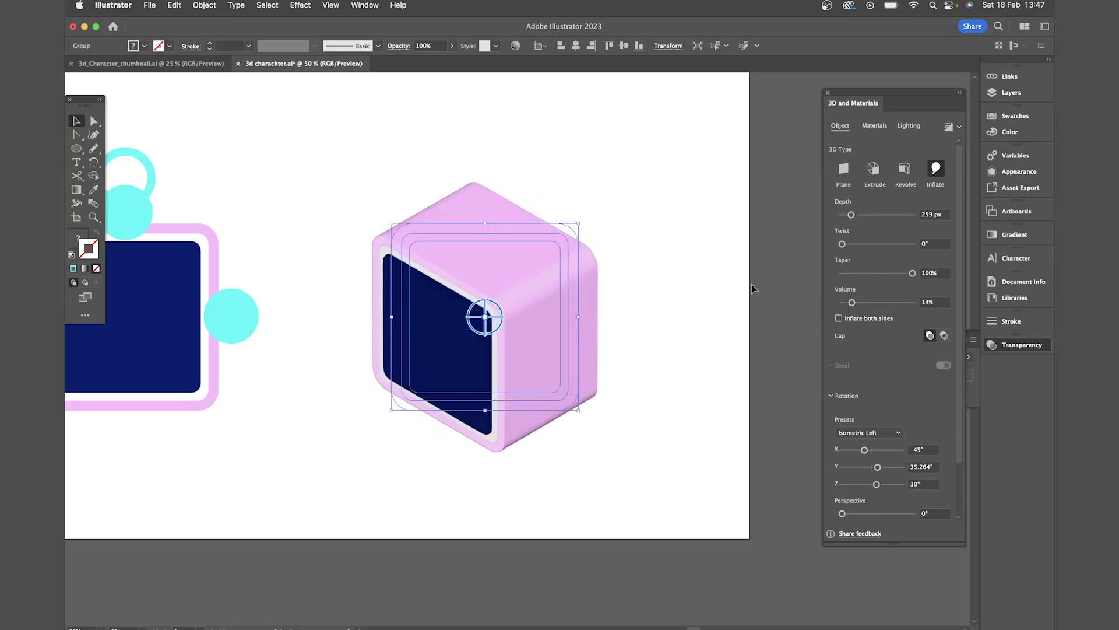
{"action": "left_click_drag", "start_coordinate": [851, 214], "coordinate": [853, 215]}
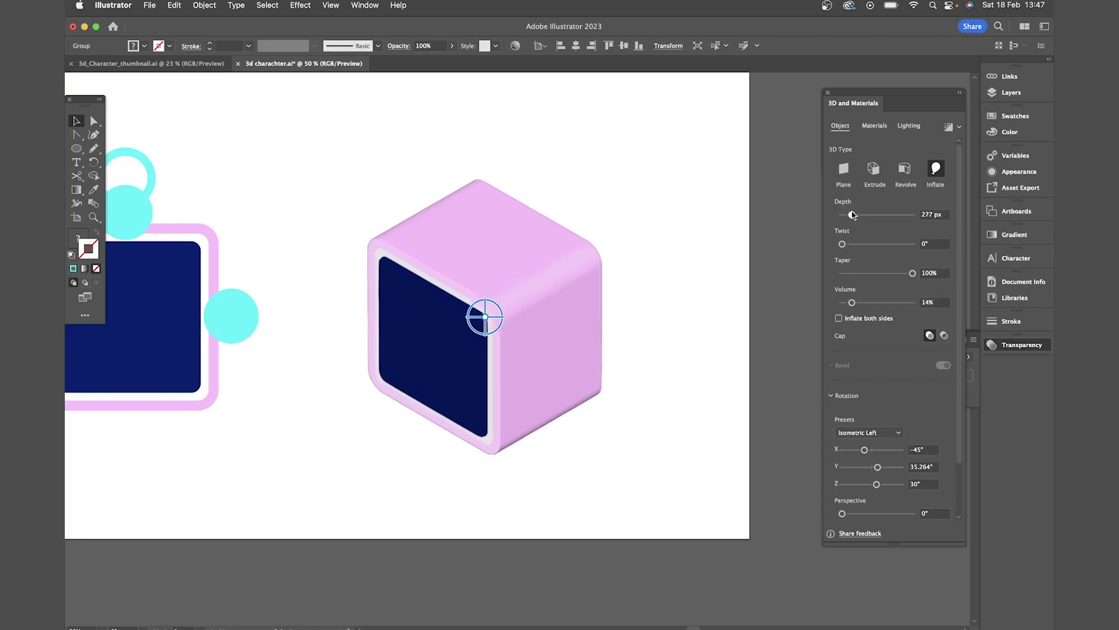
{"action": "left_click_drag", "start_coordinate": [851, 303], "coordinate": [856, 303]}
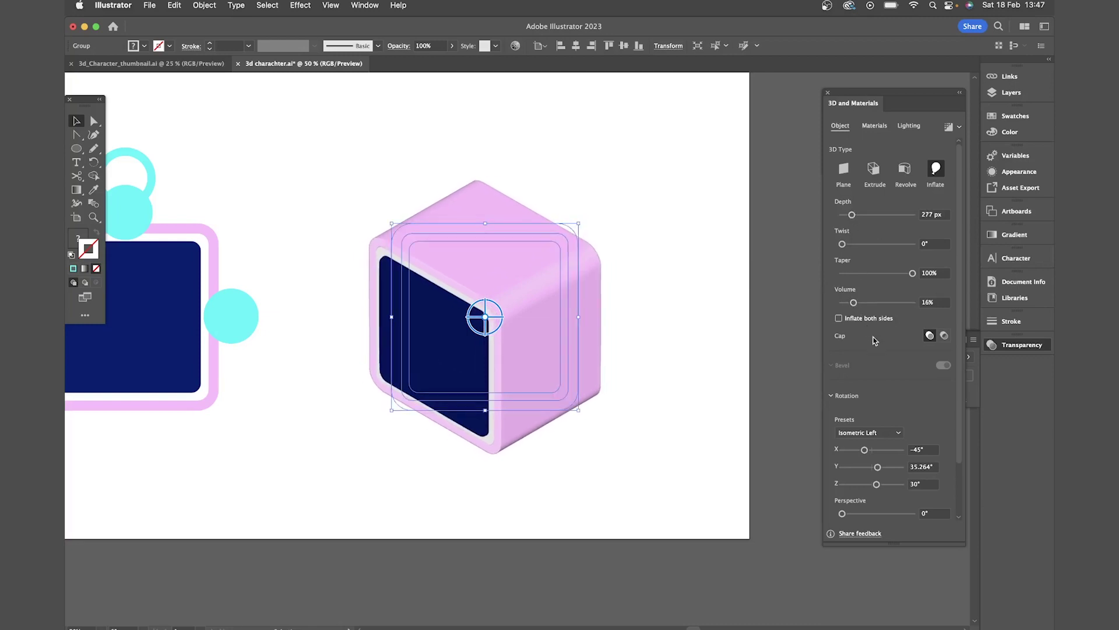
{"action": "left_click", "coordinate": [839, 318]}
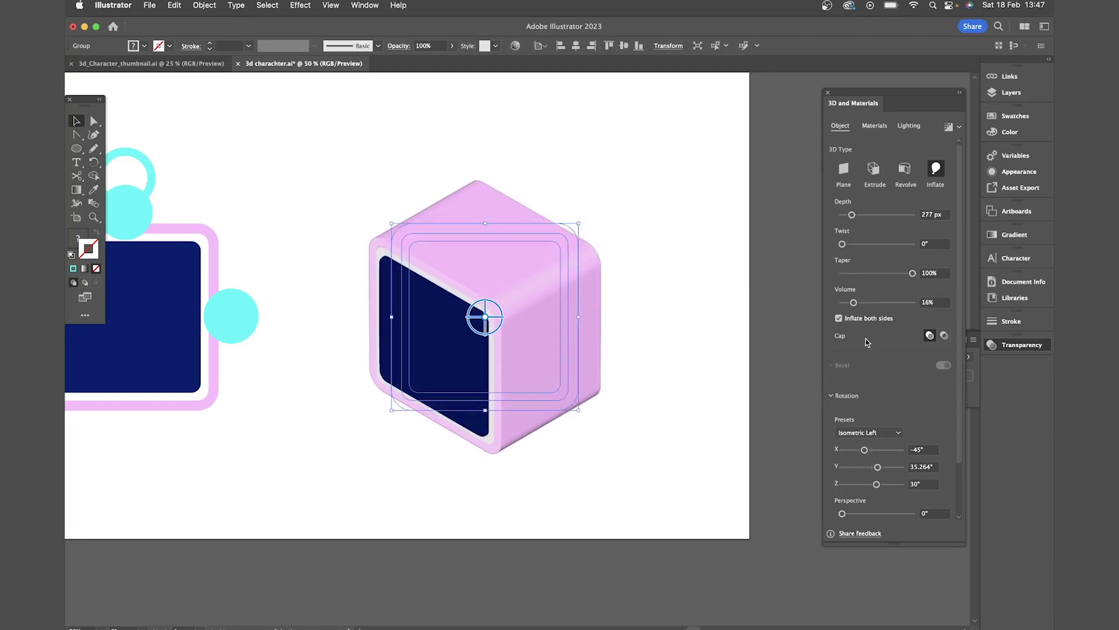
Set the head material's metallic value to 0.32 and reduce its roughness slightly
{"action": "left_click", "coordinate": [872, 127]}
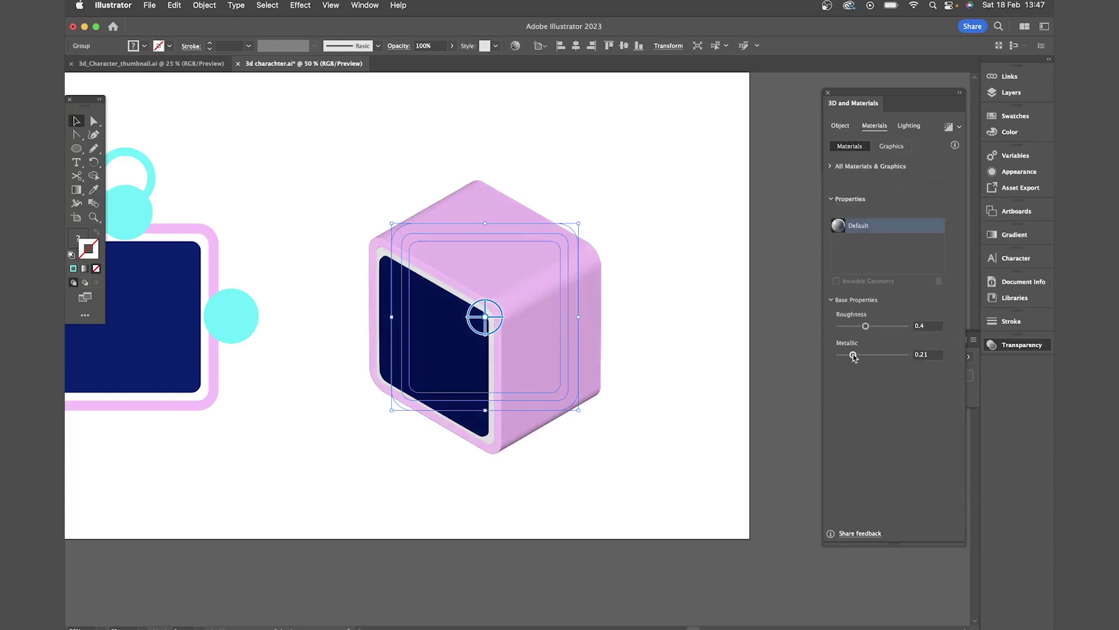
{"action": "left_click_drag", "start_coordinate": [851, 356], "coordinate": [859, 358]}
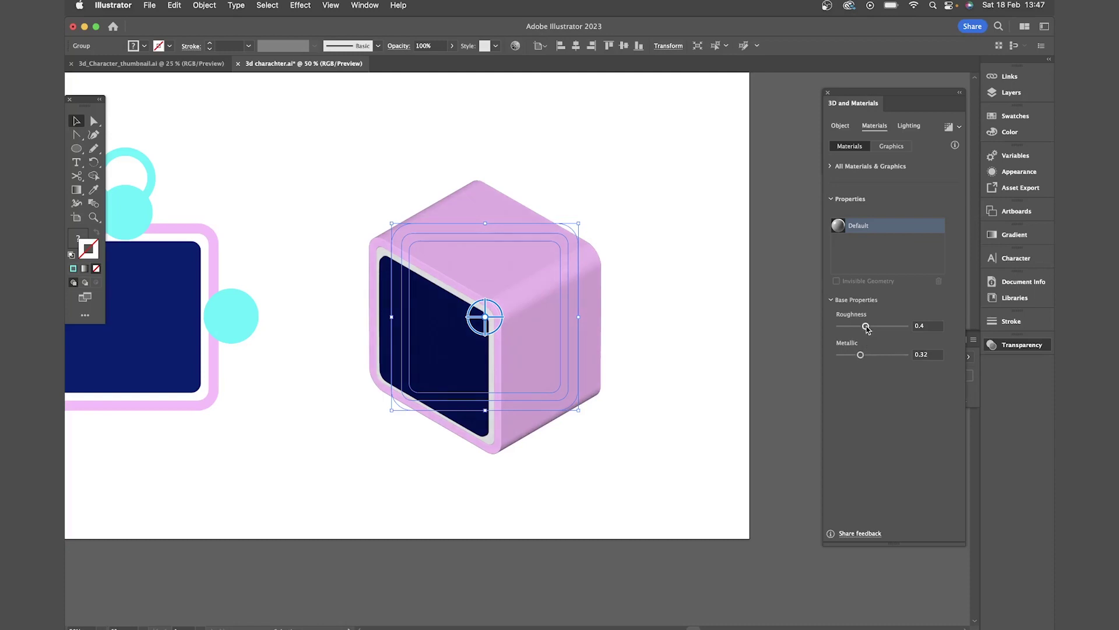
{"action": "left_click_drag", "start_coordinate": [866, 328], "coordinate": [859, 329]}
Light the head with 89% intensity, -115° rotation, 47° height and 94% ambient light intensity
{"action": "left_click", "coordinate": [911, 127]}
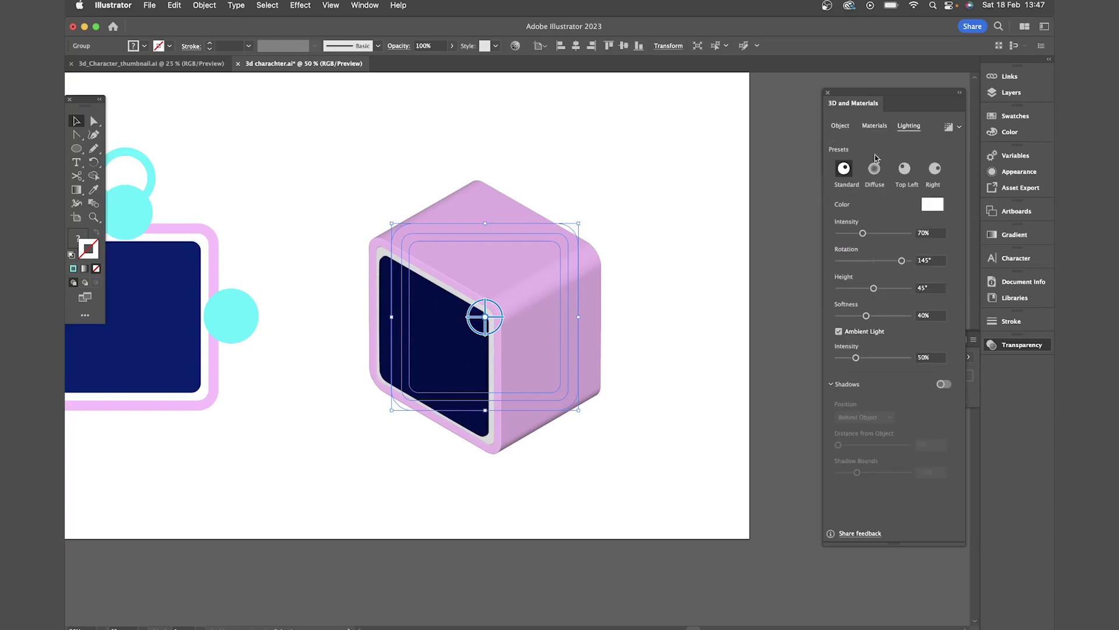
{"action": "mouse_move", "coordinate": [863, 233]}
{"action": "left_mouse_down"}
{"action": "mouse_move", "coordinate": [841, 262]}
{"action": "mouse_move", "coordinate": [875, 289]}
{"action": "left_mouse_up"}
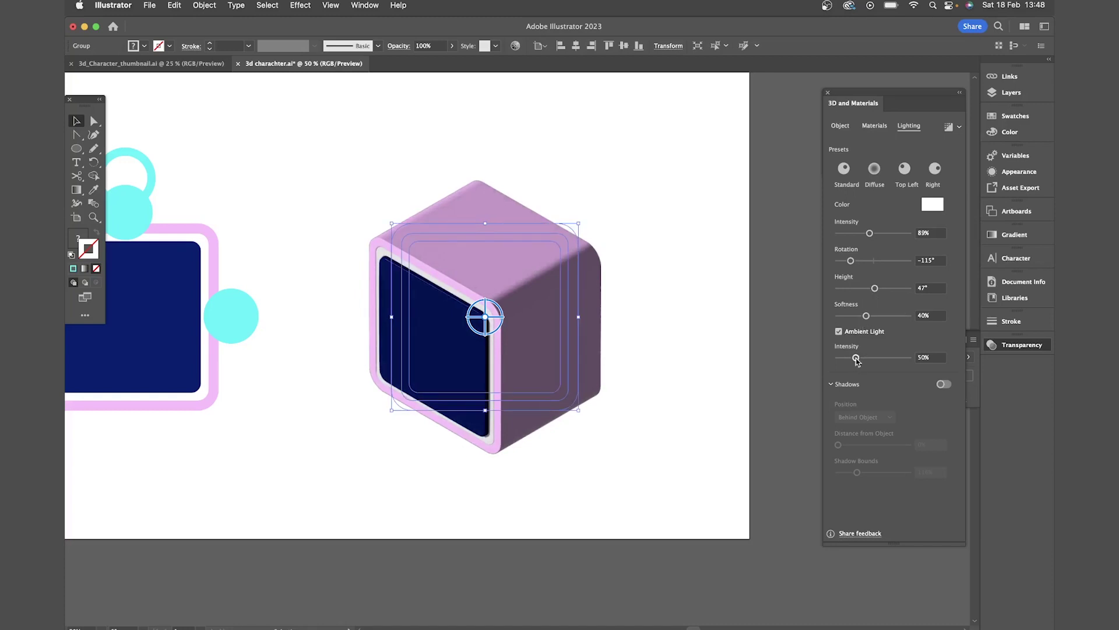
{"action": "left_click_drag", "start_coordinate": [856, 358], "coordinate": [873, 361]}
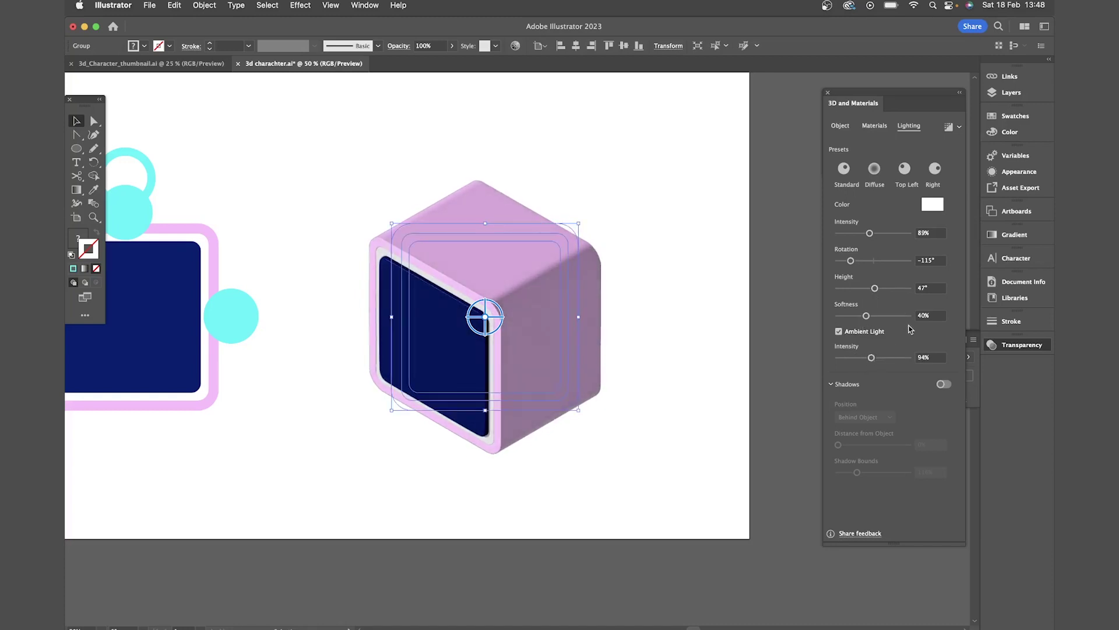
Cast a shadow below the head with 370% shadow bounds and light rotation at -34°, rendered with ray tracing
{"action": "left_click", "coordinate": [942, 385]}
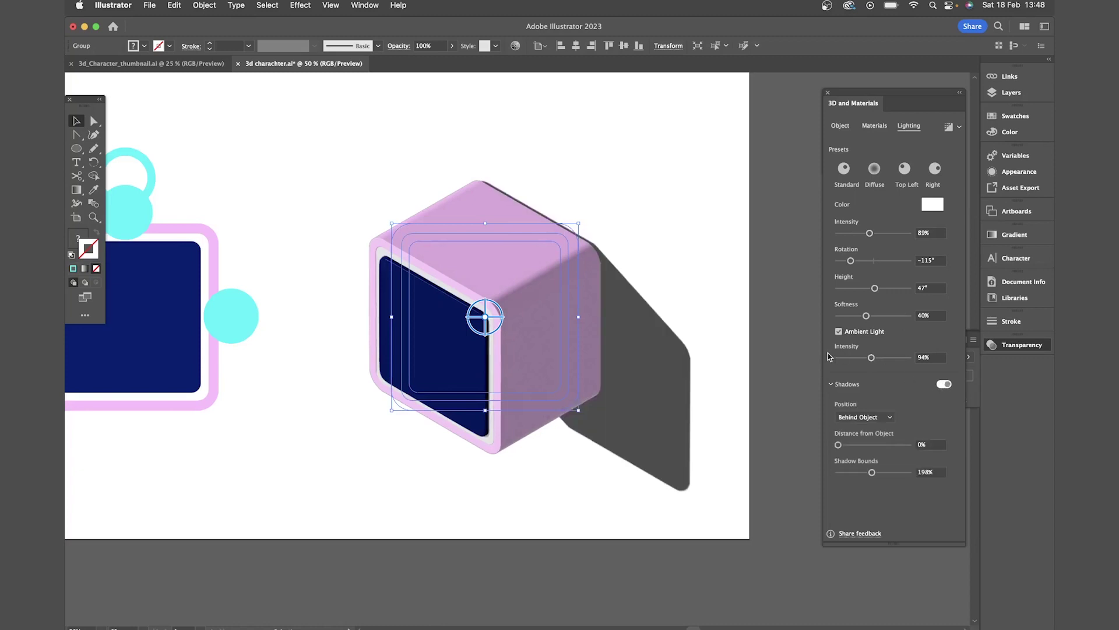
{"action": "left_click", "coordinate": [865, 417]}
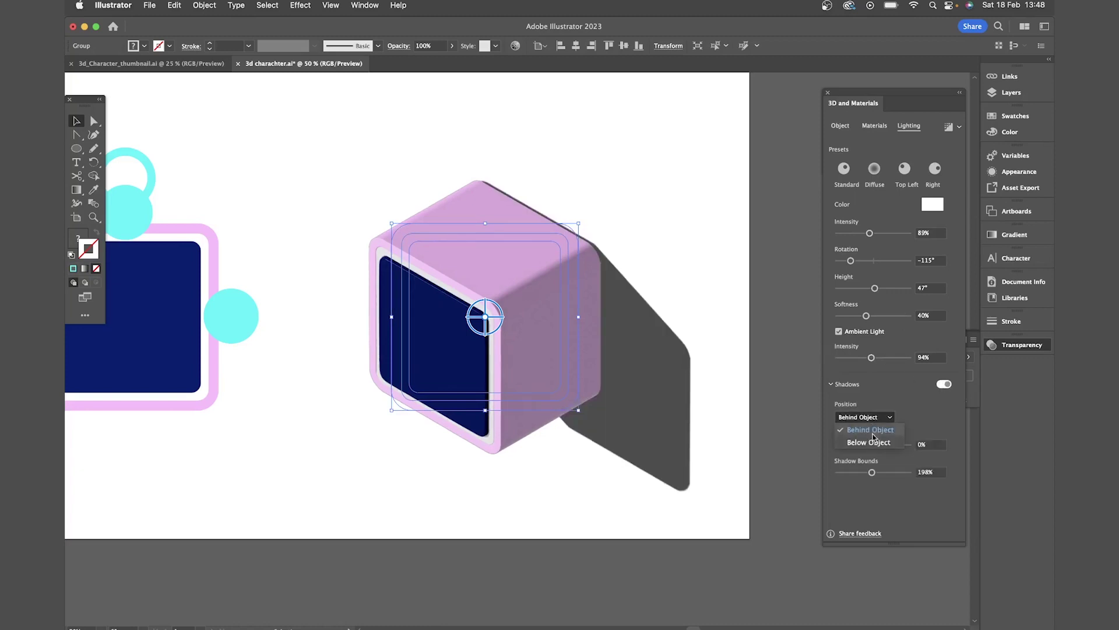
{"action": "left_click", "coordinate": [877, 440]}
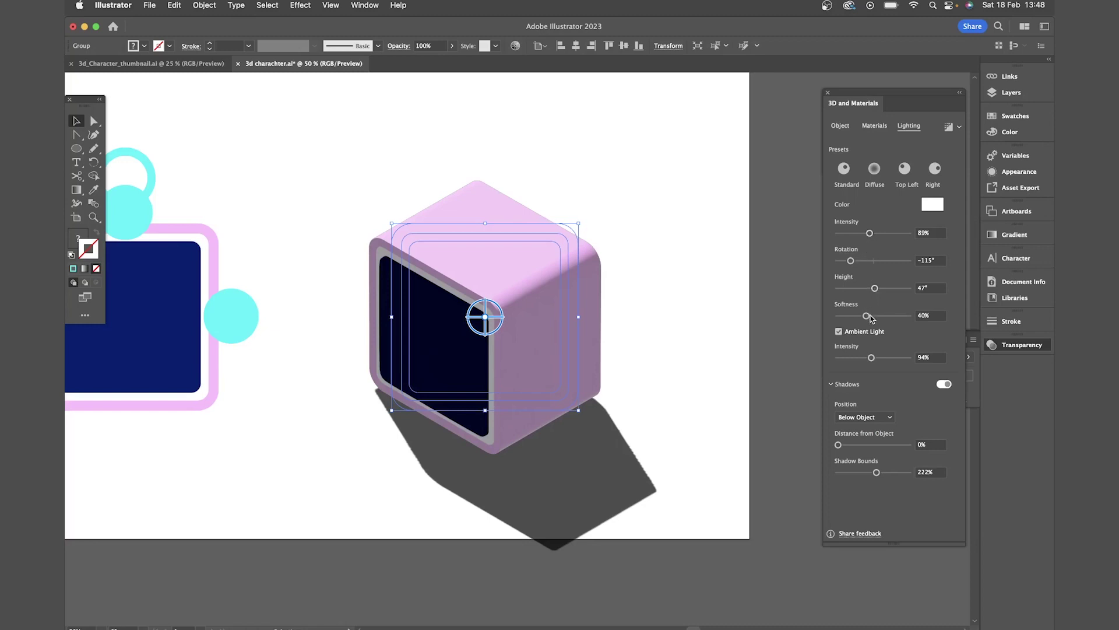
{"action": "left_click_drag", "start_coordinate": [854, 262], "coordinate": [867, 260]}
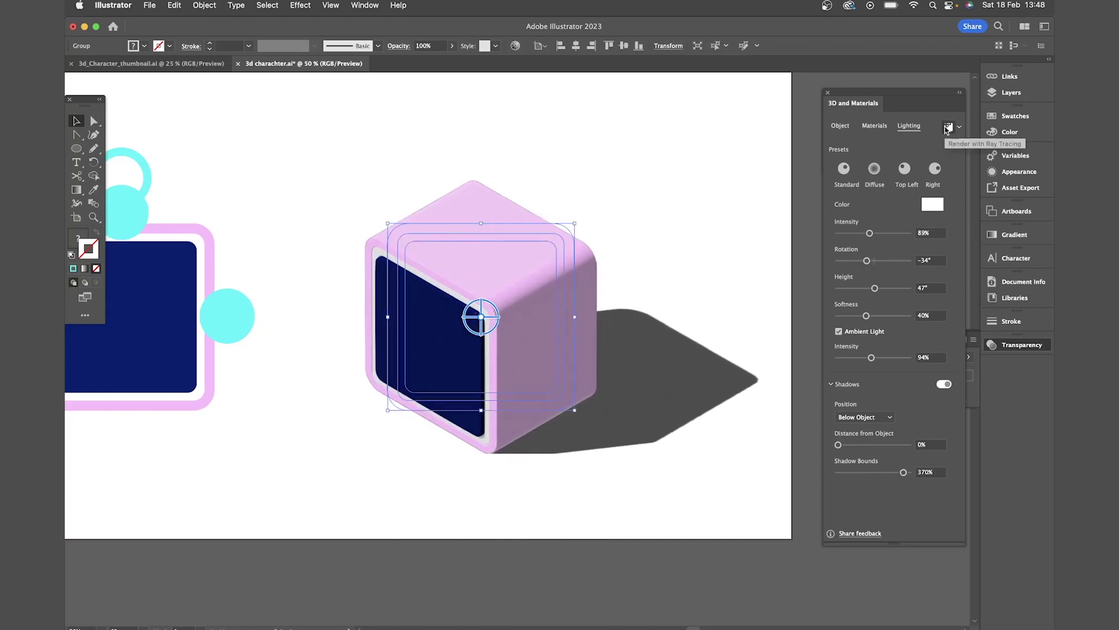
{"action": "left_click", "coordinate": [949, 129]}
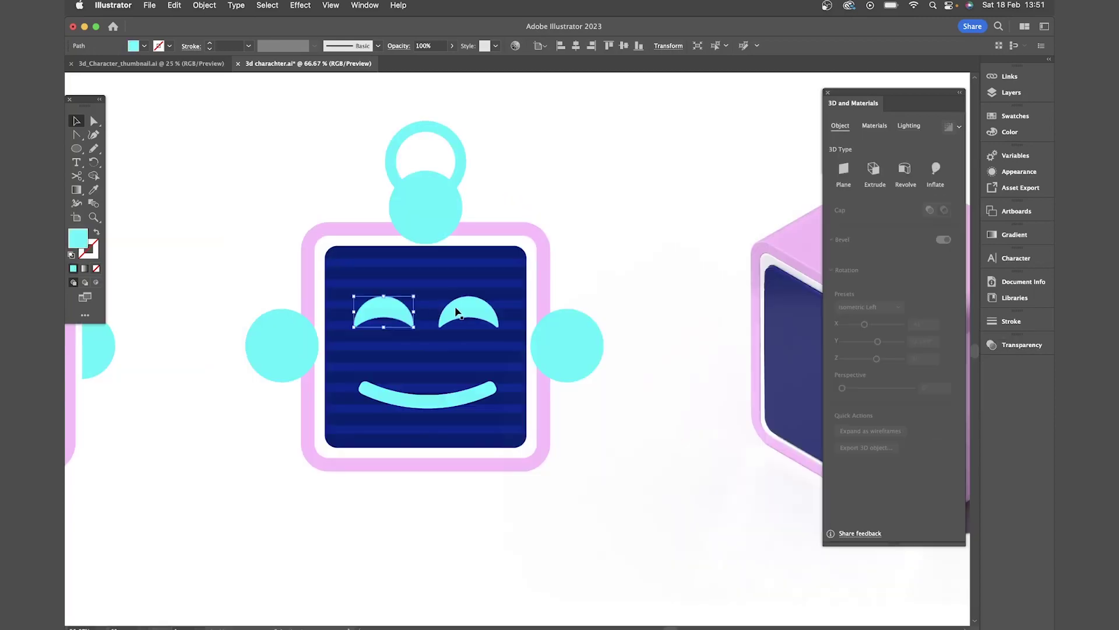
Group the flat head's eyes and smile and paste a copy onto the 3D head's dark screen
{"action": "left_click", "coordinate": [480, 385]}
{"action": "key", "text": "super+g"}
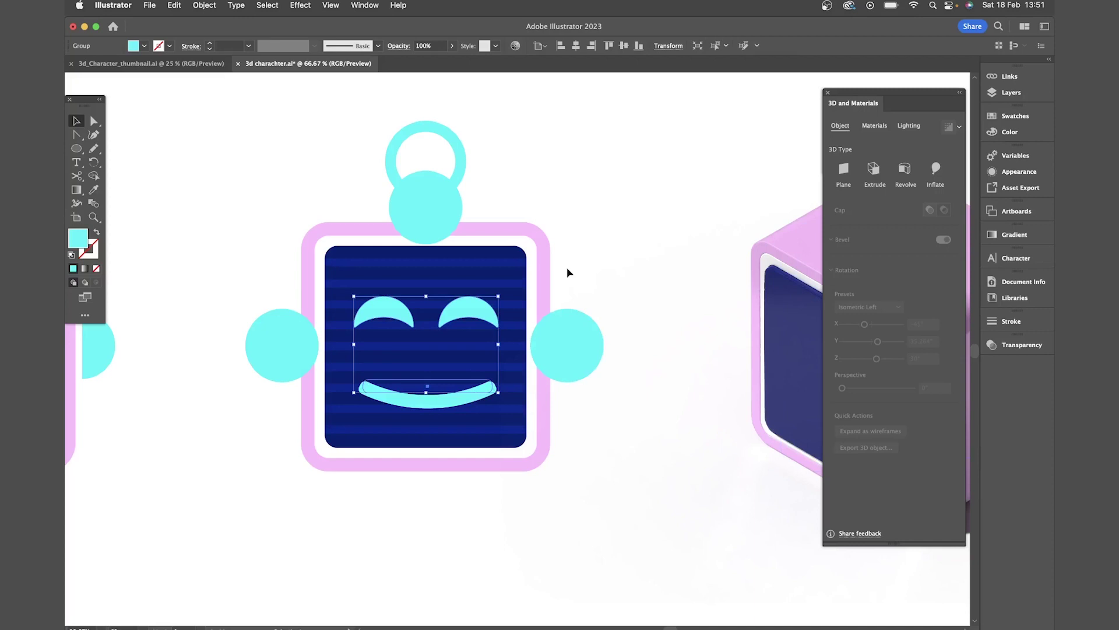
{"action": "key", "text": "super+c"}
{"action": "scroll", "coordinate": [574, 270], "scroll_direction": "right", "scroll_amount": 4}
{"action": "key", "text": "super+v"}
{"action": "scroll", "coordinate": [577, 268], "scroll_direction": "right", "scroll_amount": 2}
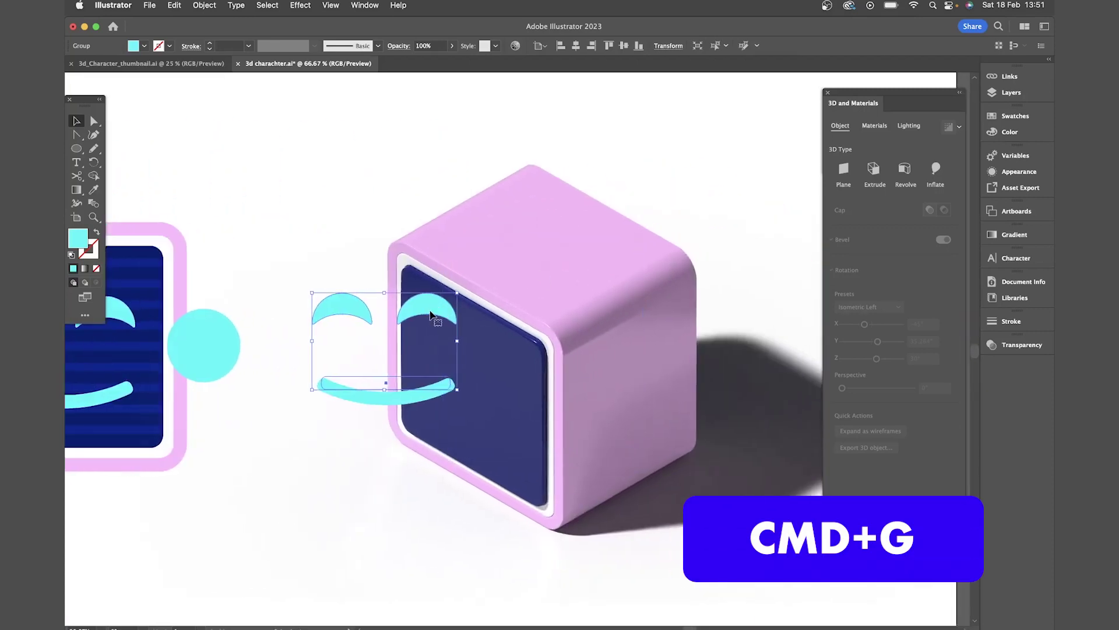
{"action": "left_click_drag", "start_coordinate": [437, 315], "coordinate": [523, 347]}
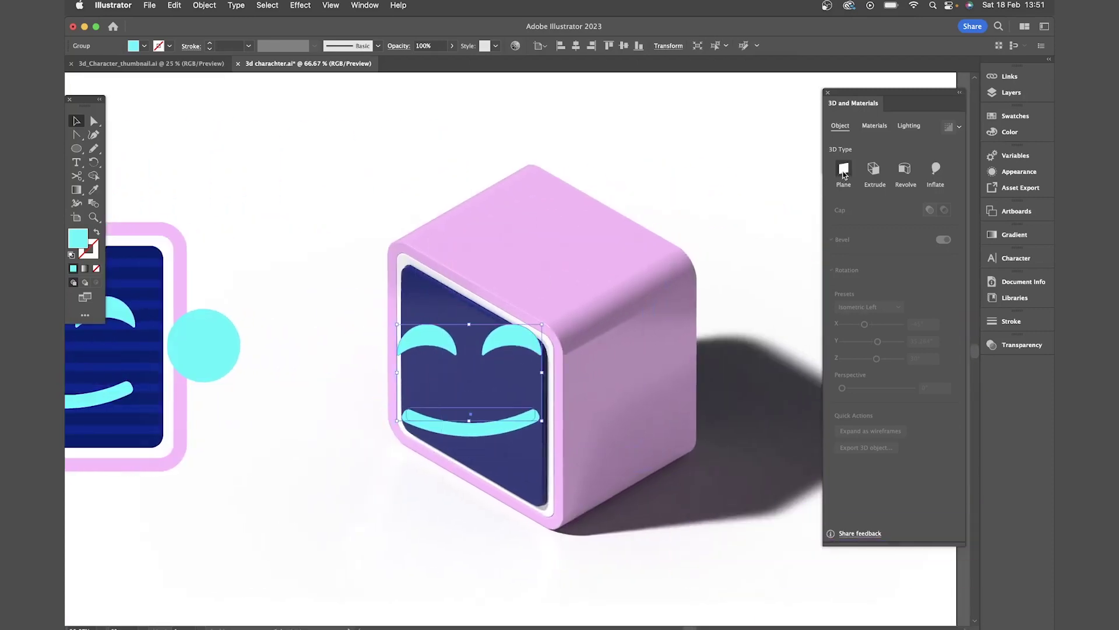
Make the copied face a 3D plane with the Isometric Left rotation and fit it on the screen
{"action": "left_click", "coordinate": [844, 170]}
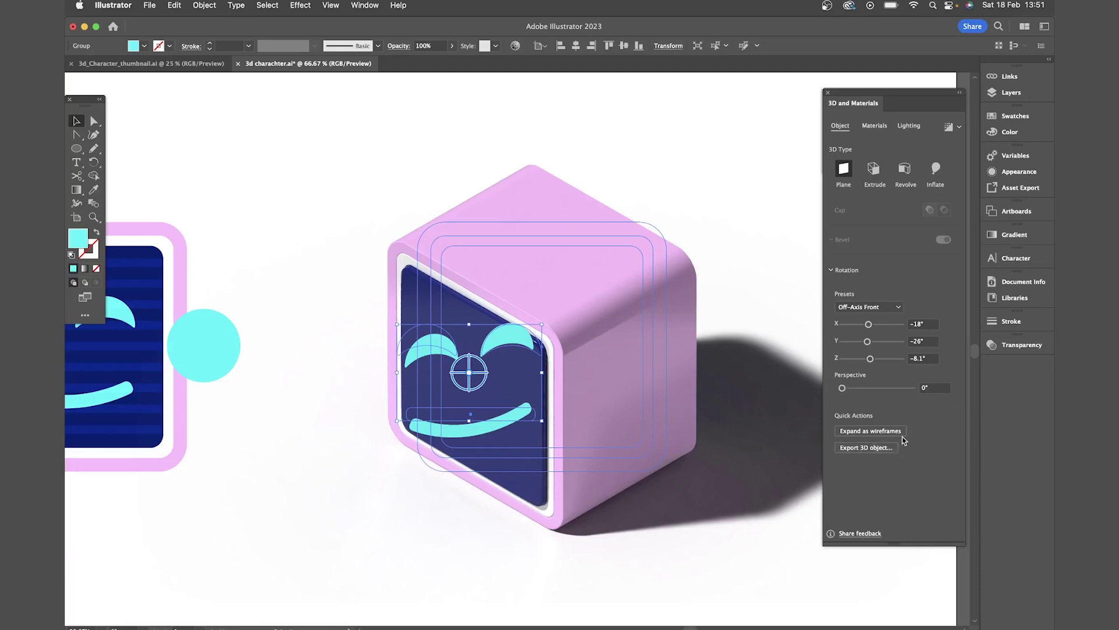
{"action": "left_click", "coordinate": [886, 308]}
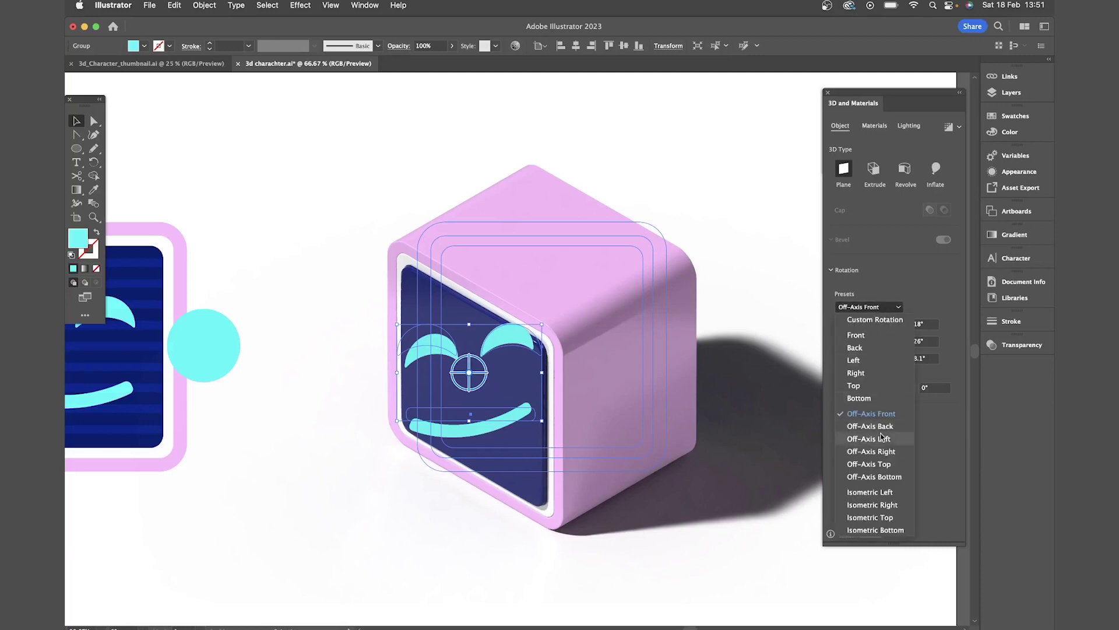
{"action": "left_click", "coordinate": [884, 493]}
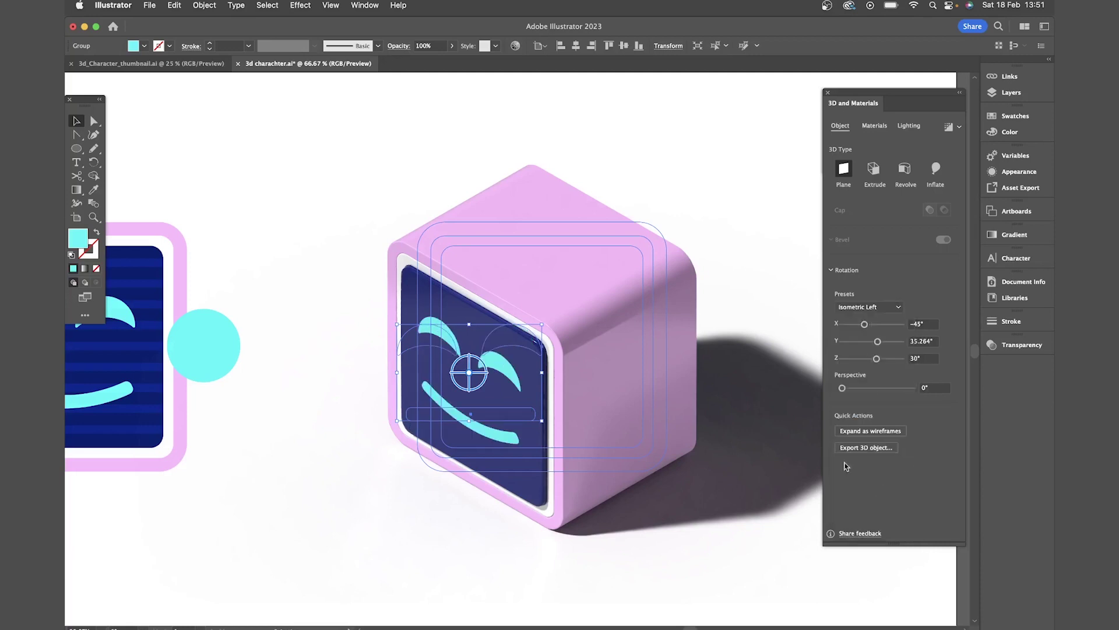
{"action": "left_click_drag", "start_coordinate": [503, 373], "coordinate": [505, 378]}
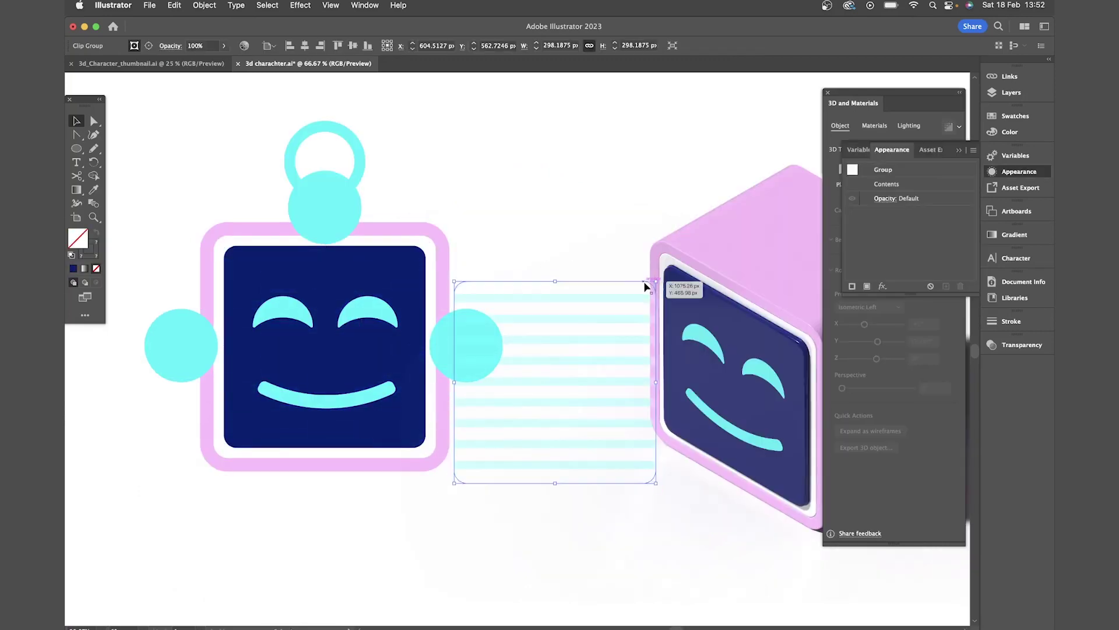
Move the clipped stripes over to the 3D head and make them a 3D plane with the Isometric Left rotation
{"action": "scroll", "coordinate": [304, 280], "scroll_direction": "right", "scroll_amount": 5}
{"action": "left_click_drag", "start_coordinate": [312, 282], "coordinate": [461, 314]}
{"action": "left_click", "coordinate": [844, 170]}
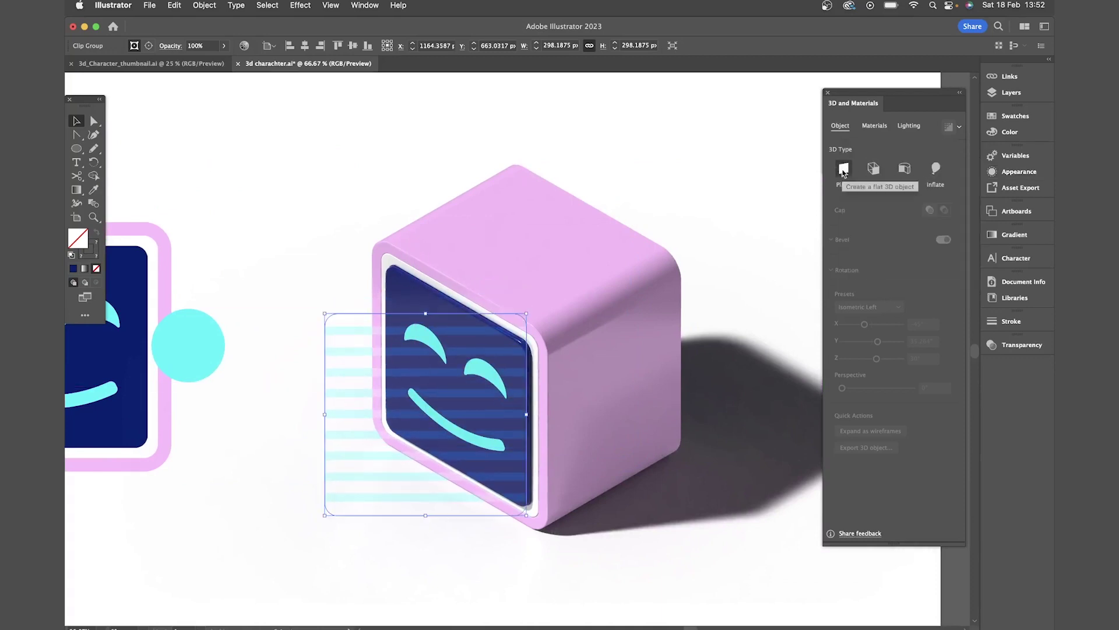
{"action": "left_click", "coordinate": [873, 307]}
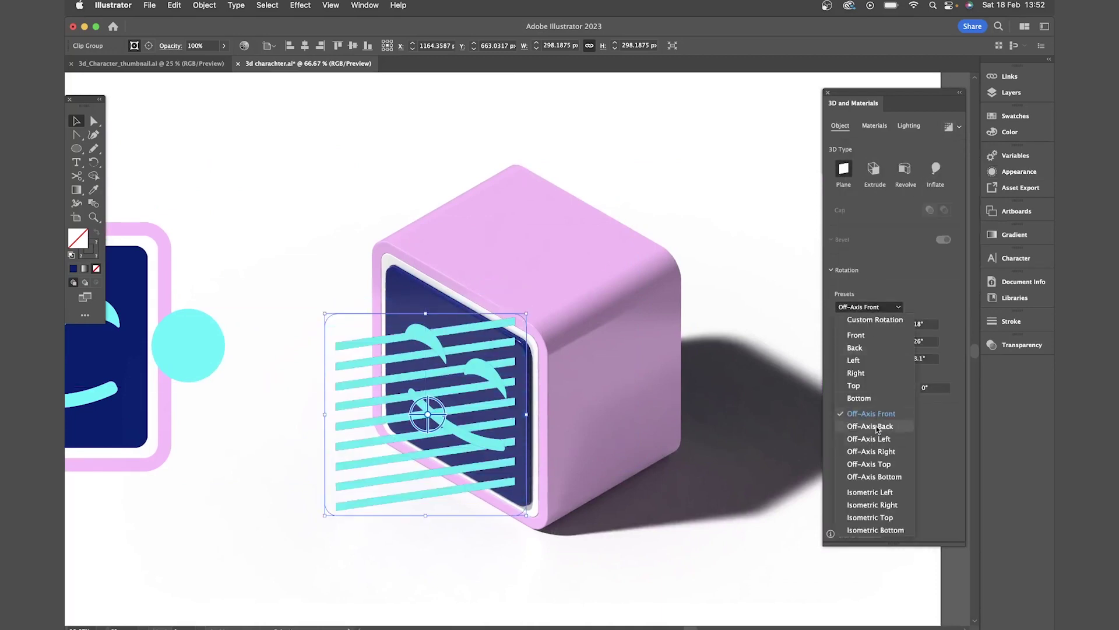
{"action": "left_click", "coordinate": [882, 493]}
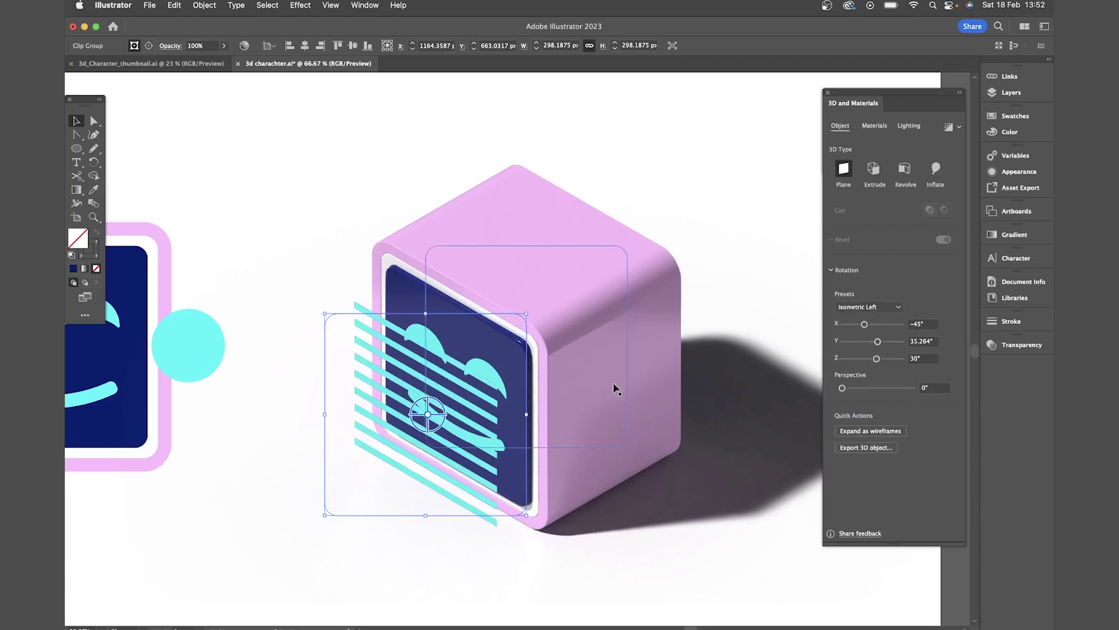
Lower the stripes' opacity to 15% and align them with the 3D head's dark screen
{"action": "left_click", "coordinate": [733, 208]}
{"action": "left_click", "coordinate": [366, 310]}
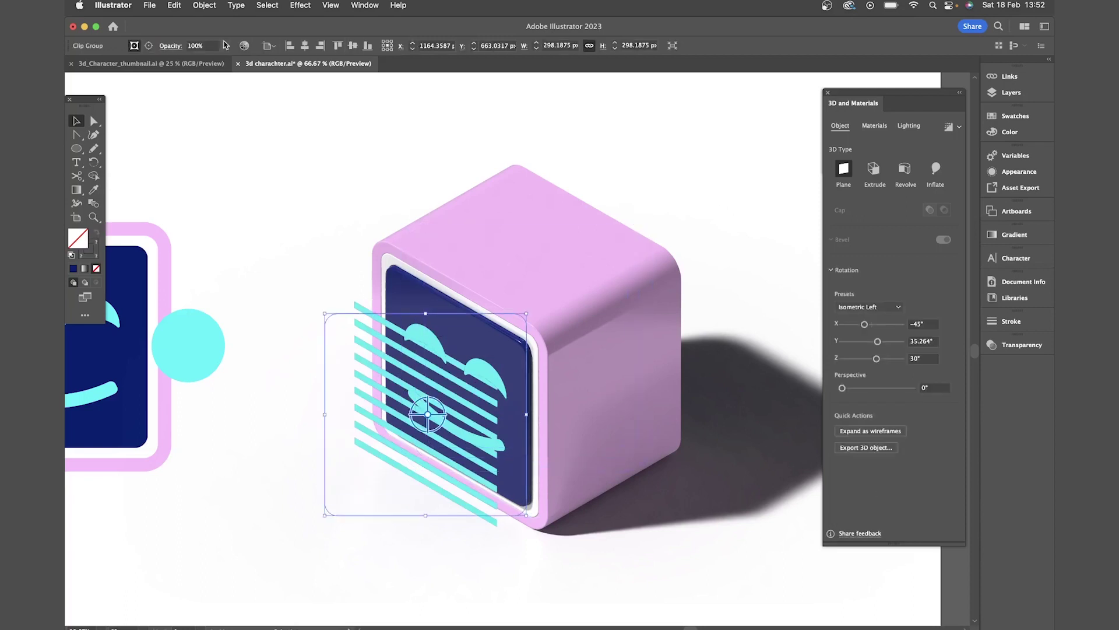
{"action": "left_click", "coordinate": [224, 45]}
{"action": "left_click_drag", "start_coordinate": [224, 60], "coordinate": [186, 64]}
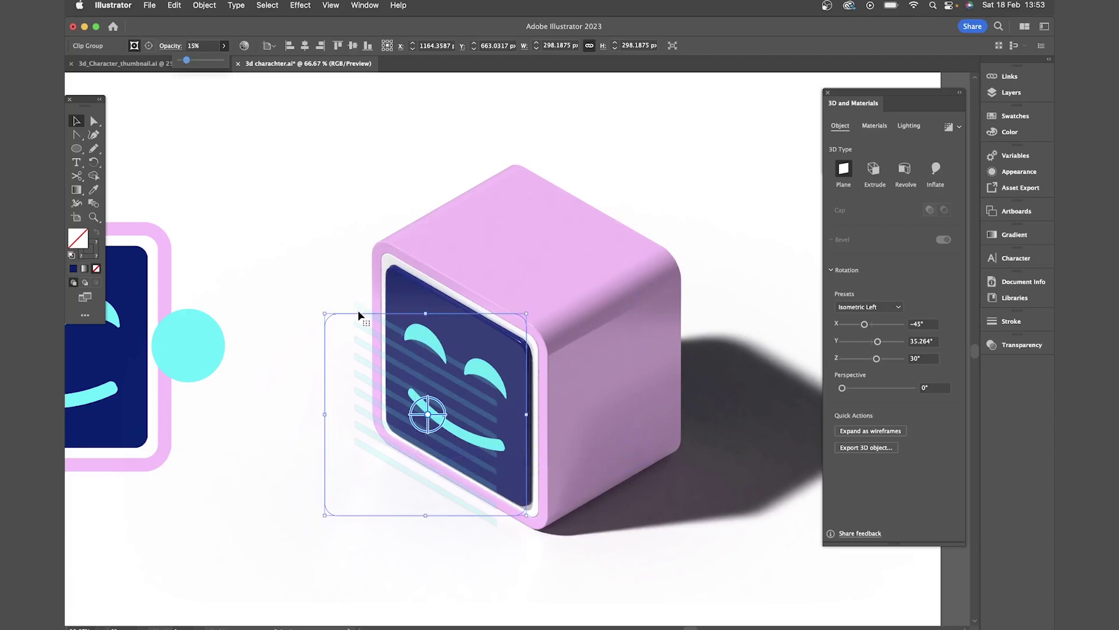
{"action": "left_click_drag", "start_coordinate": [358, 315], "coordinate": [391, 296]}
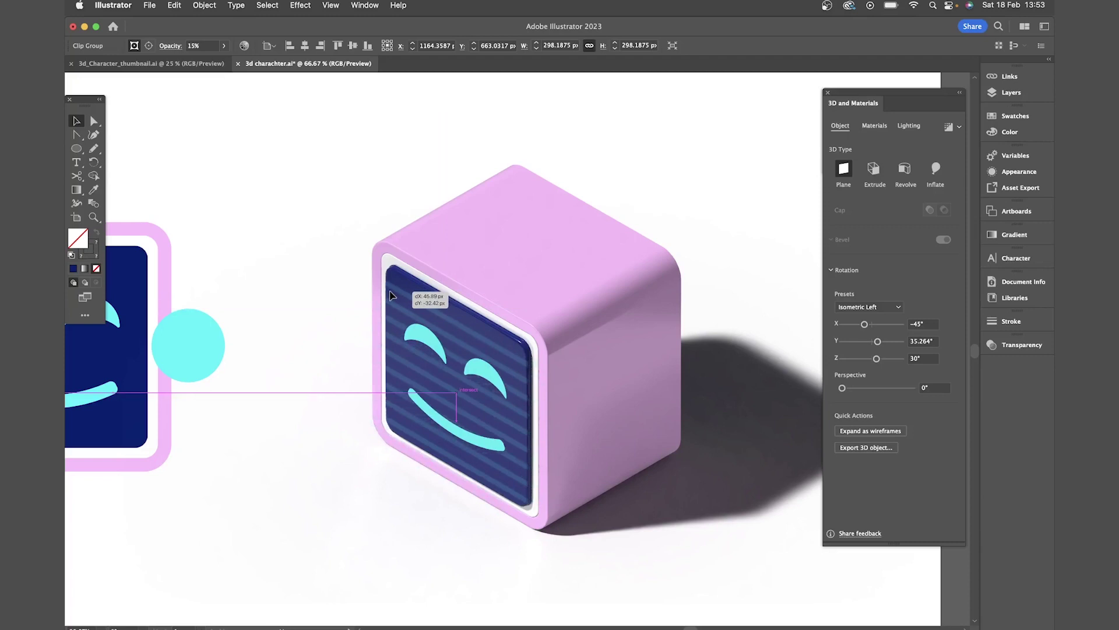
{"action": "left_click_drag", "start_coordinate": [391, 296], "coordinate": [391, 296]}
Blend the stripes into the screen with the Overlay mode at 28% opacity
{"action": "left_click", "coordinate": [1022, 345]}
{"action": "left_click", "coordinate": [896, 358]}
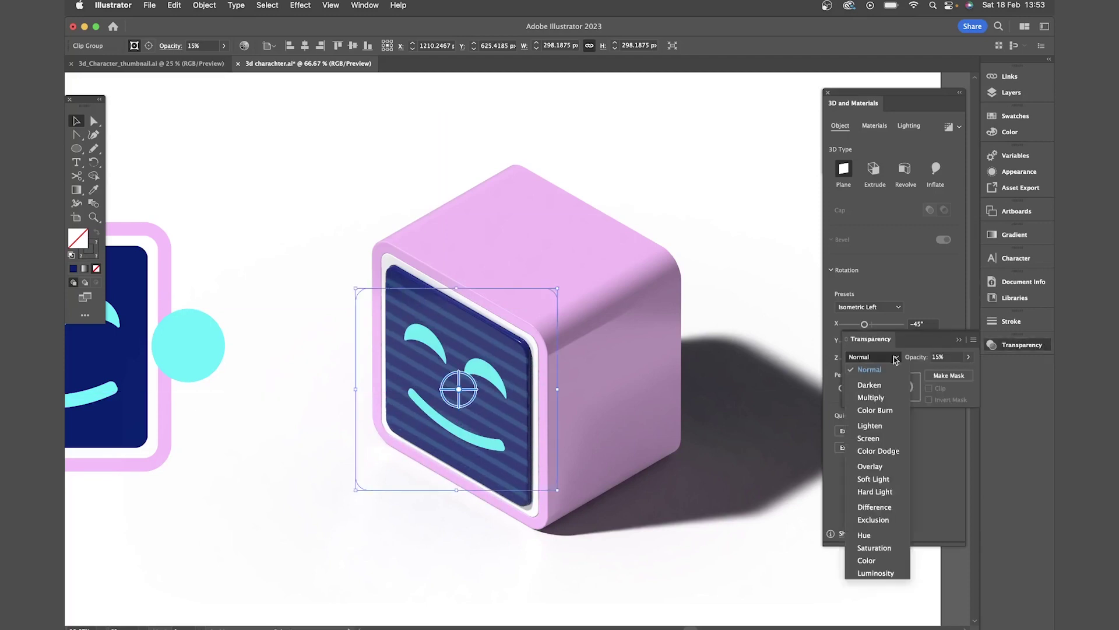
{"action": "left_click", "coordinate": [870, 467]}
{"action": "left_click", "coordinate": [968, 357]}
{"action": "left_click_drag", "start_coordinate": [931, 372], "coordinate": [940, 373]}
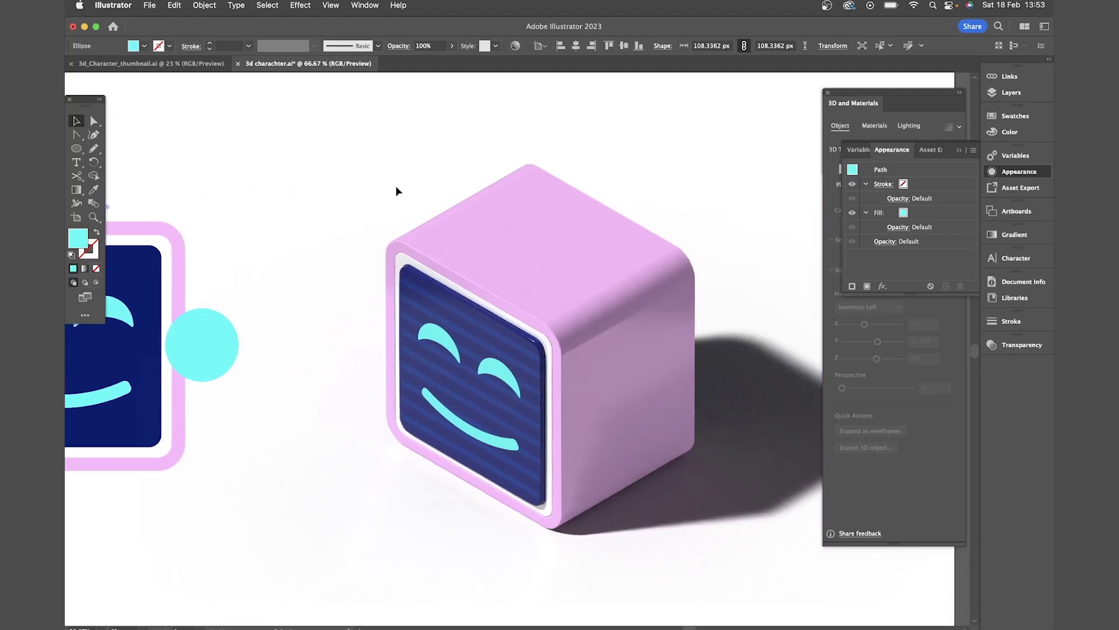
Paste a copy of the filled cyan circle and place it on the 3D head's top face
{"action": "key", "text": "ctrl+v"}
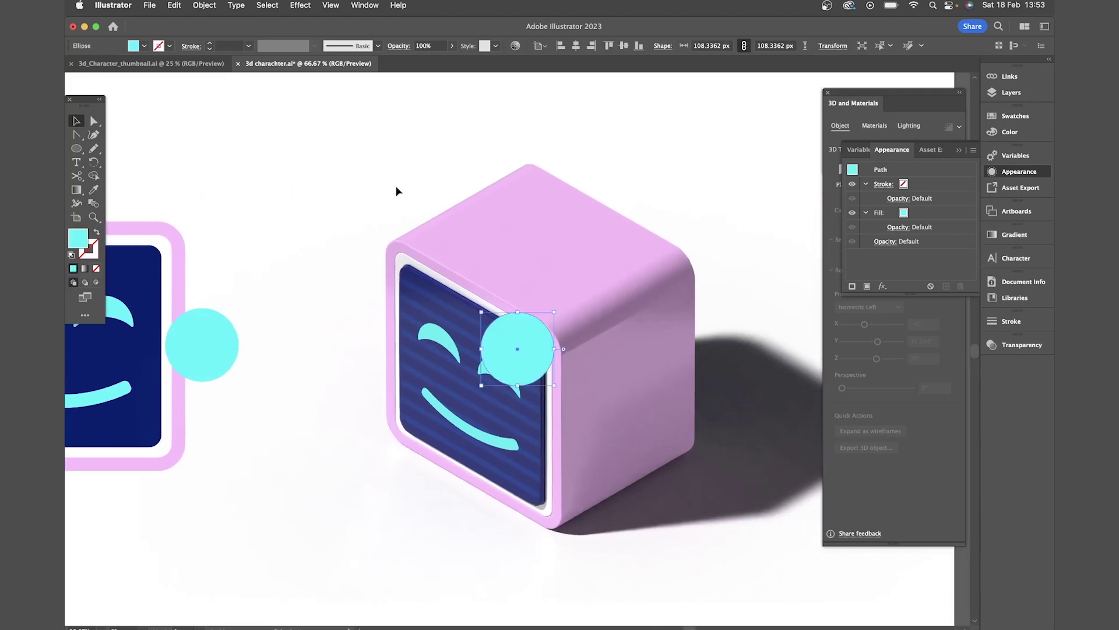
{"action": "left_click_drag", "start_coordinate": [523, 334], "coordinate": [547, 220]}
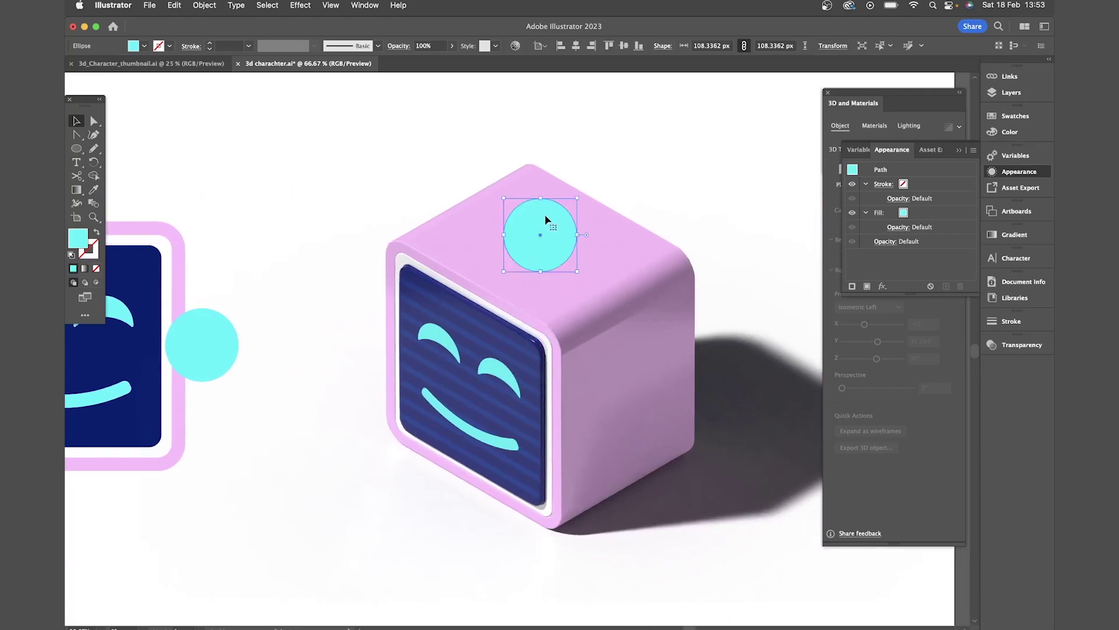
Inflate the cyan circle on the head's top face, apply the Isometric Top rotation and nudge it slightly upward
{"action": "scroll", "coordinate": [547, 219], "scroll_direction": "right", "scroll_amount": 2}
{"action": "left_click", "coordinate": [958, 150]}
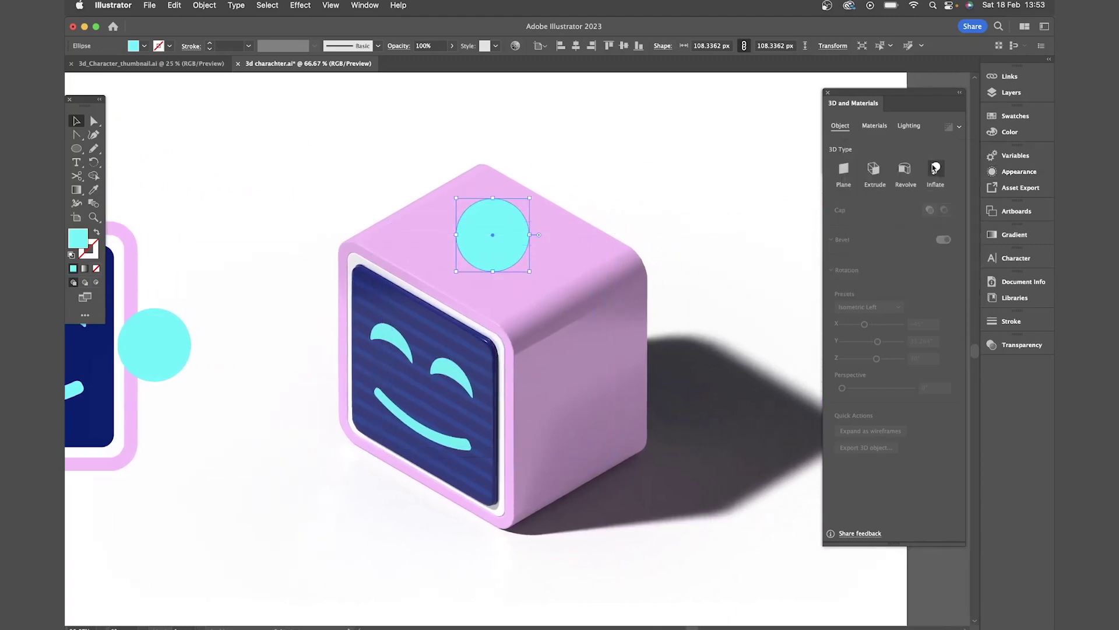
{"action": "left_click", "coordinate": [935, 168]}
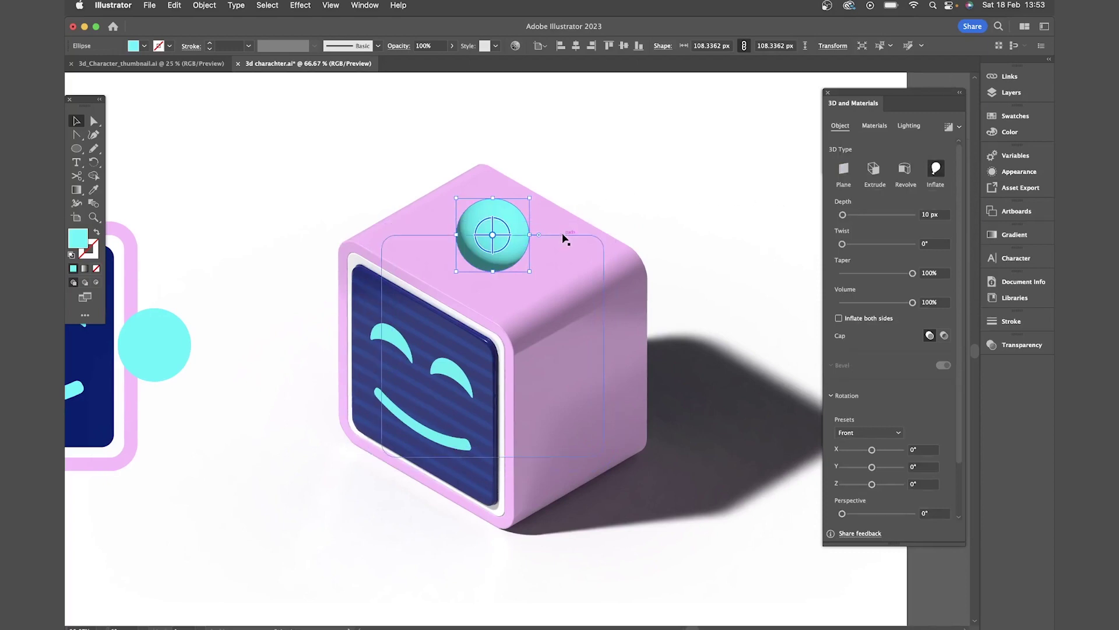
{"action": "scroll", "coordinate": [869, 370], "scroll_direction": "down", "scroll_amount": 3}
{"action": "left_click", "coordinate": [880, 373]}
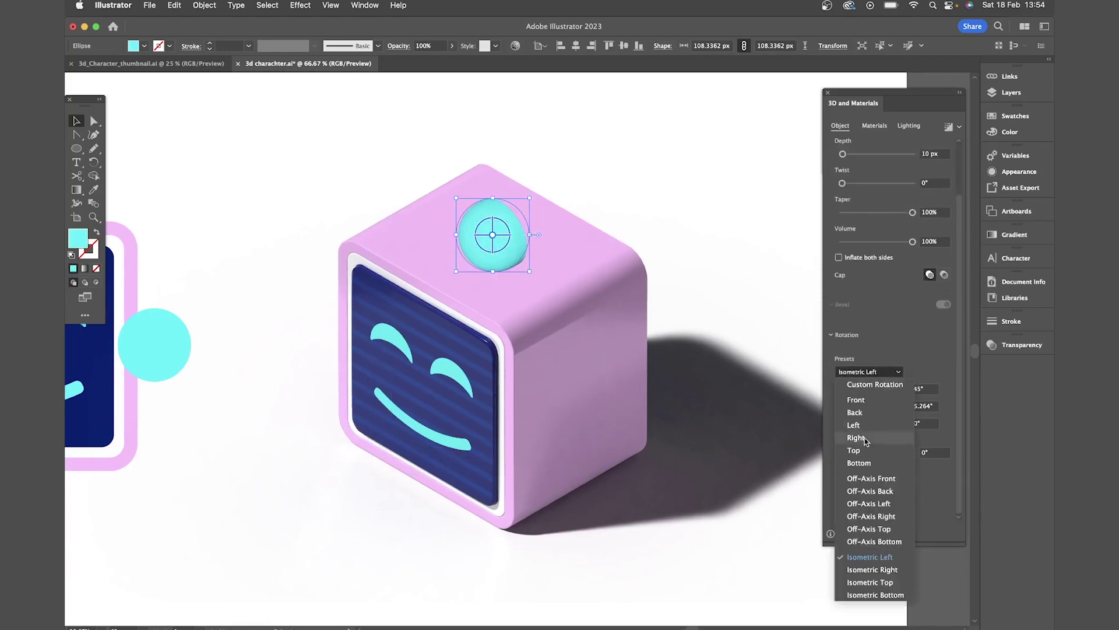
{"action": "left_click", "coordinate": [879, 582]}
{"action": "left_click_drag", "start_coordinate": [517, 250], "coordinate": [518, 243]}
Set the top ball's metallic value to about 0.27 and turn on its shadow
{"action": "left_click", "coordinate": [882, 126]}
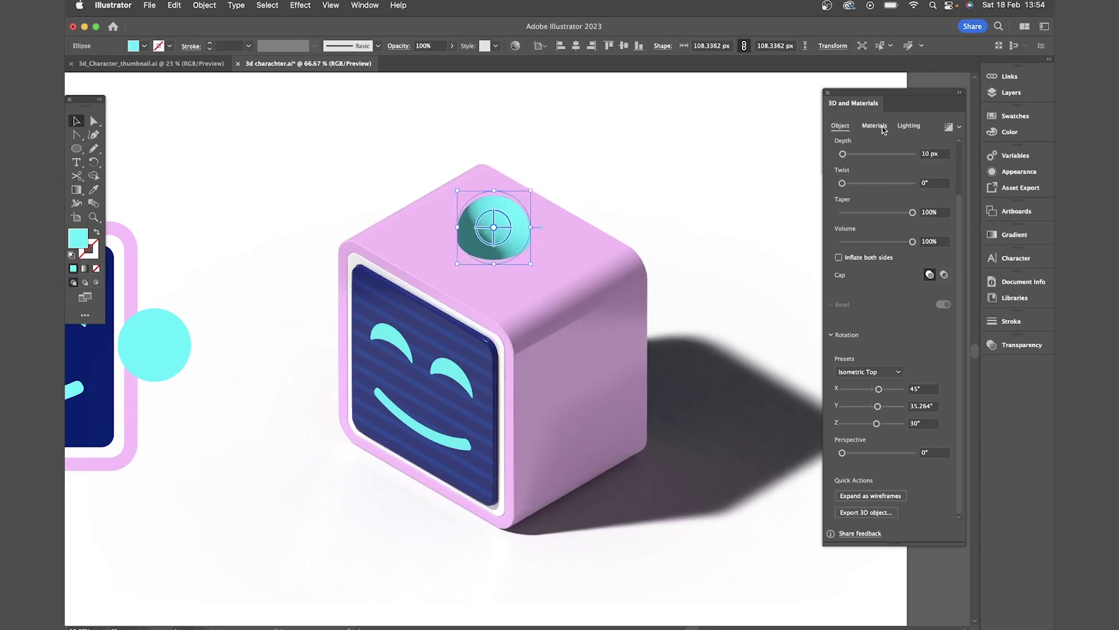
{"action": "left_click", "coordinate": [857, 355]}
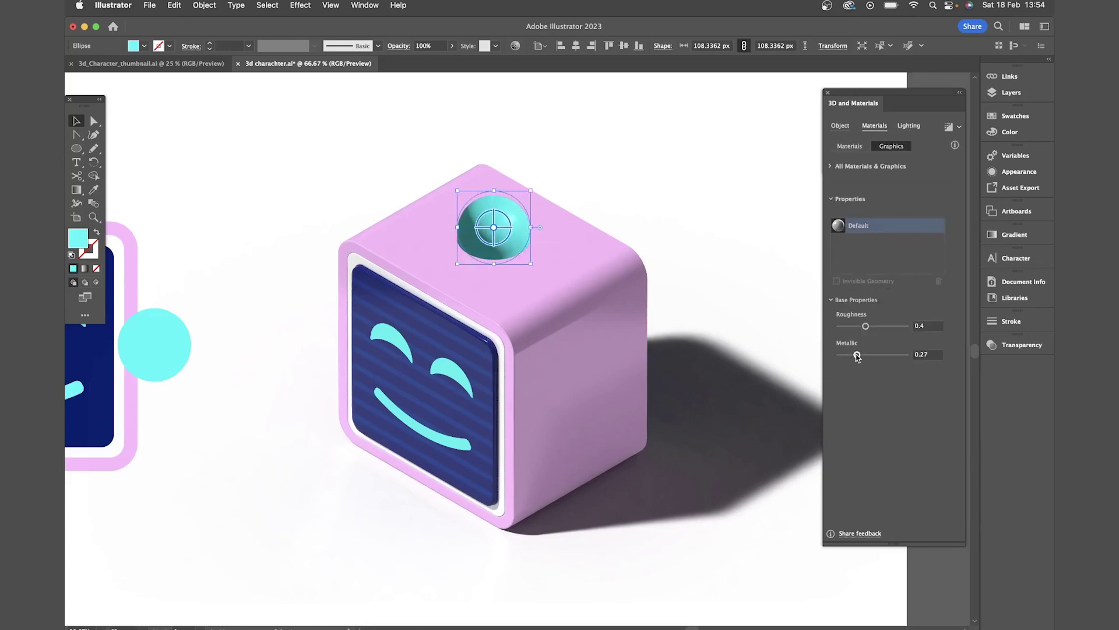
{"action": "left_click", "coordinate": [908, 127]}
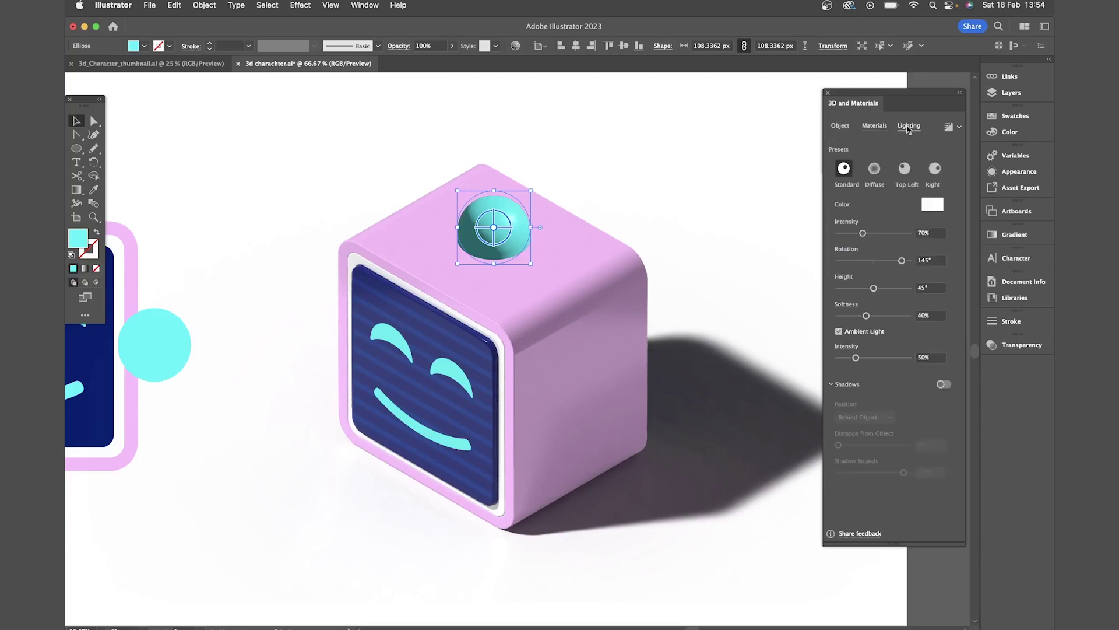
{"action": "left_click", "coordinate": [943, 383]}
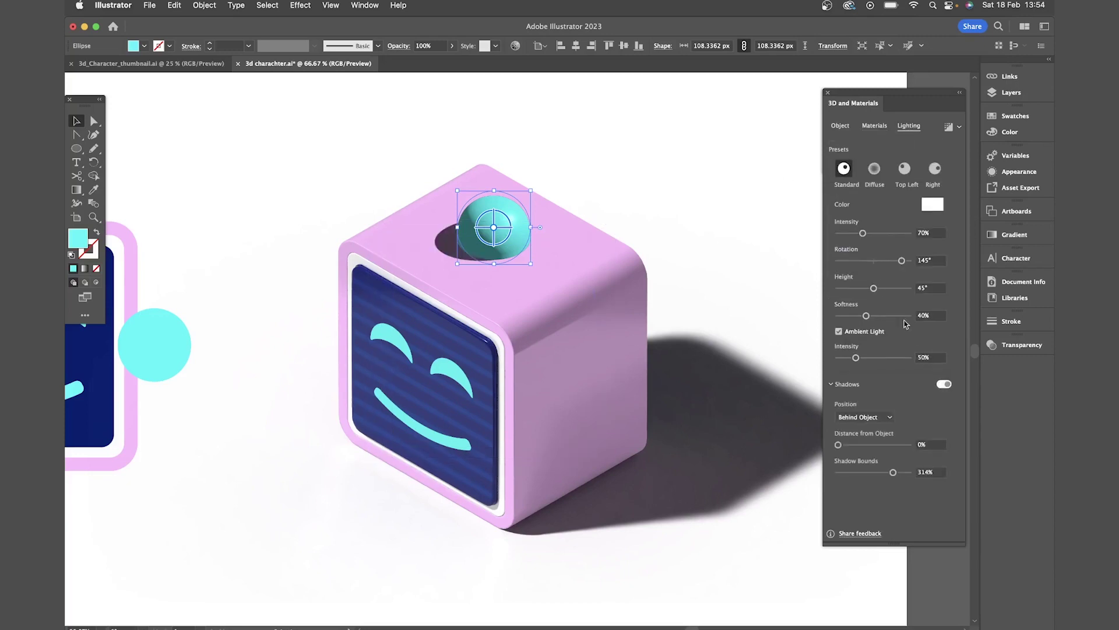
Set the top ball's light rotation to -41° and intensity to about 66%, and render it with ray tracing
{"action": "left_click_drag", "start_coordinate": [900, 261], "coordinate": [865, 262]}
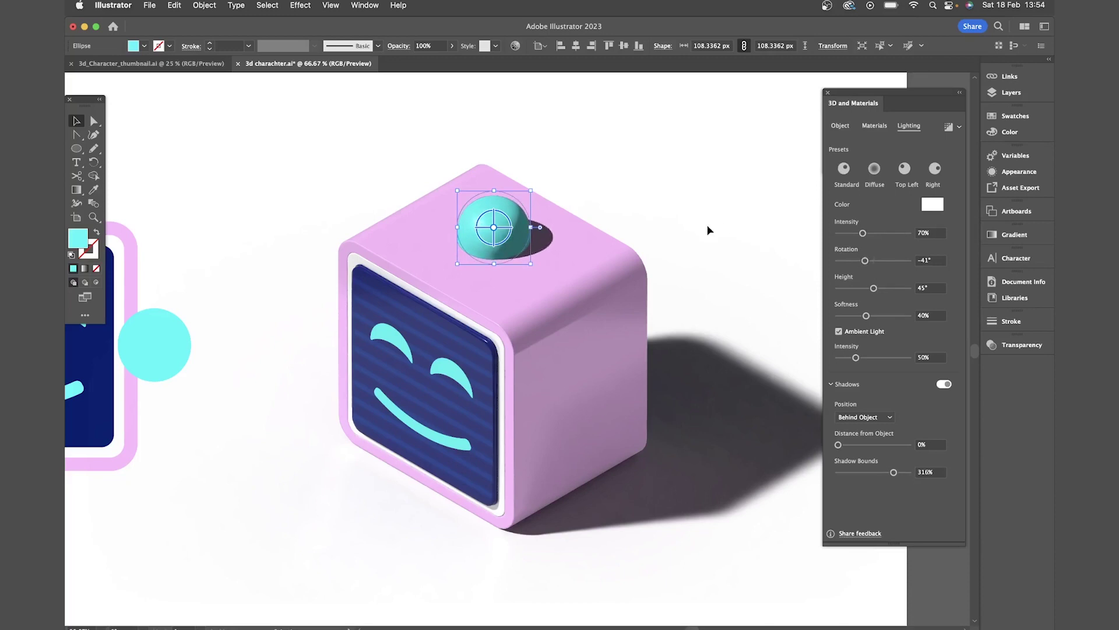
{"action": "left_click", "coordinate": [858, 234]}
{"action": "left_click", "coordinate": [949, 128]}
{"action": "left_click", "coordinate": [692, 186]}
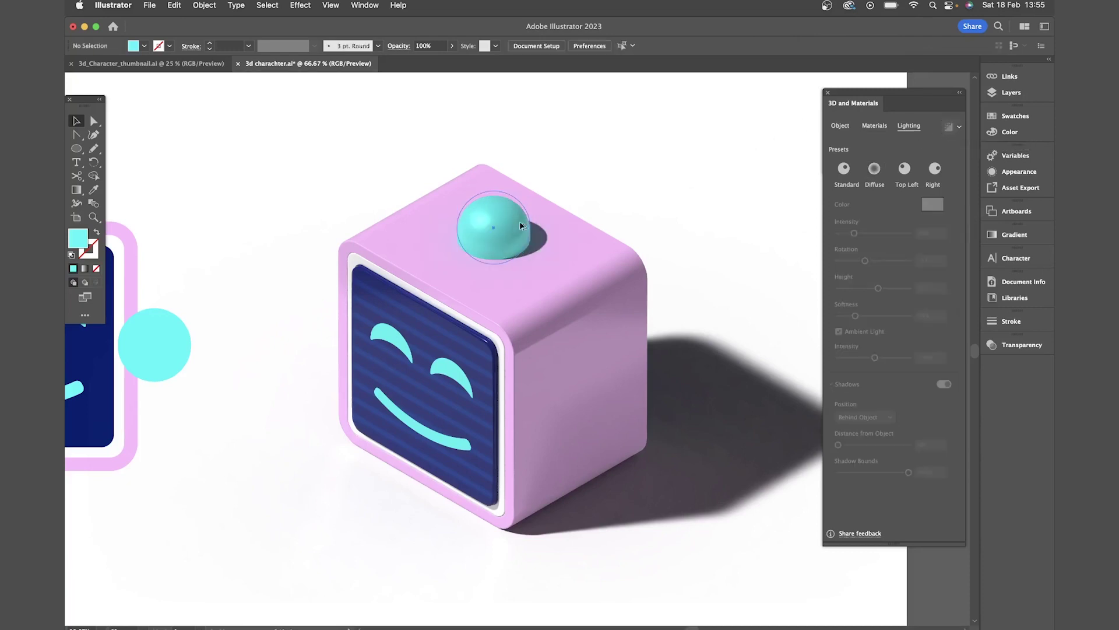
Duplicate the top ball onto the head's side face as an ear and give it the Isometric Right rotation
{"action": "left_click_drag", "start_coordinate": [521, 225], "coordinate": [620, 386]}
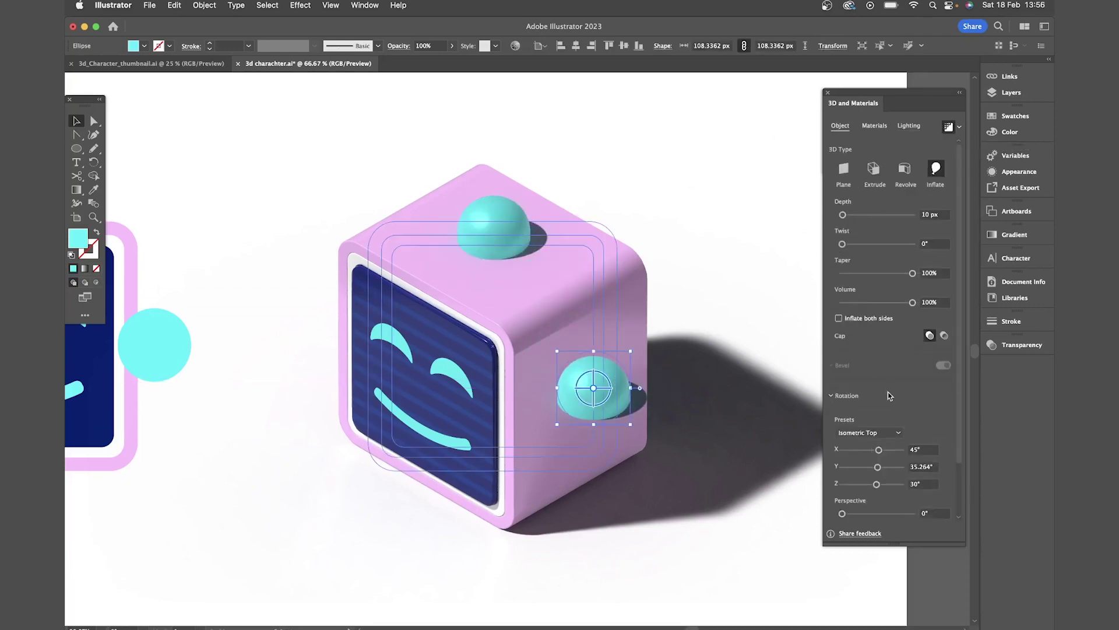
{"action": "left_click", "coordinate": [885, 434]}
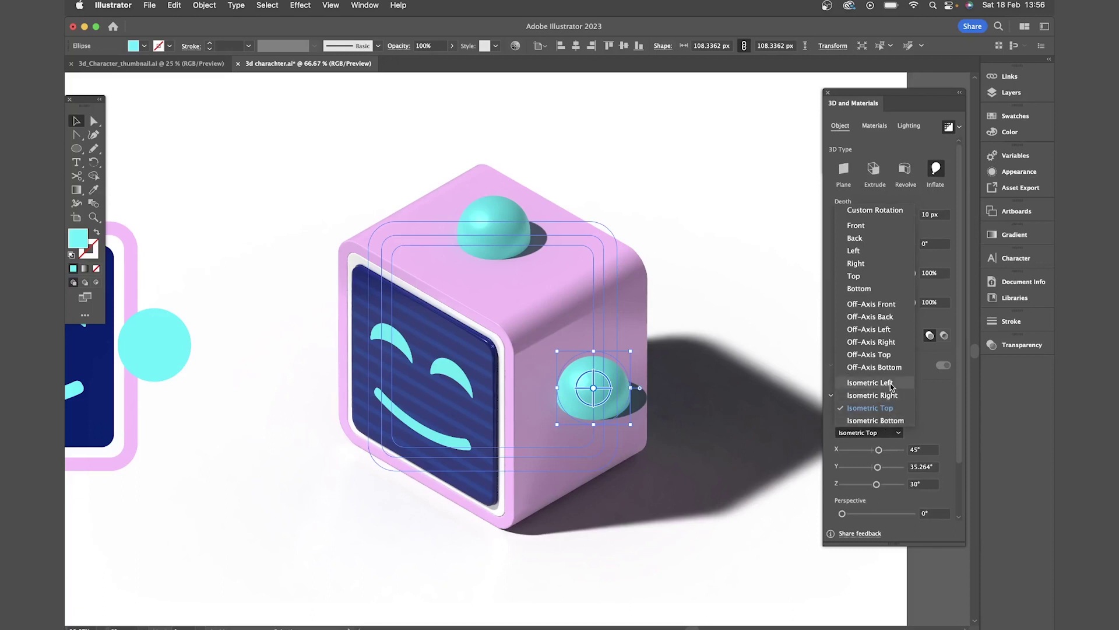
{"action": "left_click", "coordinate": [870, 383]}
{"action": "left_click", "coordinate": [884, 433]}
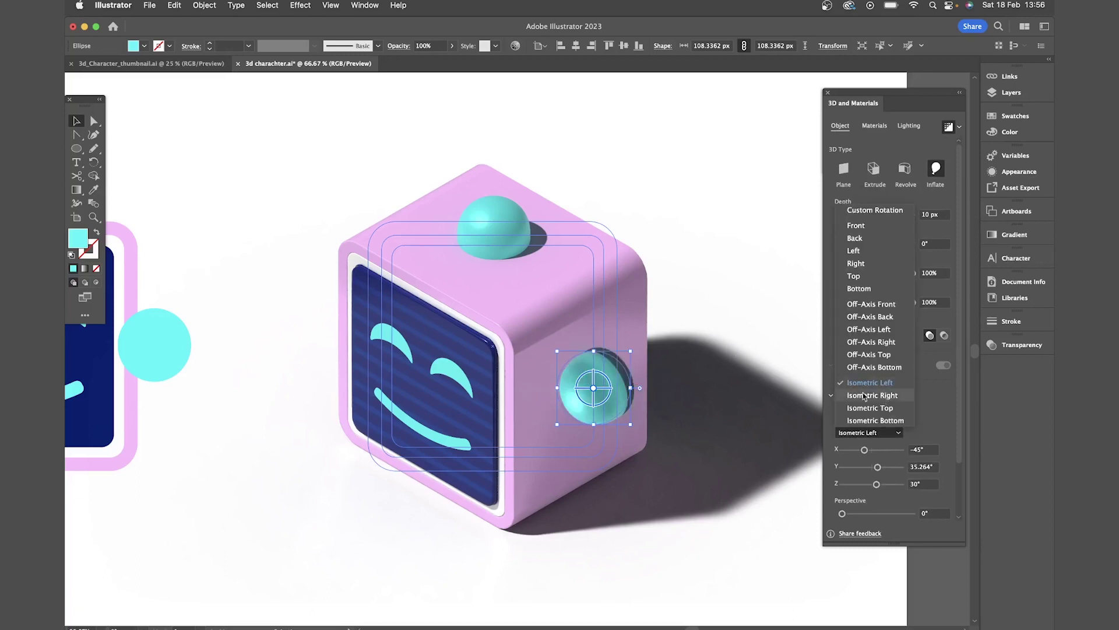
{"action": "left_click", "coordinate": [873, 396]}
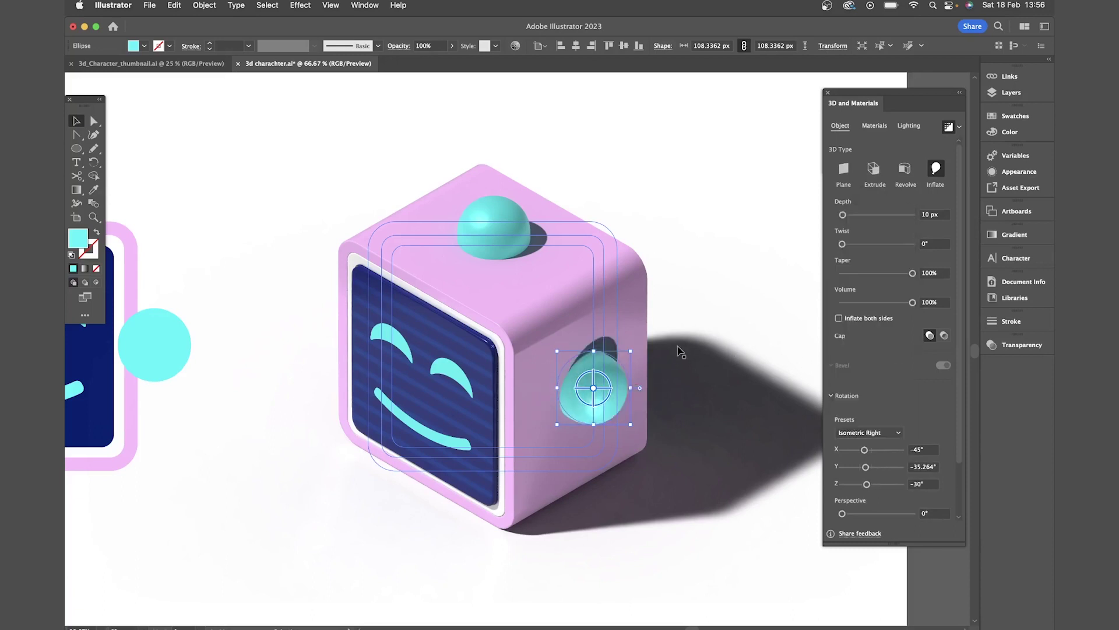
Turn off the ear's shadow, set its light intensity to 43% and ambient intensity to 57%, and rotate the light
{"action": "left_click", "coordinate": [908, 127]}
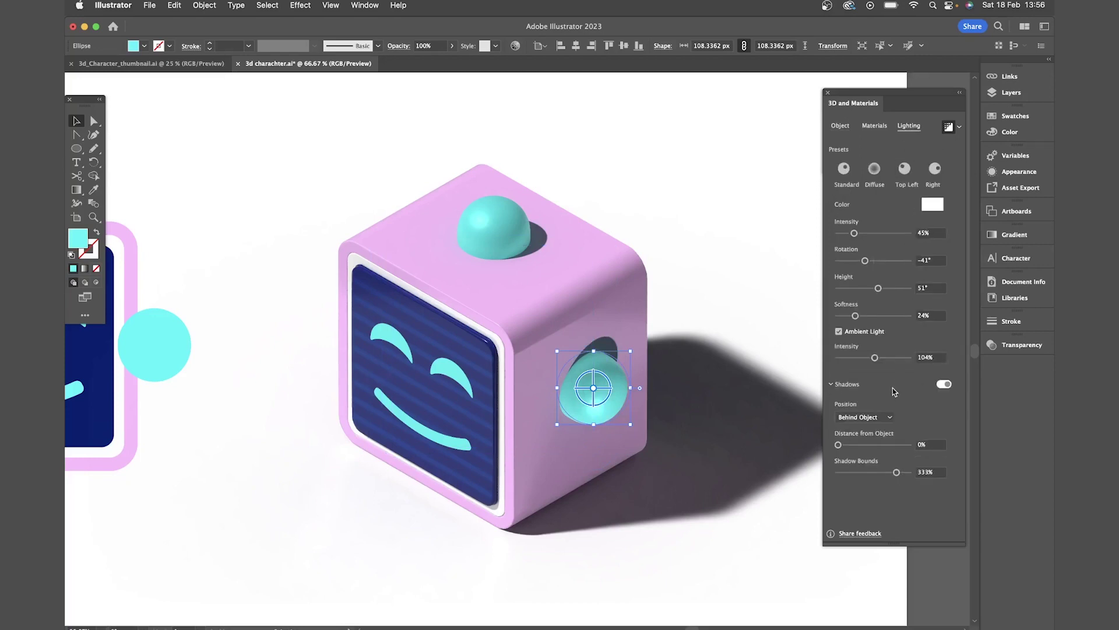
{"action": "left_click", "coordinate": [943, 384]}
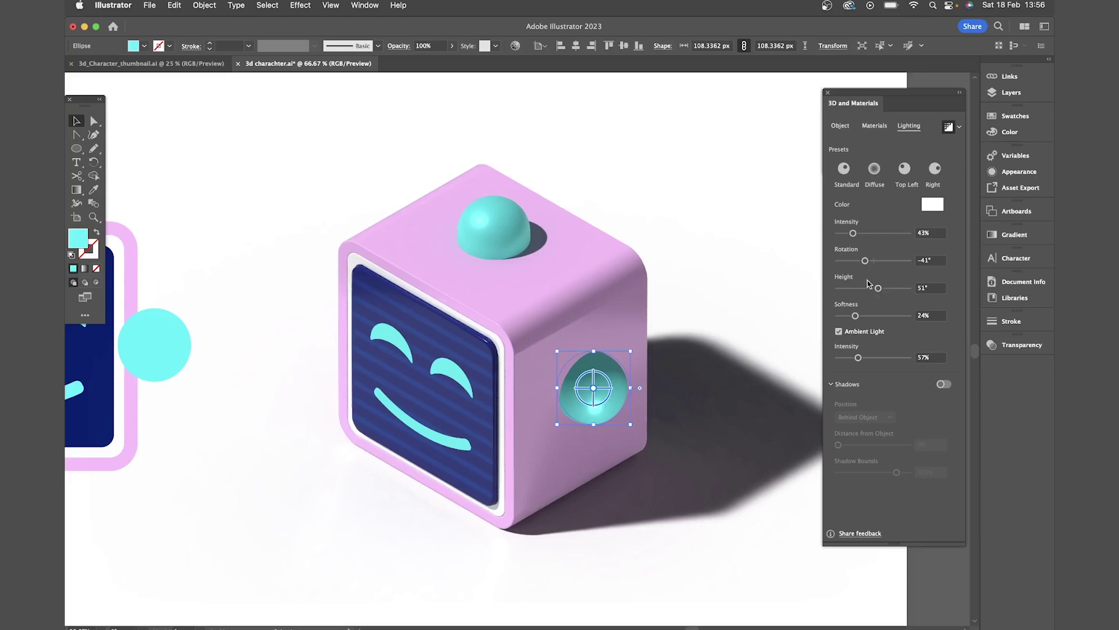
{"action": "mouse_move", "coordinate": [866, 261]}
{"action": "left_mouse_down"}
{"action": "mouse_move", "coordinate": [874, 262]}
{"action": "mouse_move", "coordinate": [843, 261]}
{"action": "left_mouse_up"}
Paste a copy of the cyan antenna ring, enlarge it to about 195 px and centre it around the top ball
{"action": "scroll", "coordinate": [218, 305], "scroll_direction": "left", "scroll_amount": 5}
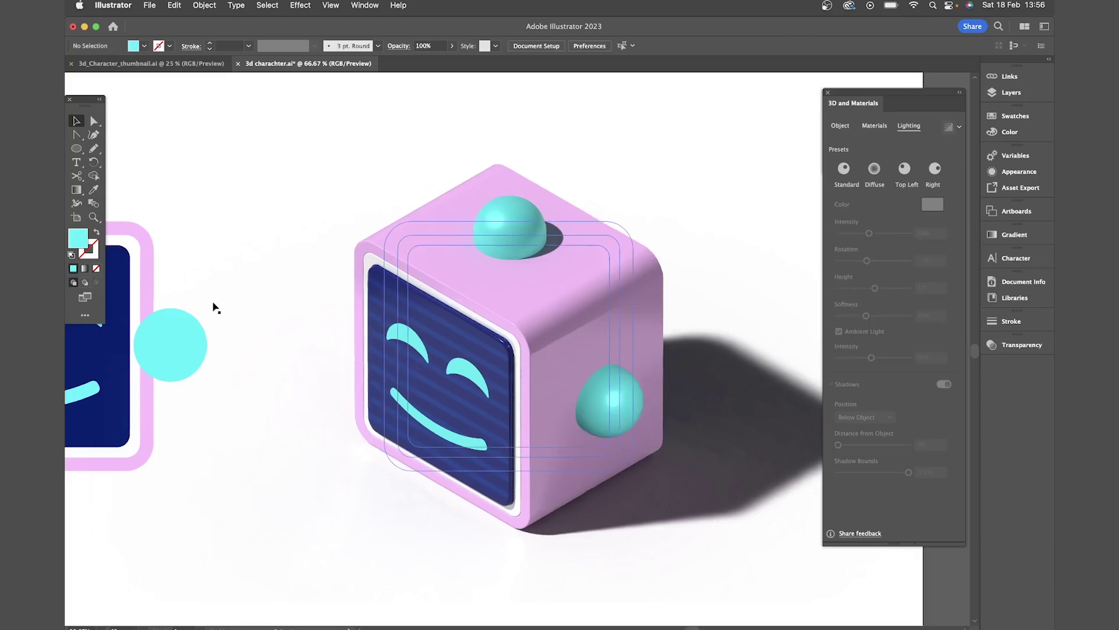
{"action": "left_click", "coordinate": [196, 158]}
{"action": "key", "text": "super+x"}
{"action": "key", "text": "super+v"}
{"action": "scroll", "coordinate": [381, 161], "scroll_direction": "right", "scroll_amount": 5}
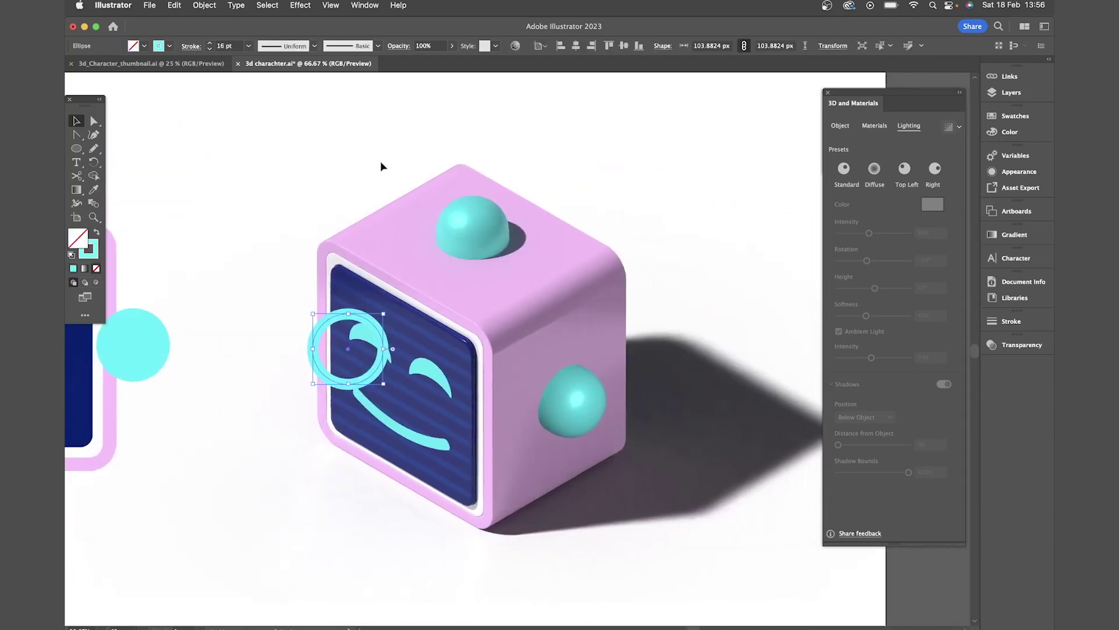
{"action": "left_click_drag", "start_coordinate": [340, 324], "coordinate": [456, 200]}
{"action": "left_click_drag", "start_coordinate": [456, 201], "coordinate": [458, 204]}
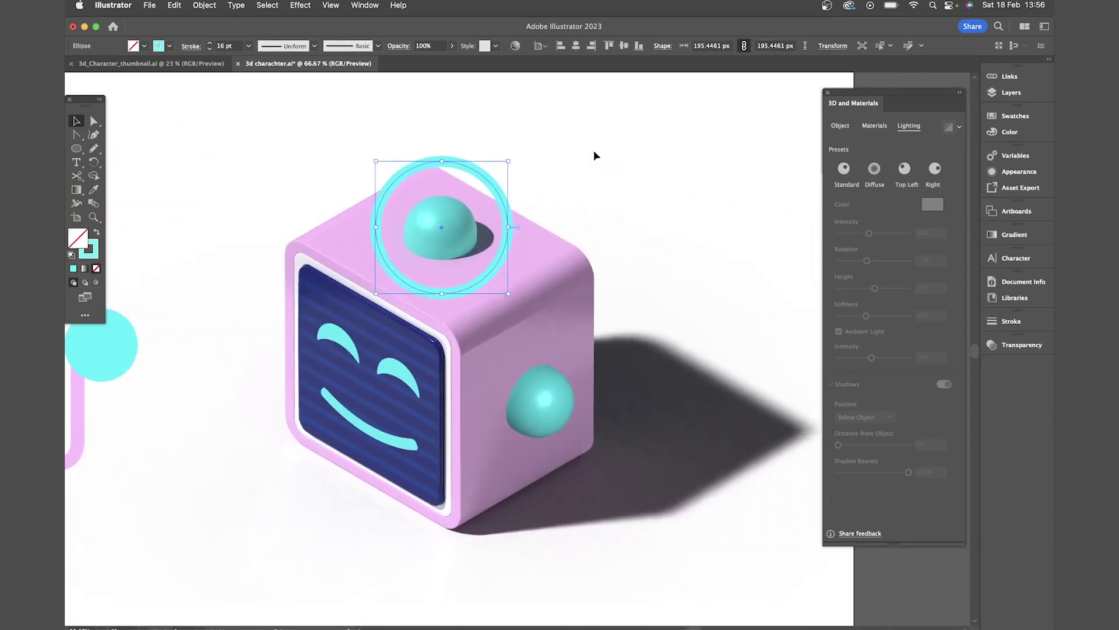
Inflate the ring with the Isometric Top rotation and 0 px depth, and raise it above the head's top face
{"action": "left_click", "coordinate": [841, 126]}
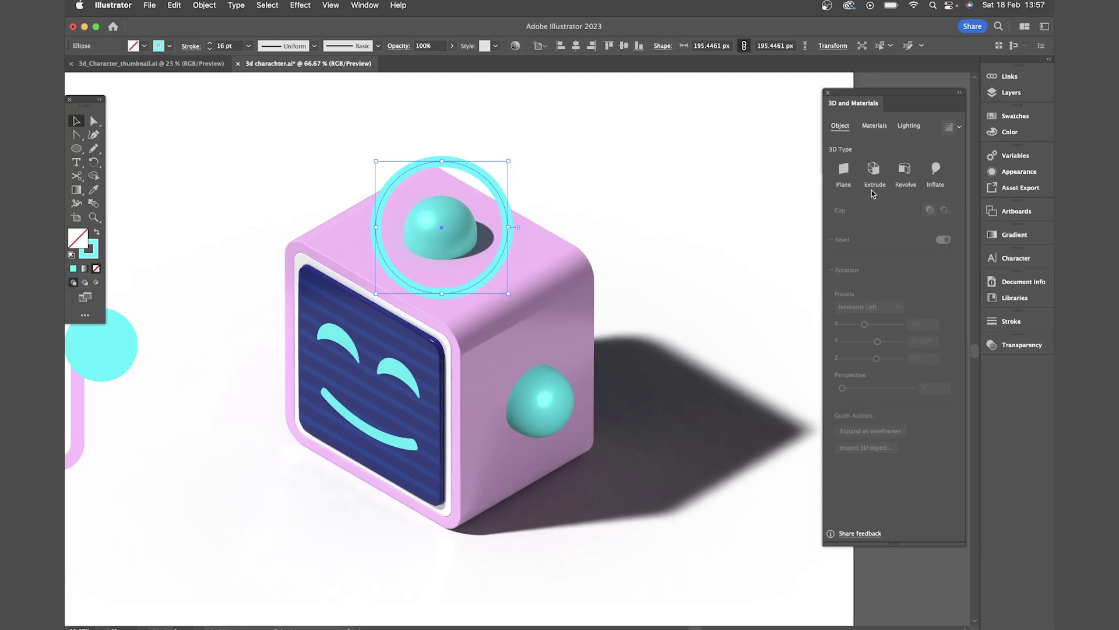
{"action": "left_click", "coordinate": [936, 169]}
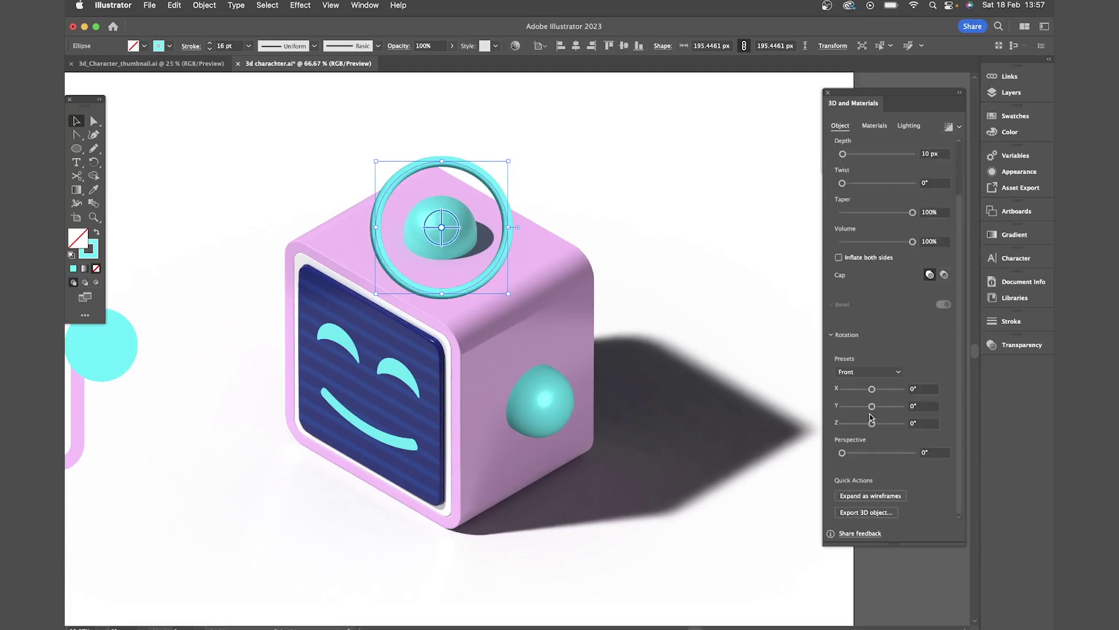
{"action": "left_click", "coordinate": [870, 372]}
{"action": "left_click", "coordinate": [874, 582]}
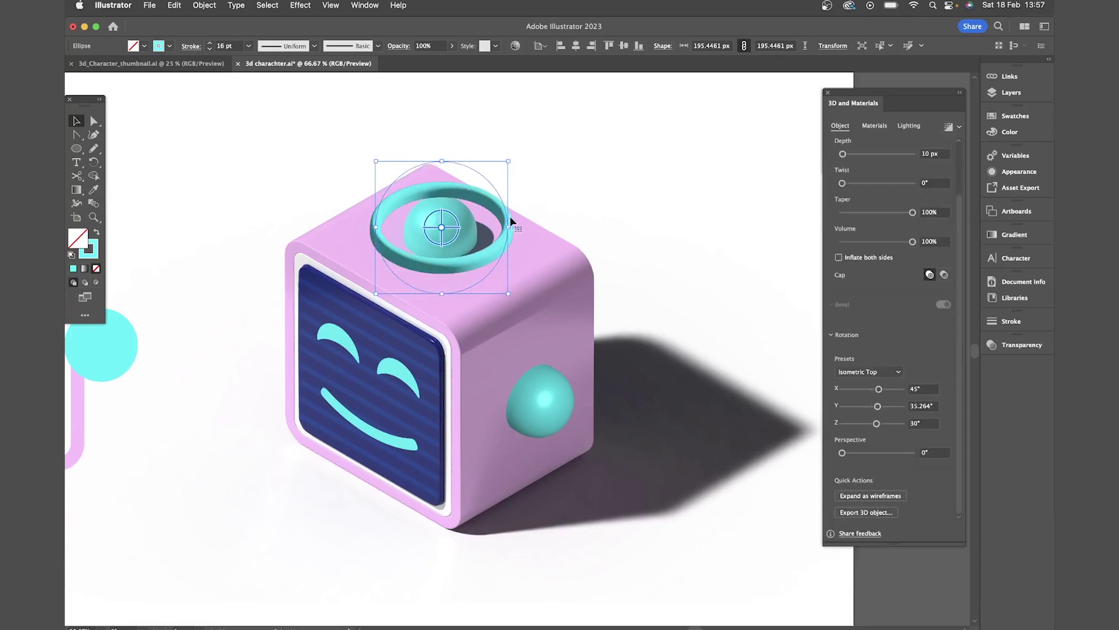
{"action": "left_click_drag", "start_coordinate": [843, 215], "coordinate": [838, 215]}
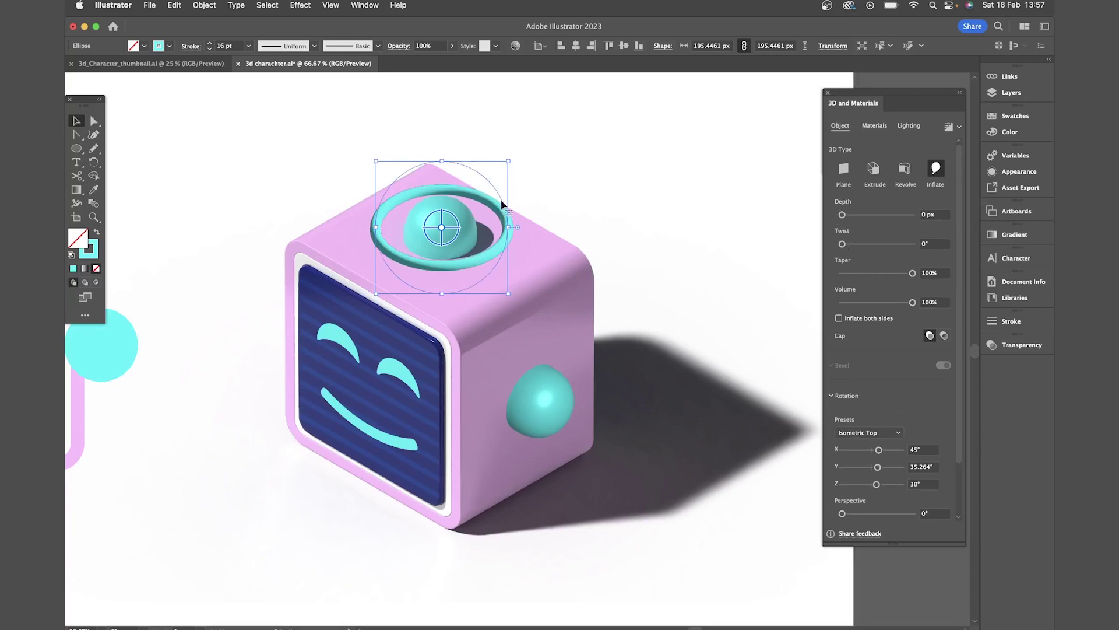
{"action": "left_click_drag", "start_coordinate": [501, 202], "coordinate": [505, 173]}
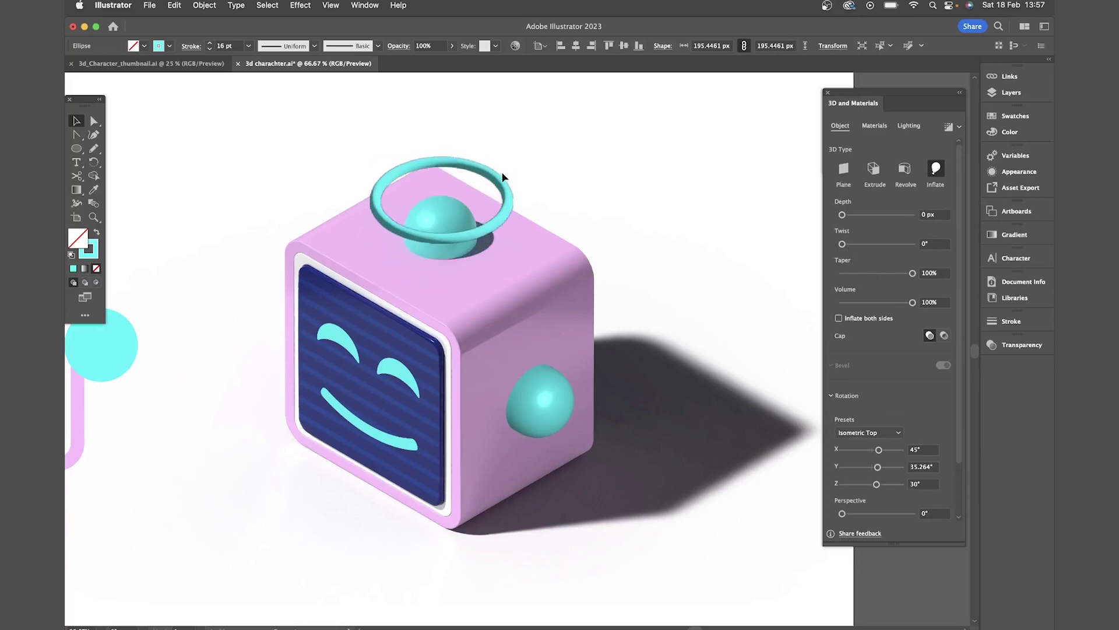
Set the ring's light rotation to -5° and metallic value to 0.26, and render it with ray tracing
{"action": "left_click", "coordinate": [908, 125]}
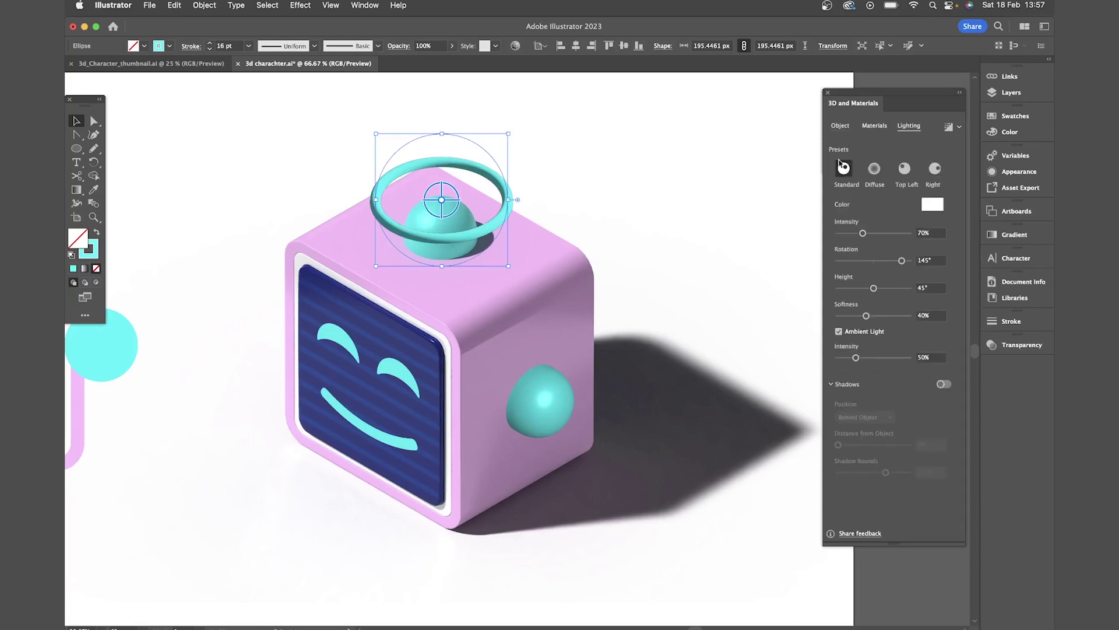
{"action": "left_click_drag", "start_coordinate": [875, 263], "coordinate": [874, 264]}
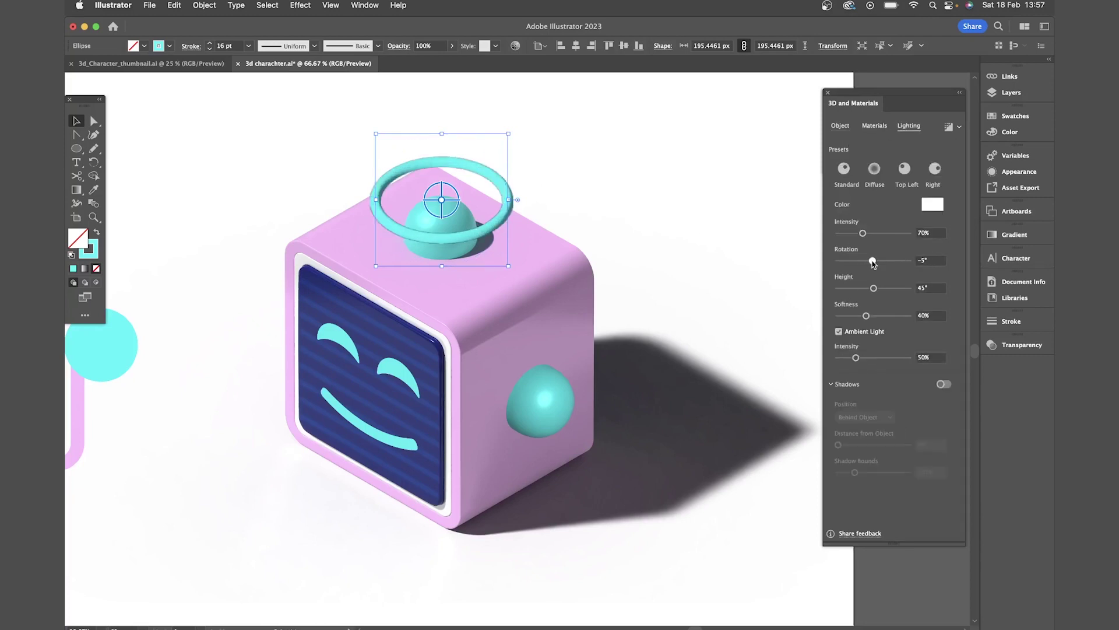
{"action": "left_click", "coordinate": [875, 126]}
{"action": "left_click", "coordinate": [857, 354]}
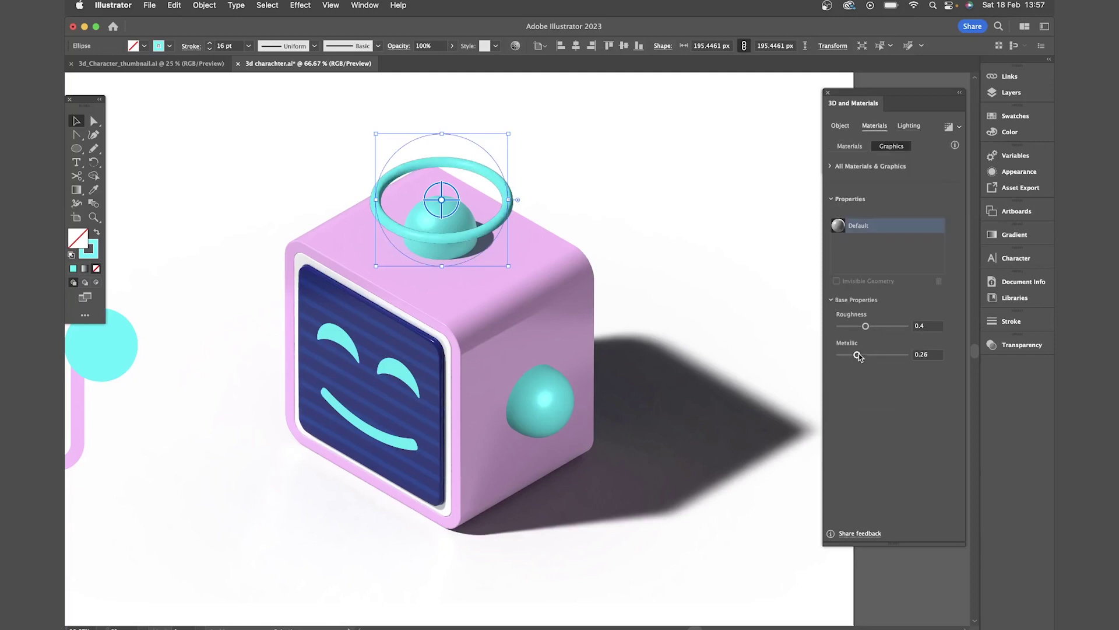
{"action": "left_click", "coordinate": [951, 127]}
{"action": "left_click", "coordinate": [718, 148]}
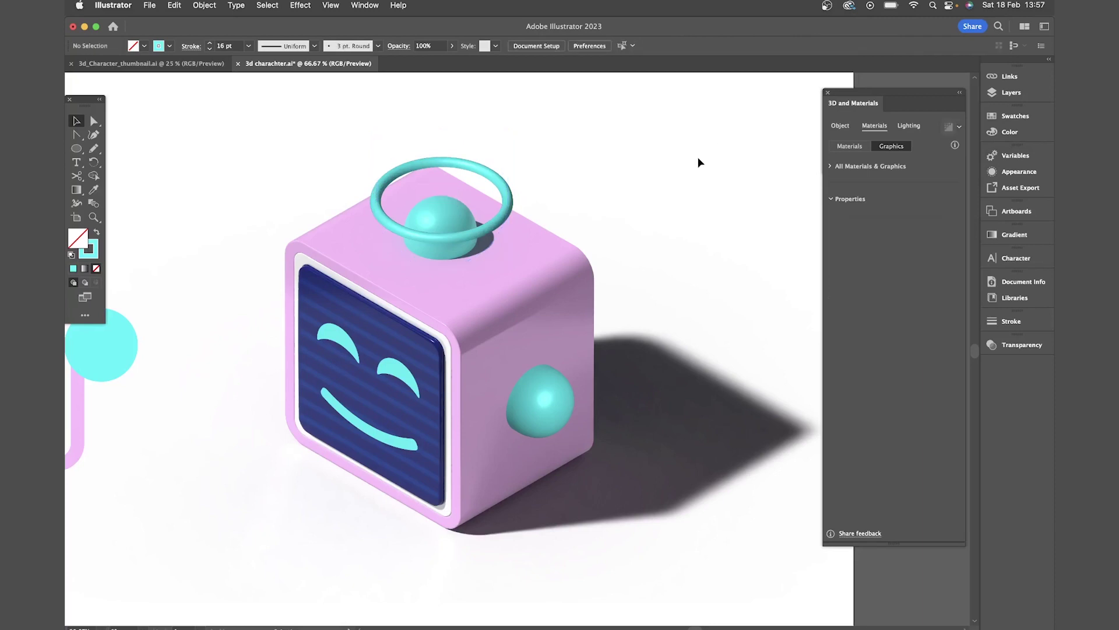
Give the ball on top of the head a white 5 pt stroke as its base
{"action": "left_click", "coordinate": [442, 267]}
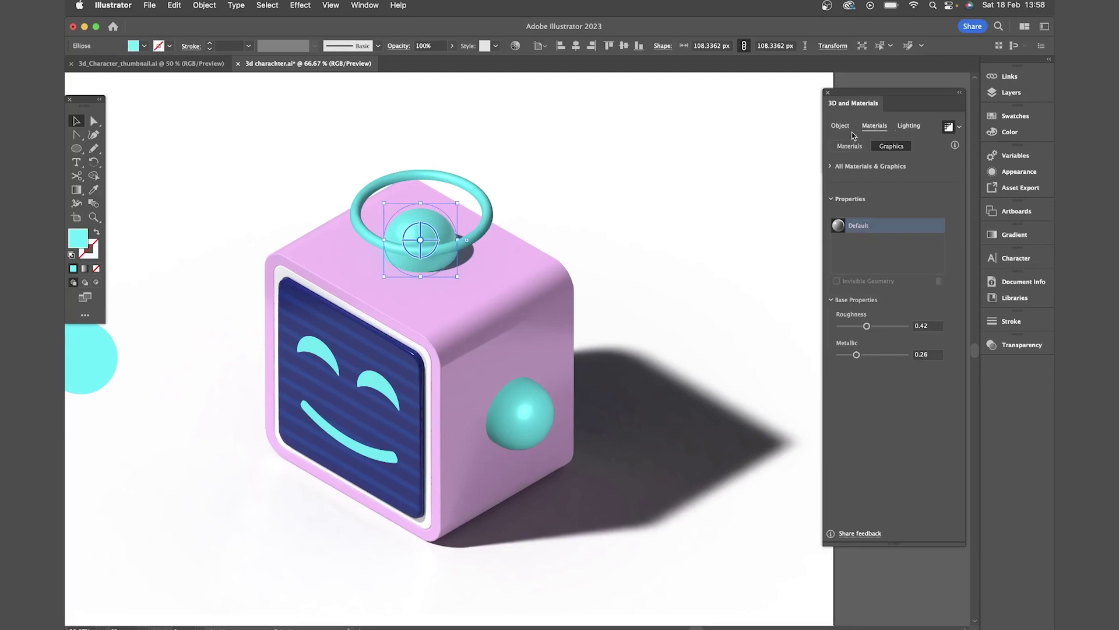
{"action": "key", "text": "x"}
{"action": "left_click", "coordinate": [1010, 131]}
{"action": "left_click", "coordinate": [859, 188]}
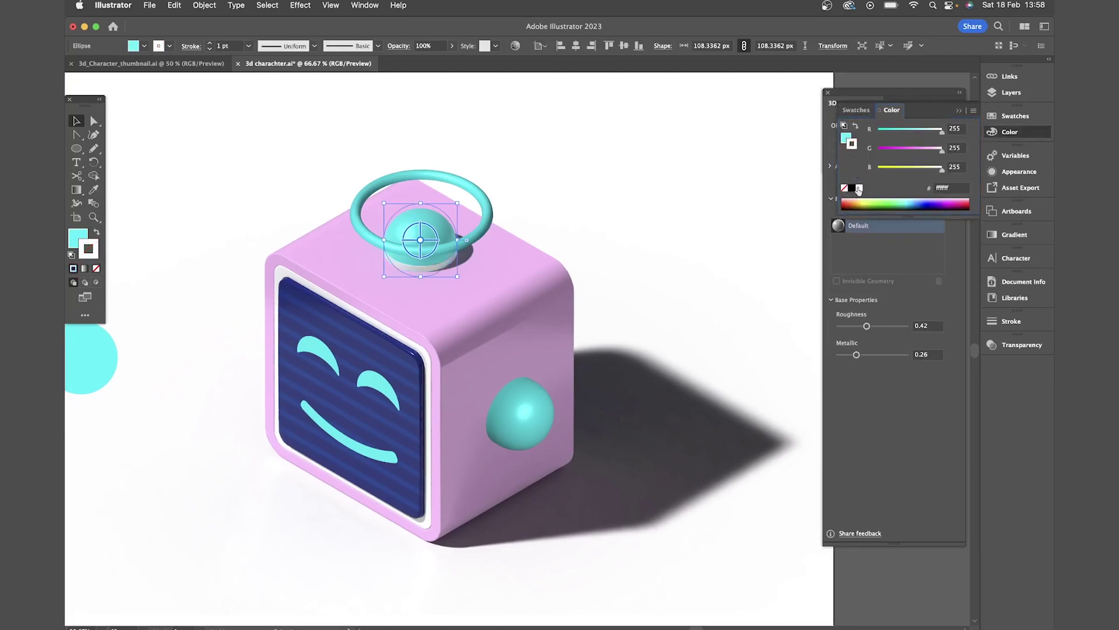
{"action": "left_click", "coordinate": [959, 111]}
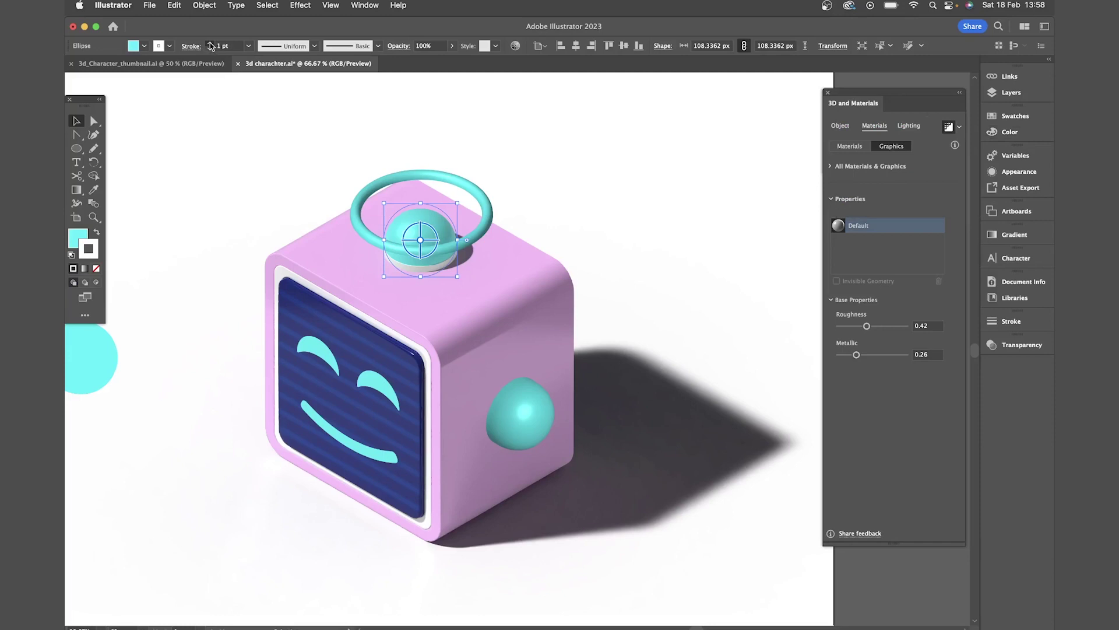
{"action": "left_click", "coordinate": [211, 45]}
{"action": "left_click", "coordinate": [211, 45]}
{"action": "left_click", "coordinate": [211, 45]}
{"action": "left_click", "coordinate": [604, 109]}
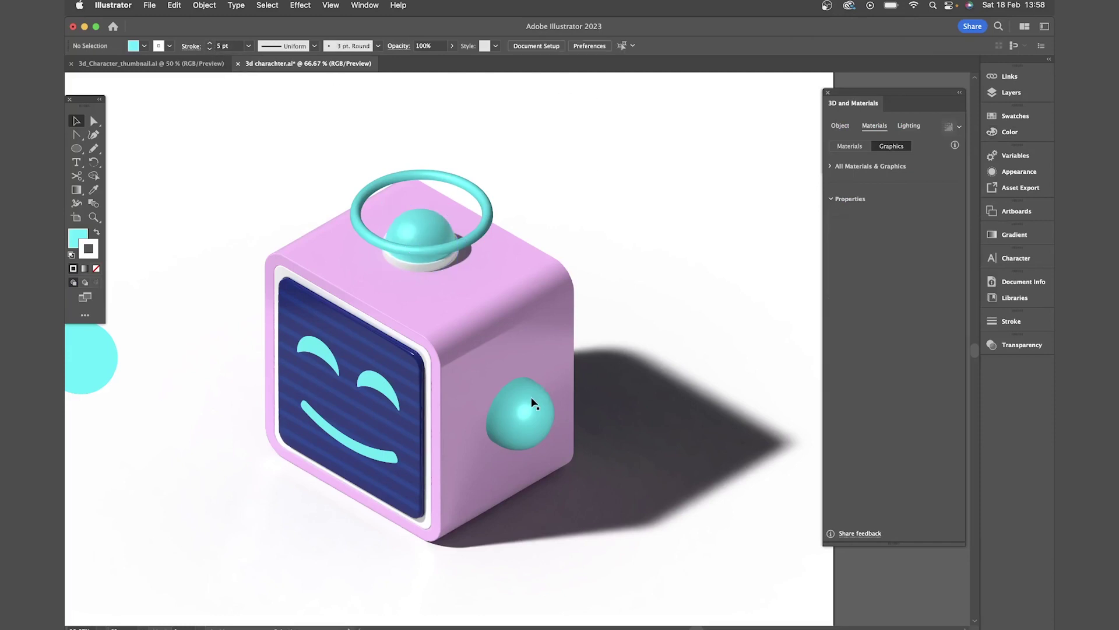
Give the ear ball on the head's side a white 4 pt stroke
{"action": "left_click", "coordinate": [529, 402]}
{"action": "left_click", "coordinate": [225, 46]}
{"action": "type", "text": "4"}
{"action": "key", "text": "Return"}
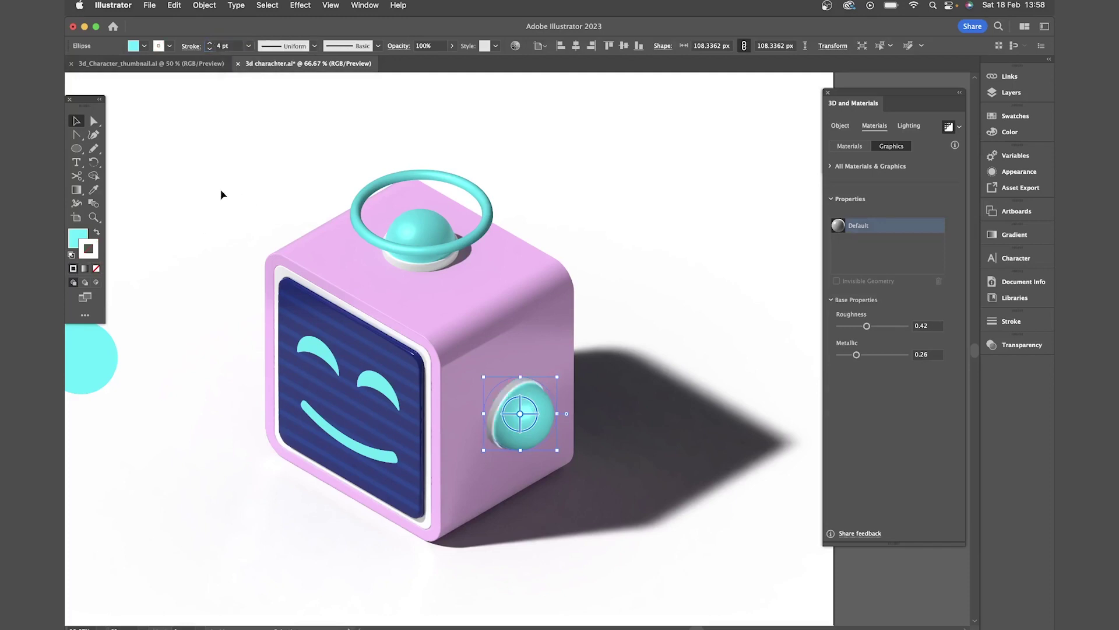
{"action": "left_click", "coordinate": [222, 195]}
Re-render the inflated head group with ray tracing and deselect it
{"action": "left_click", "coordinate": [416, 352]}
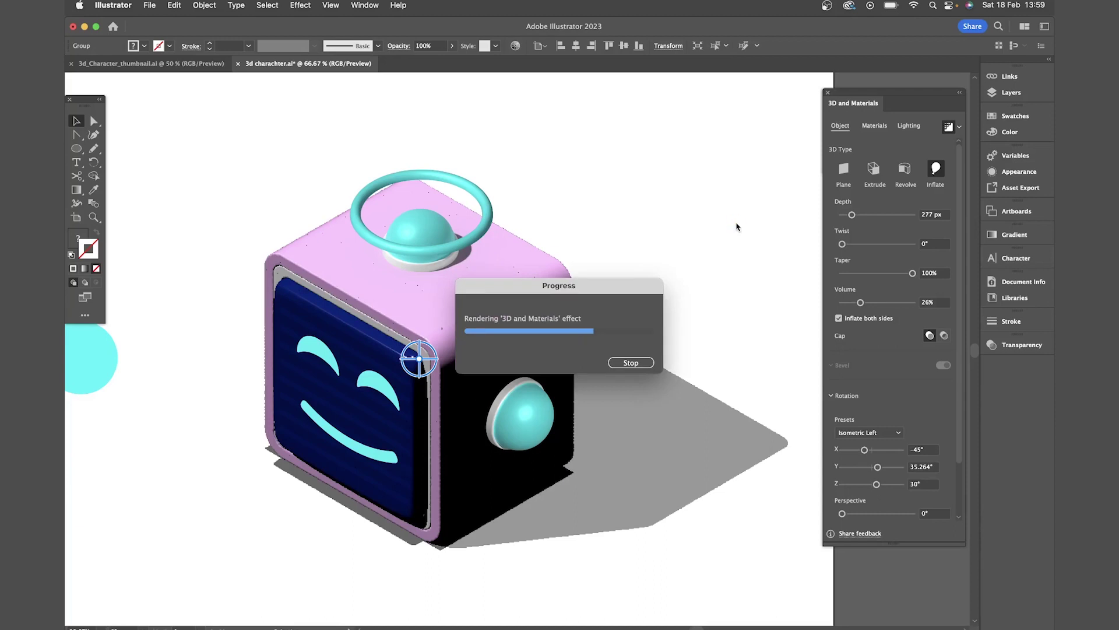
{"action": "left_click", "coordinate": [712, 210]}
{"action": "scroll", "coordinate": [712, 210], "scroll_direction": "down", "scroll_amount": 2}
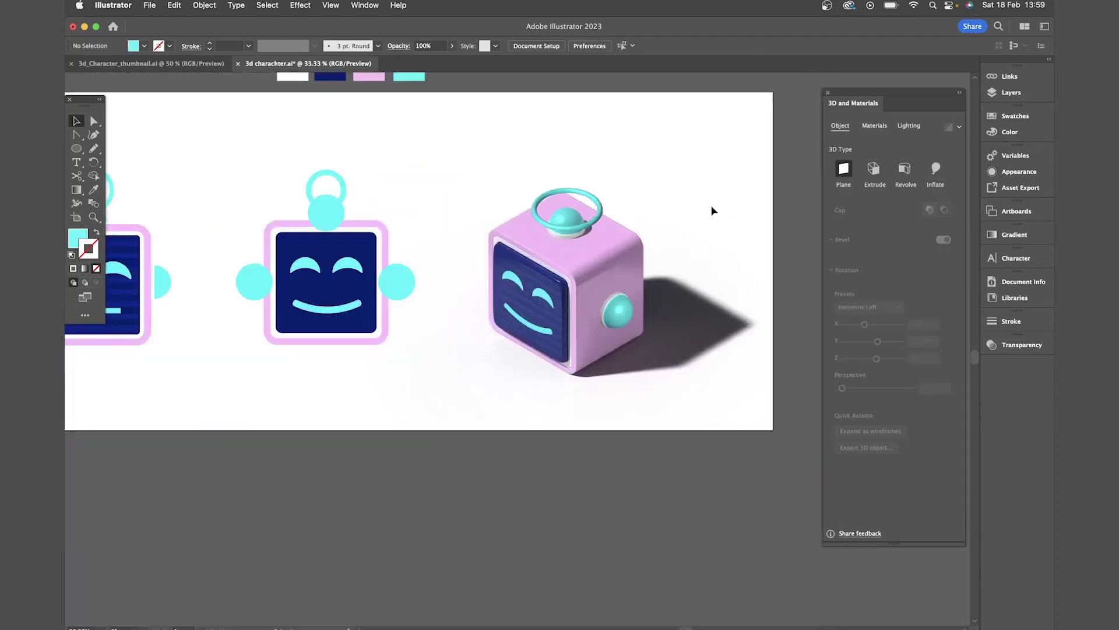
Move the two flat robot head designs off the artboard into the empty space below it
{"action": "scroll", "coordinate": [443, 196], "scroll_direction": "down", "scroll_amount": 2}
{"action": "left_click_drag", "start_coordinate": [444, 197], "coordinate": [251, 292]}
{"action": "left_click_drag", "start_coordinate": [361, 262], "coordinate": [349, 448]}
{"action": "left_click", "coordinate": [392, 222]}
Crop the artboard from its left edge to a roughly square frame around the 3D robot head
{"action": "scroll", "coordinate": [393, 222], "scroll_direction": "right", "scroll_amount": 1}
{"action": "key", "text": "shift+o"}
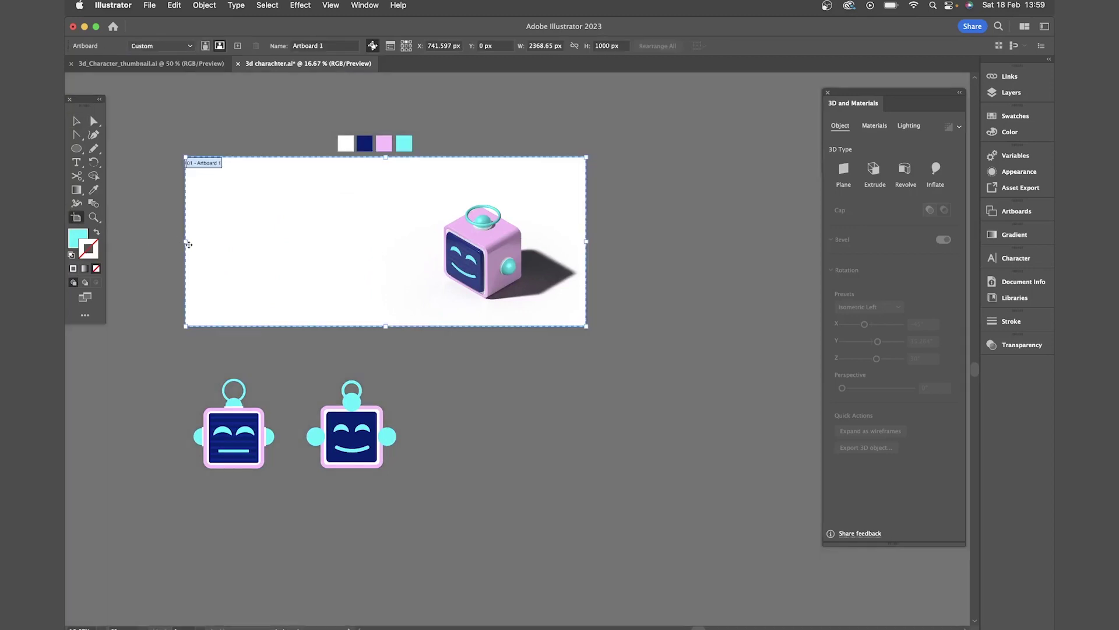
{"action": "left_click_drag", "start_coordinate": [186, 242], "coordinate": [398, 251]}
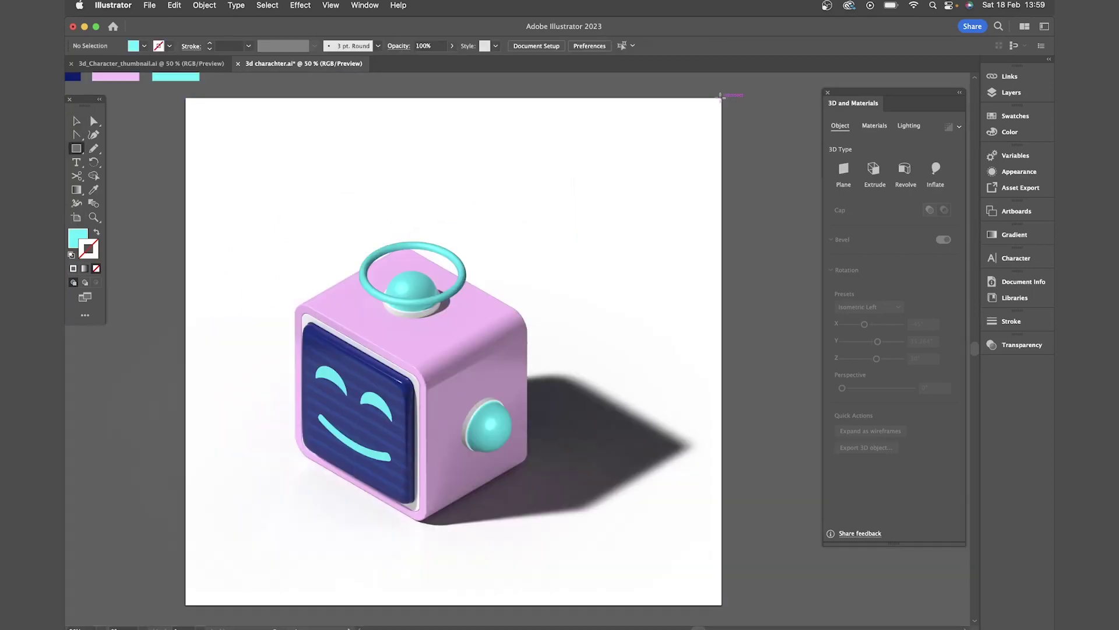
Draw a cyan rectangle covering the whole artboard and send it behind the robot head as the background
{"action": "left_click_drag", "start_coordinate": [722, 98], "coordinate": [183, 605]}
{"action": "key", "text": "super+shift+bracketleft"}
{"action": "key", "text": "v"}
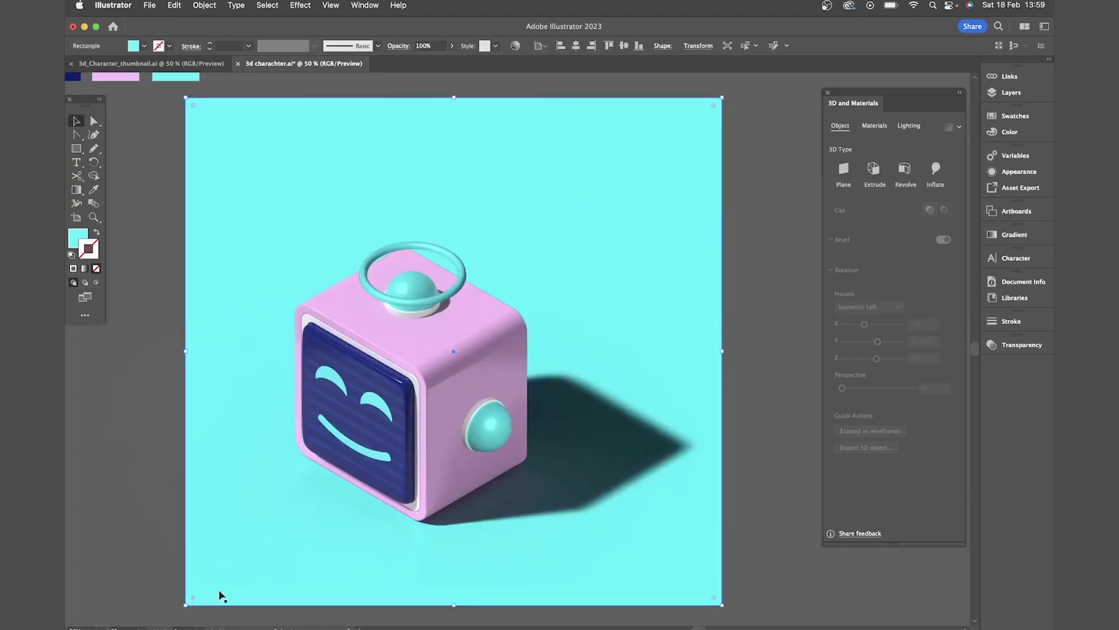
Fill the background rectangle with a linear gradient from pale cyan on the left to #00cce0 on the right
{"action": "left_click", "coordinate": [1017, 235]}
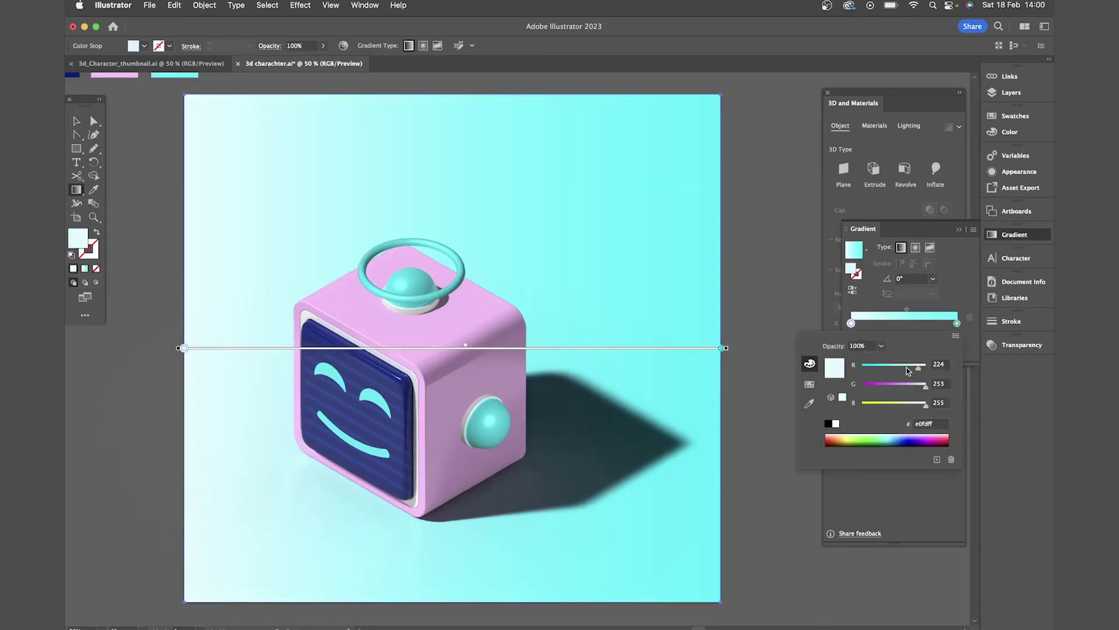
{"action": "left_click_drag", "start_coordinate": [918, 368], "coordinate": [897, 370]}
{"action": "left_click", "coordinate": [958, 323]}
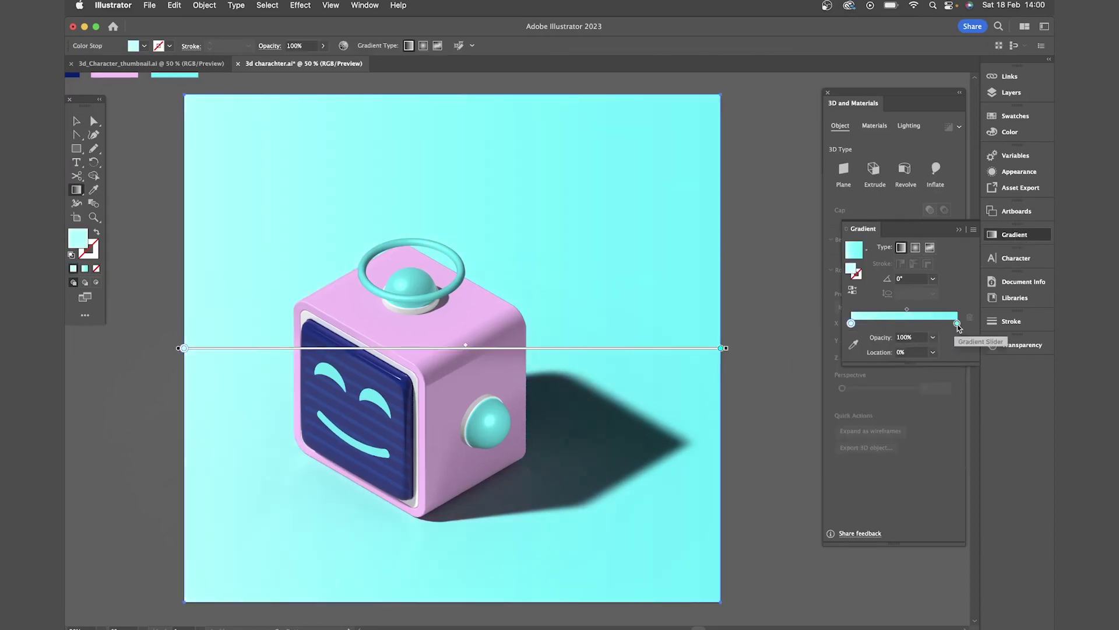
{"action": "double_click", "coordinate": [958, 324]}
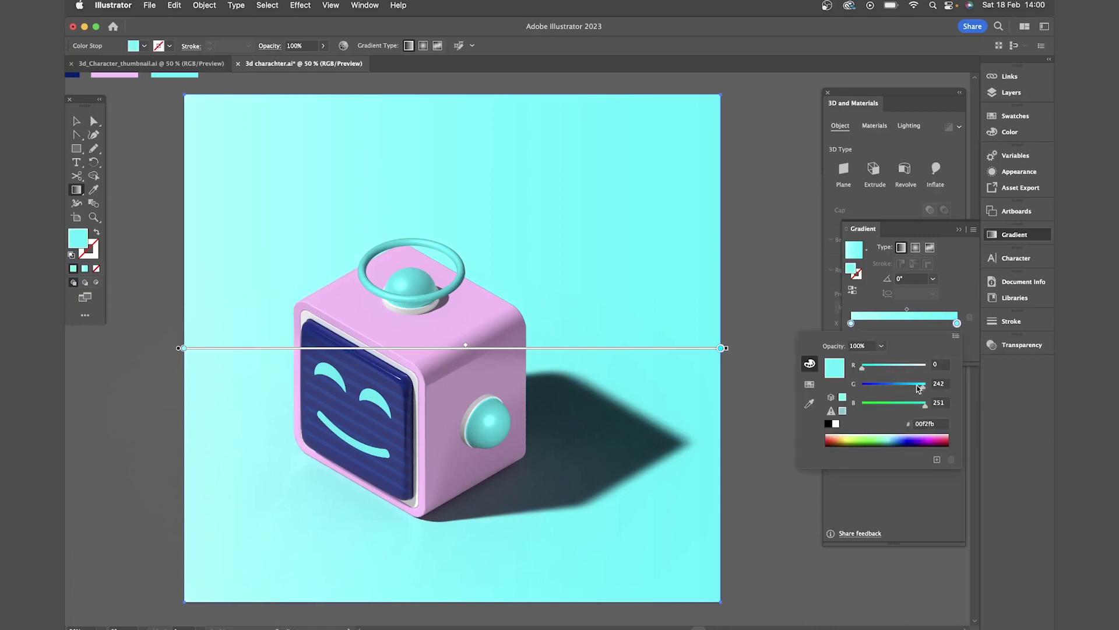
{"action": "mouse_move", "coordinate": [926, 389]}
{"action": "left_mouse_down"}
{"action": "mouse_move", "coordinate": [914, 389]}
{"action": "mouse_move", "coordinate": [920, 409]}
{"action": "left_mouse_up"}
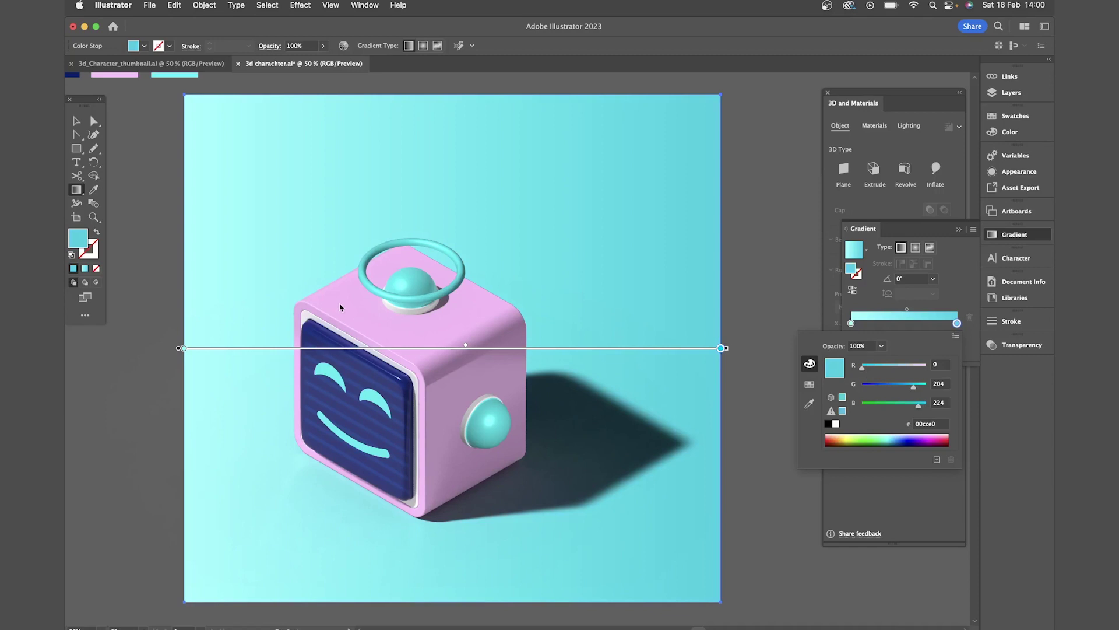